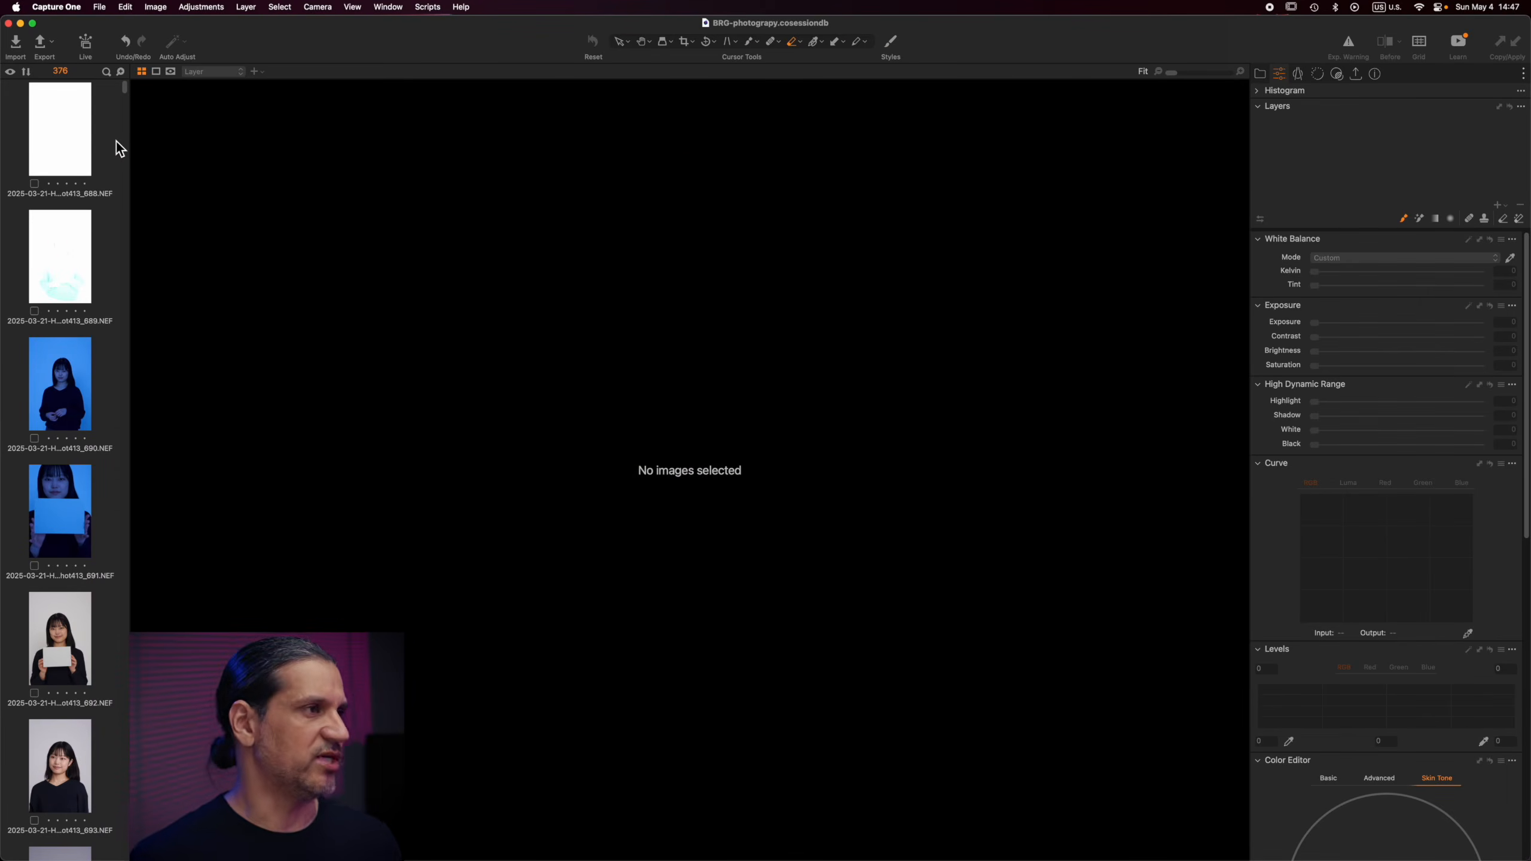
# Delete the test shots and rejected portraits from Headshot413_688 through Headshot413_700 from the session
pyautogui.moveTo(125, 96); pyautogui.dragTo(126, 110)
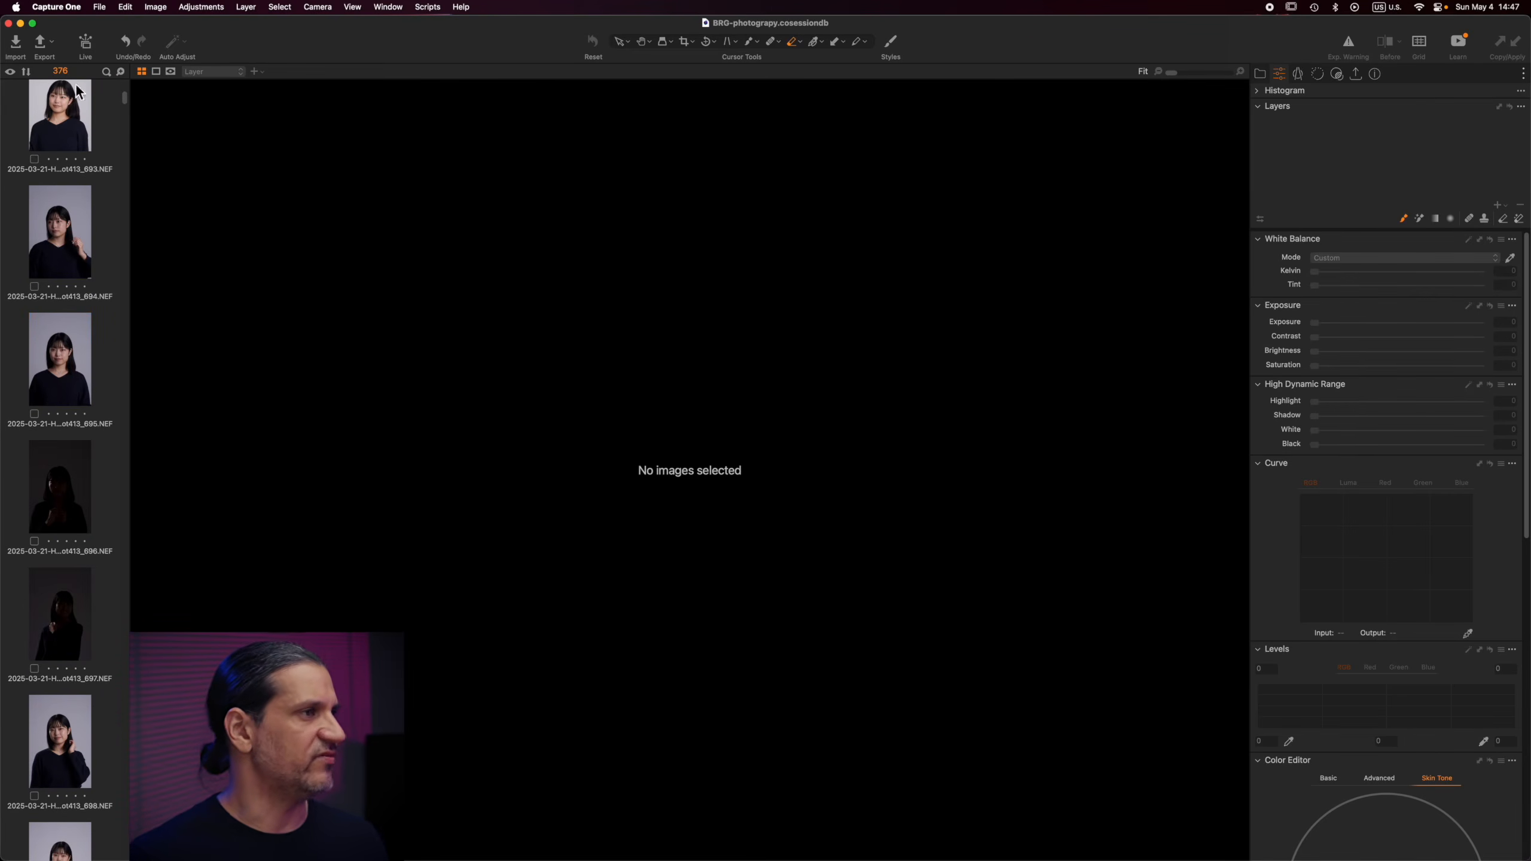
pyautogui.click(125, 96)
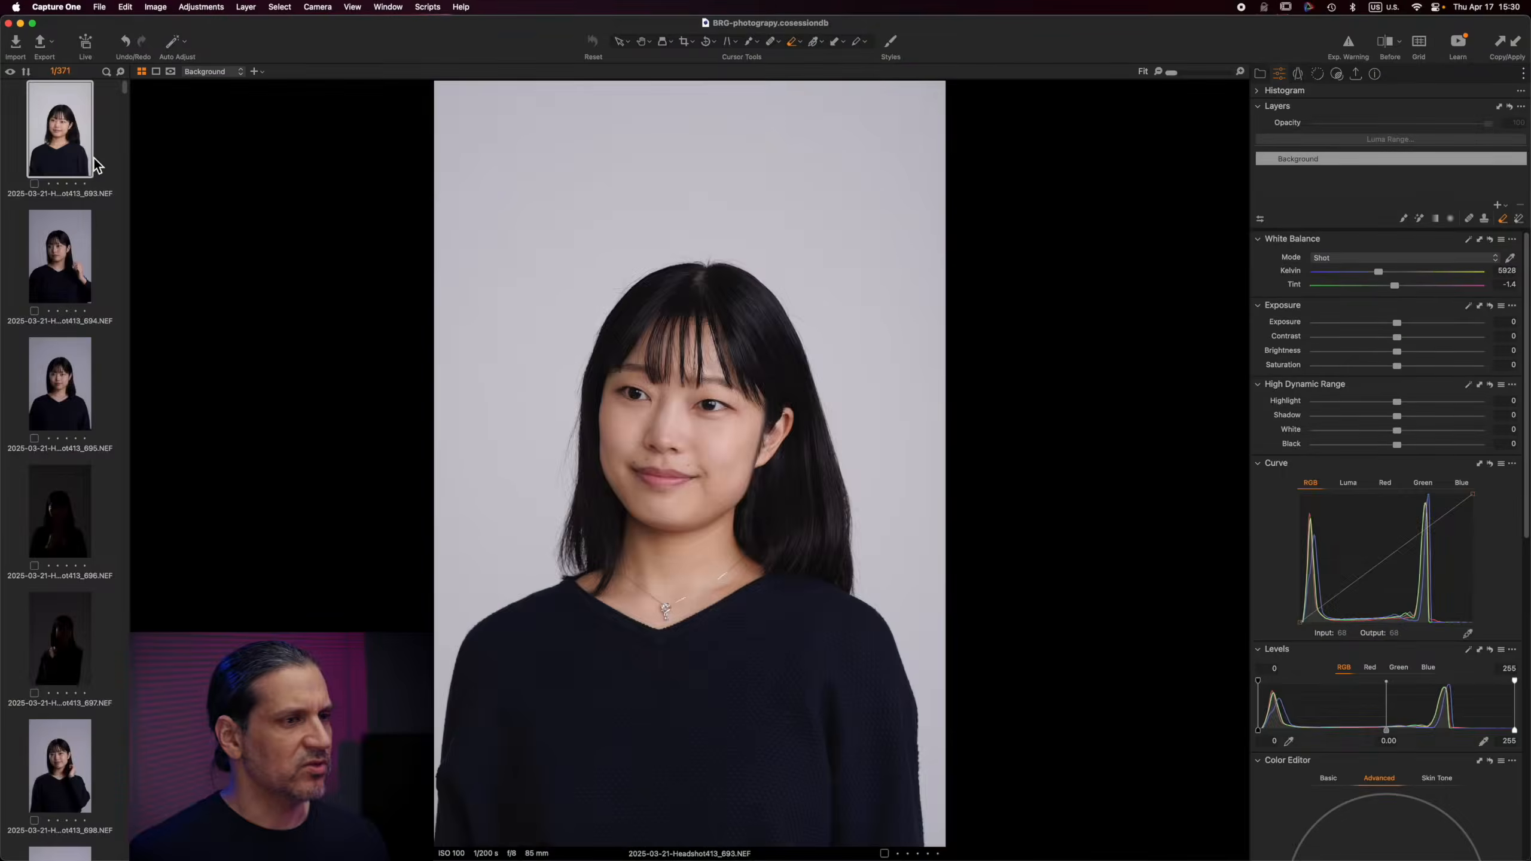
pyautogui.click(91, 158)
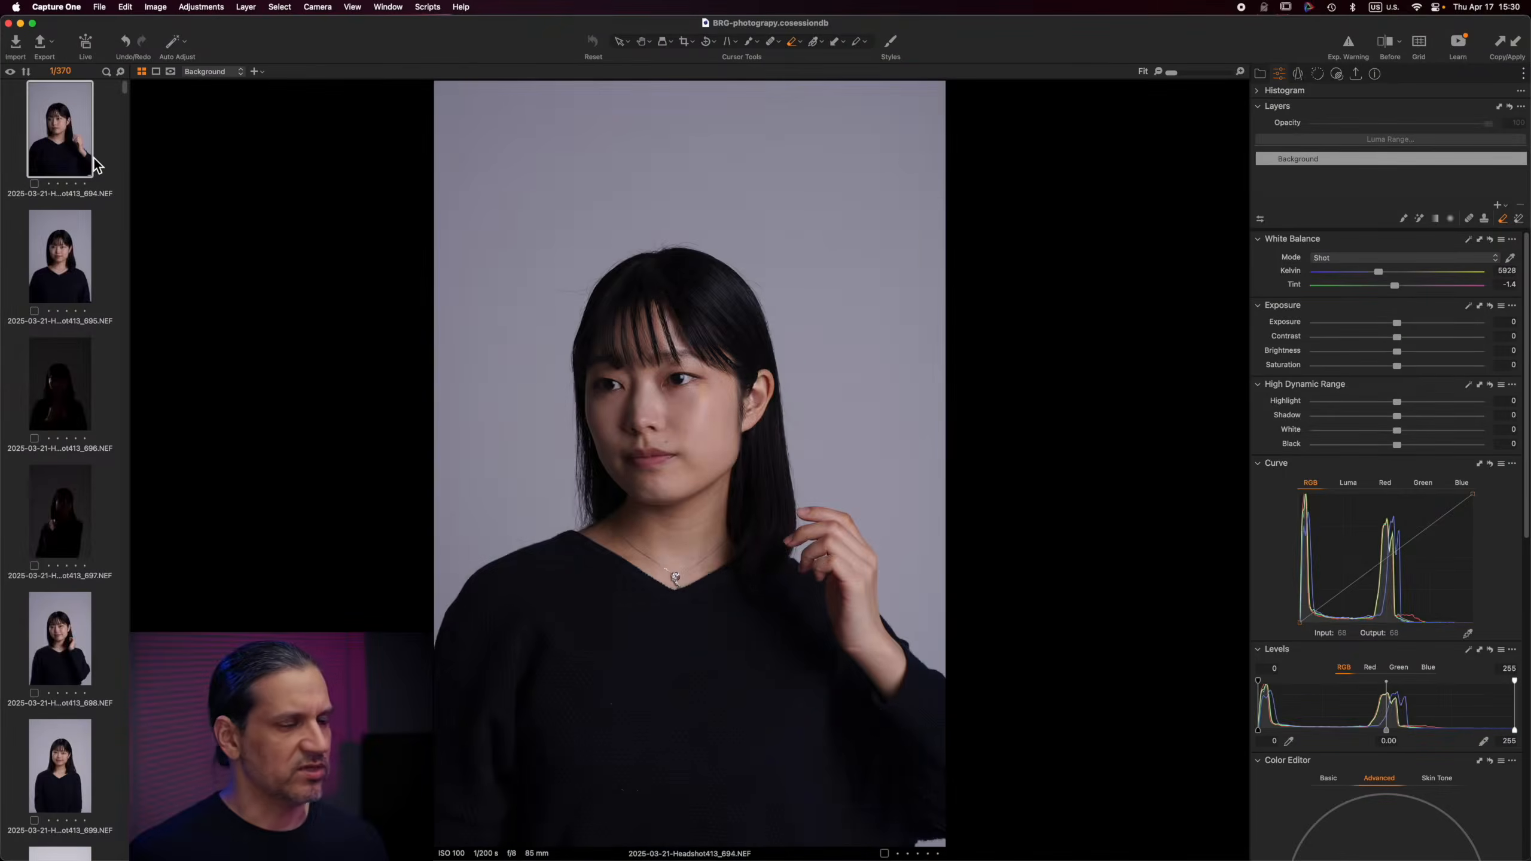
pyautogui.press('Delete')
pyautogui.press('Delete')
pyautogui.press('Delete')
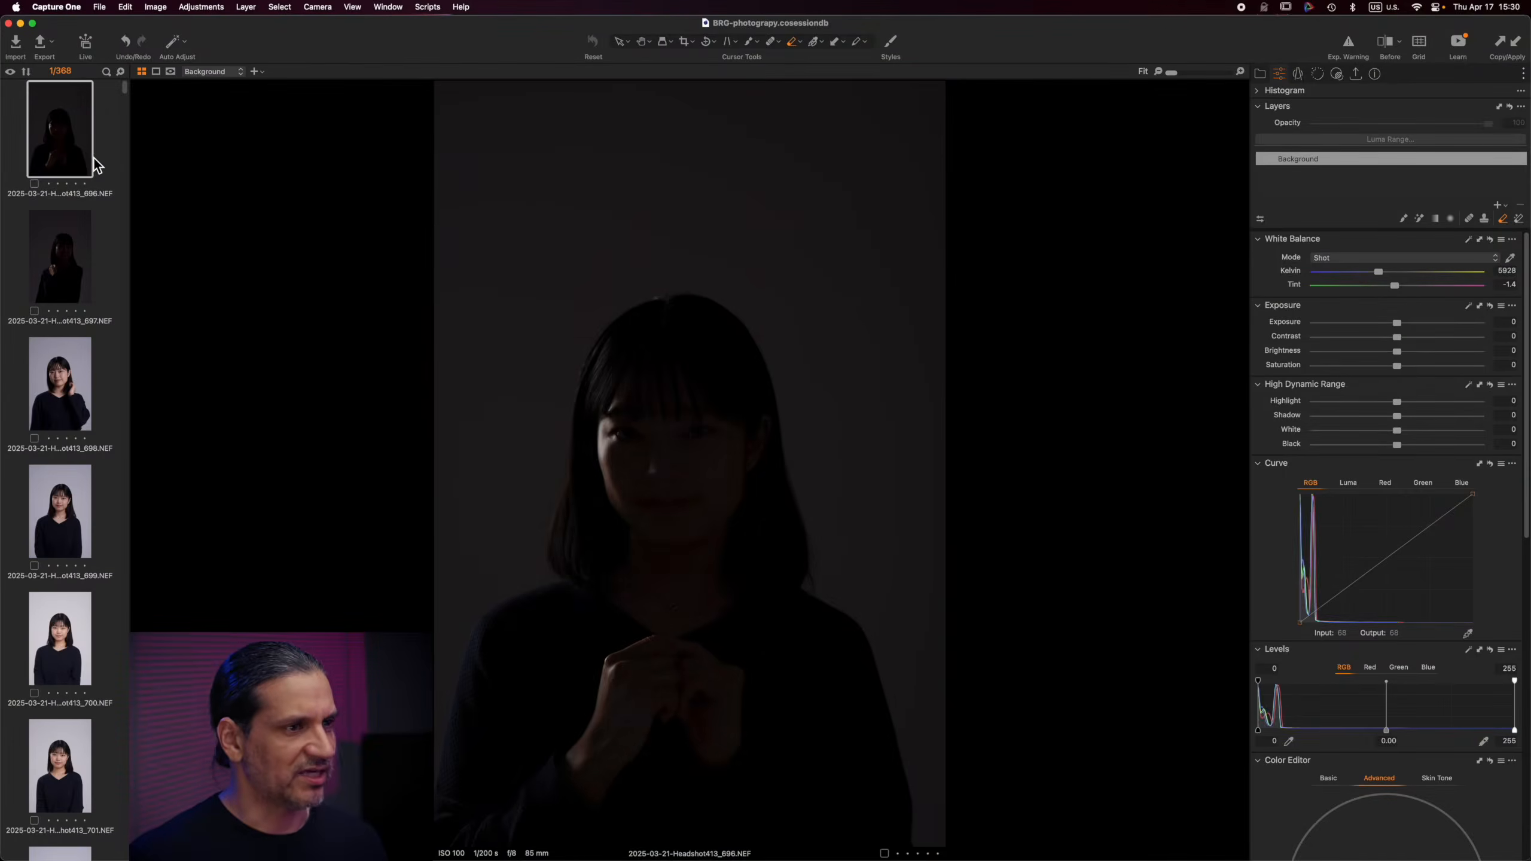
pyautogui.press('Delete')
pyautogui.press('Delete')
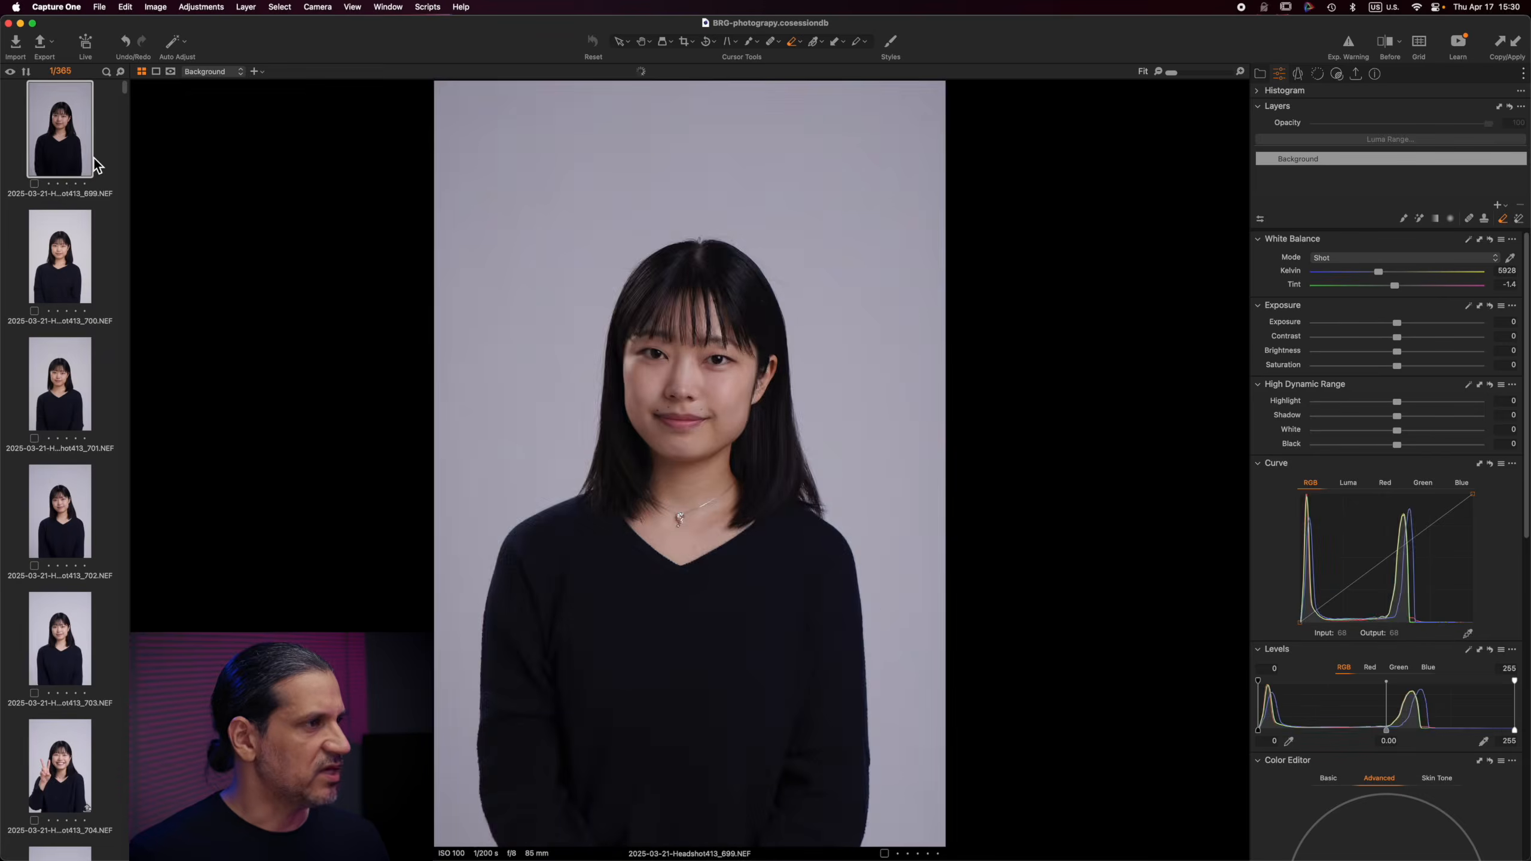
pyautogui.press('Delete')
pyautogui.press('Delete')
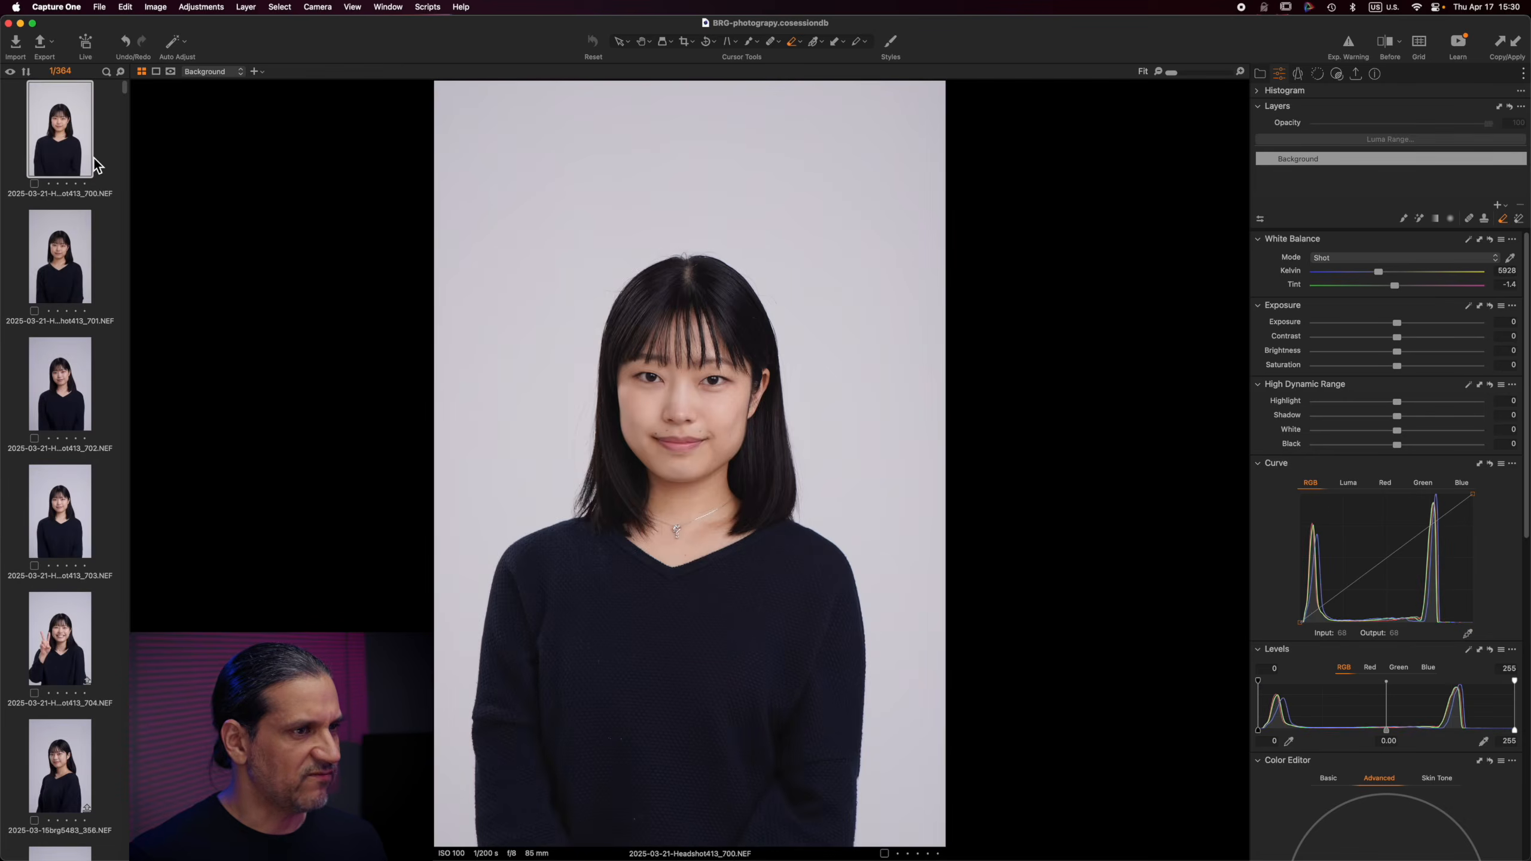
# Compare portraits Headshot413_701 and Headshot413_702, magnifying the eyes with the loupe to check expression and sharpness
pyautogui.press('Right')
pyautogui.press('Left')
pyautogui.press('Right')
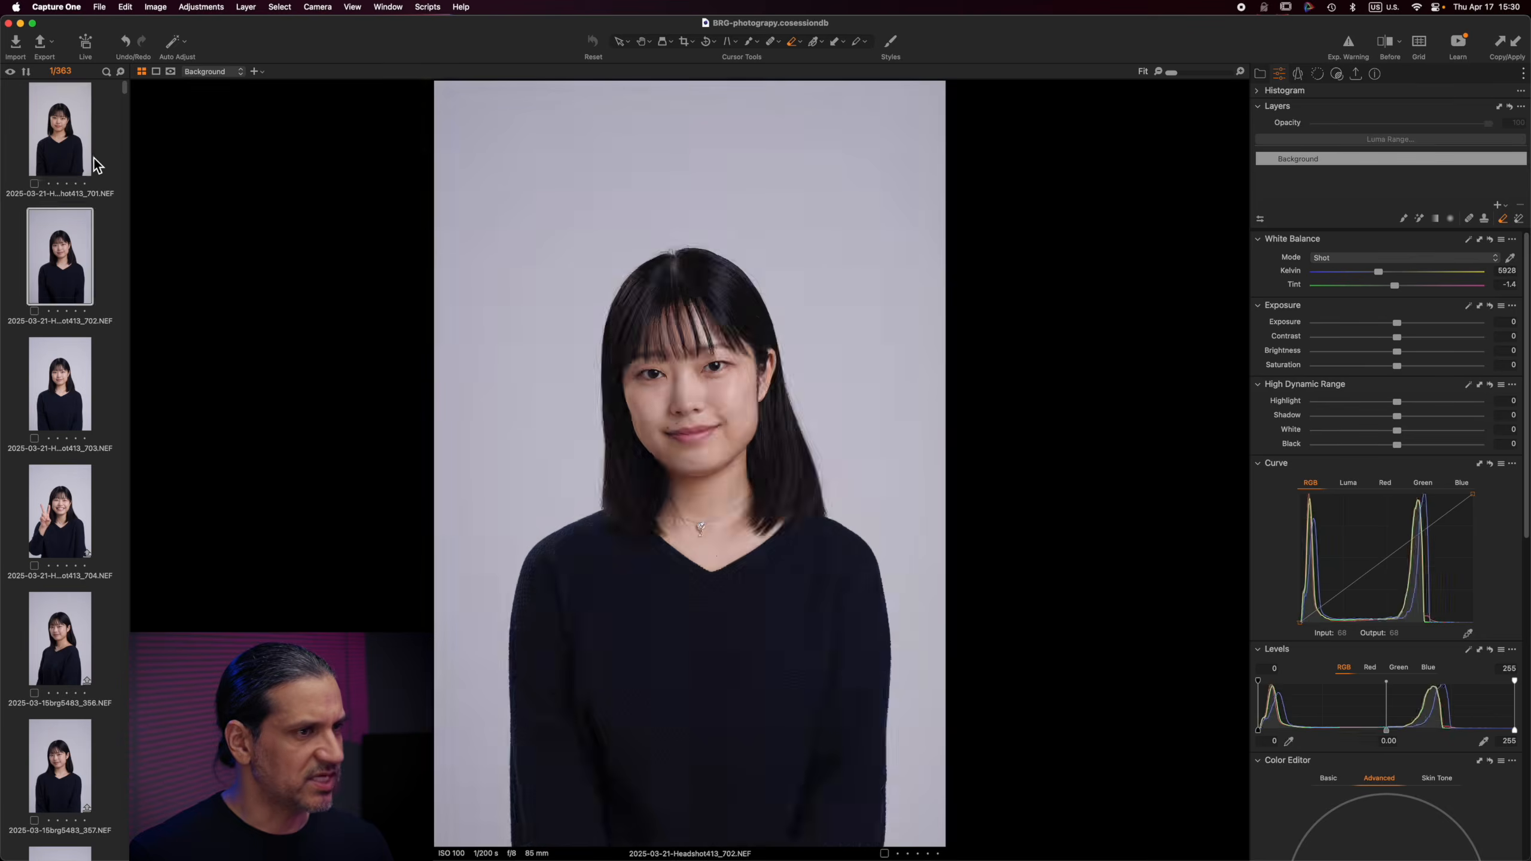
pyautogui.press('Left')
pyautogui.press('Right')
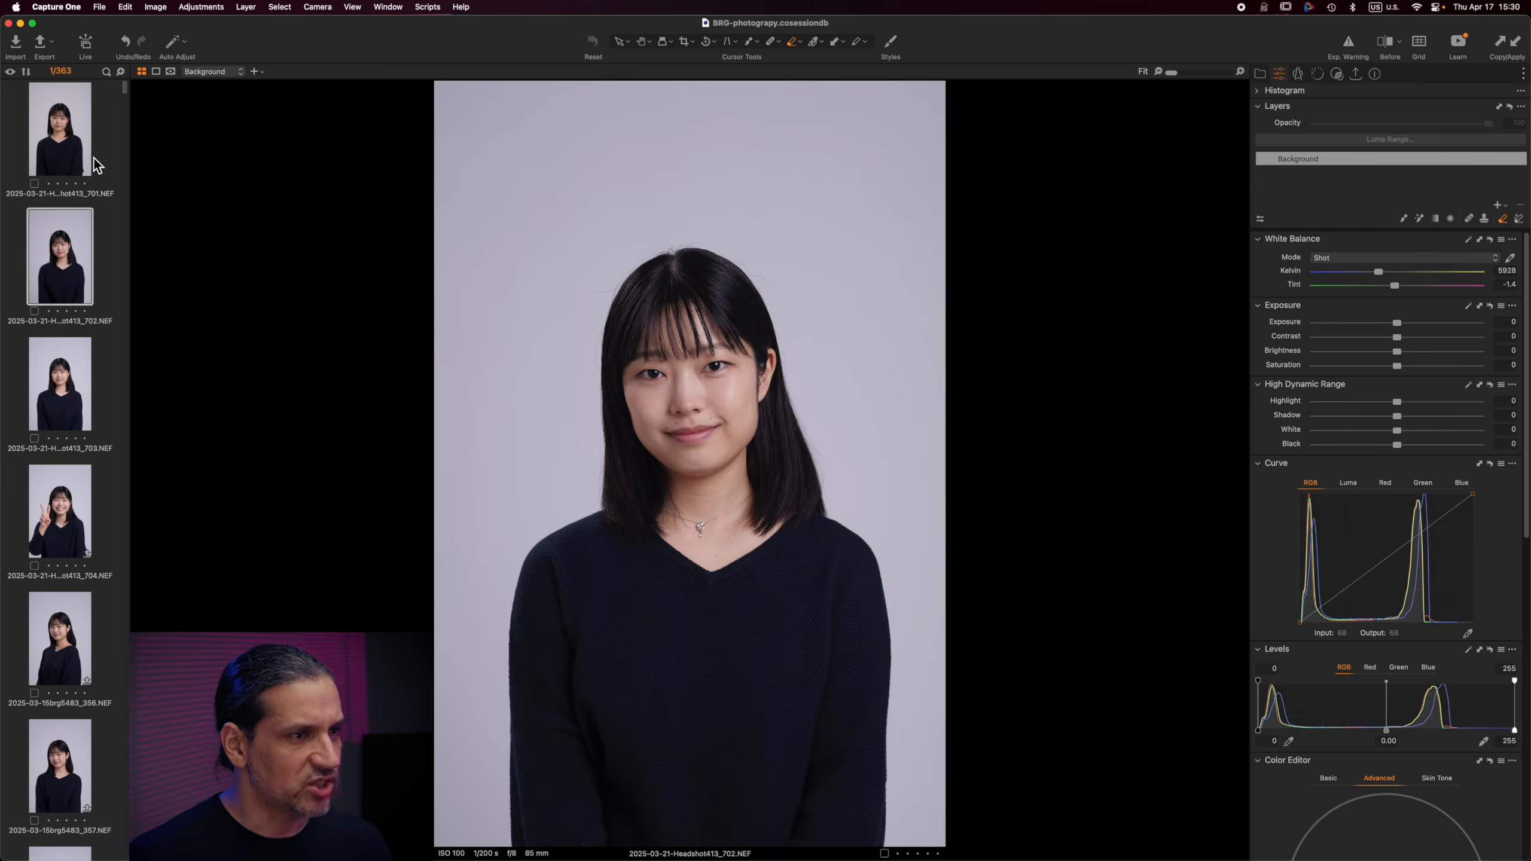
pyautogui.press('p')
pyautogui.moveTo(702, 373); pyautogui.dragTo(711, 392)
pyautogui.press('Left')
pyautogui.press('Right')
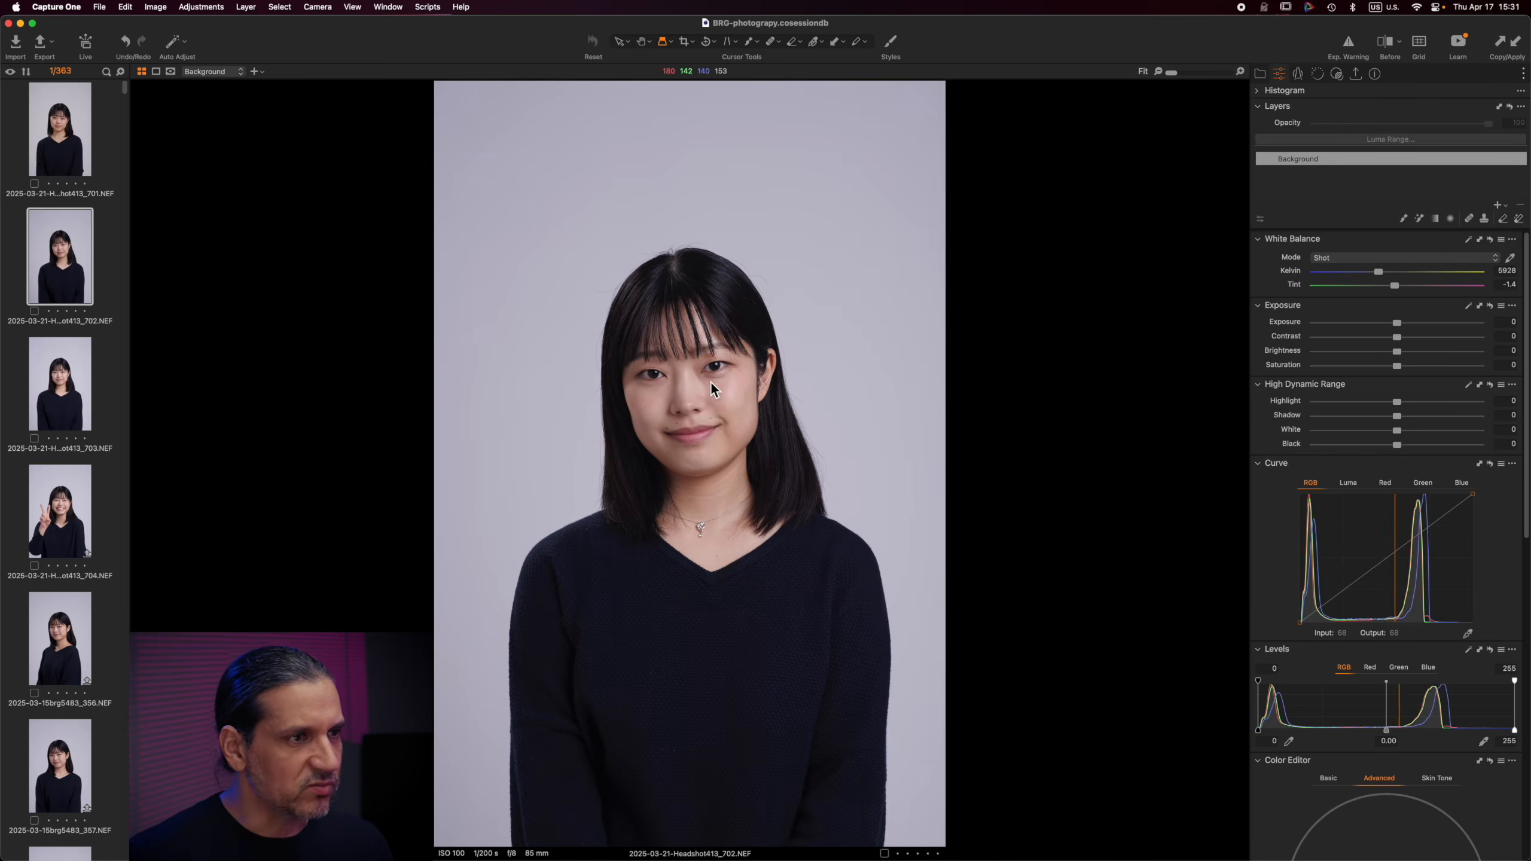
# Delete portraits Headshot413_701 through Headshot413_704 and magnify the eye in the first remaining portrait, brg5483_356
pyautogui.click(112, 153)
pyautogui.click(76, 147)
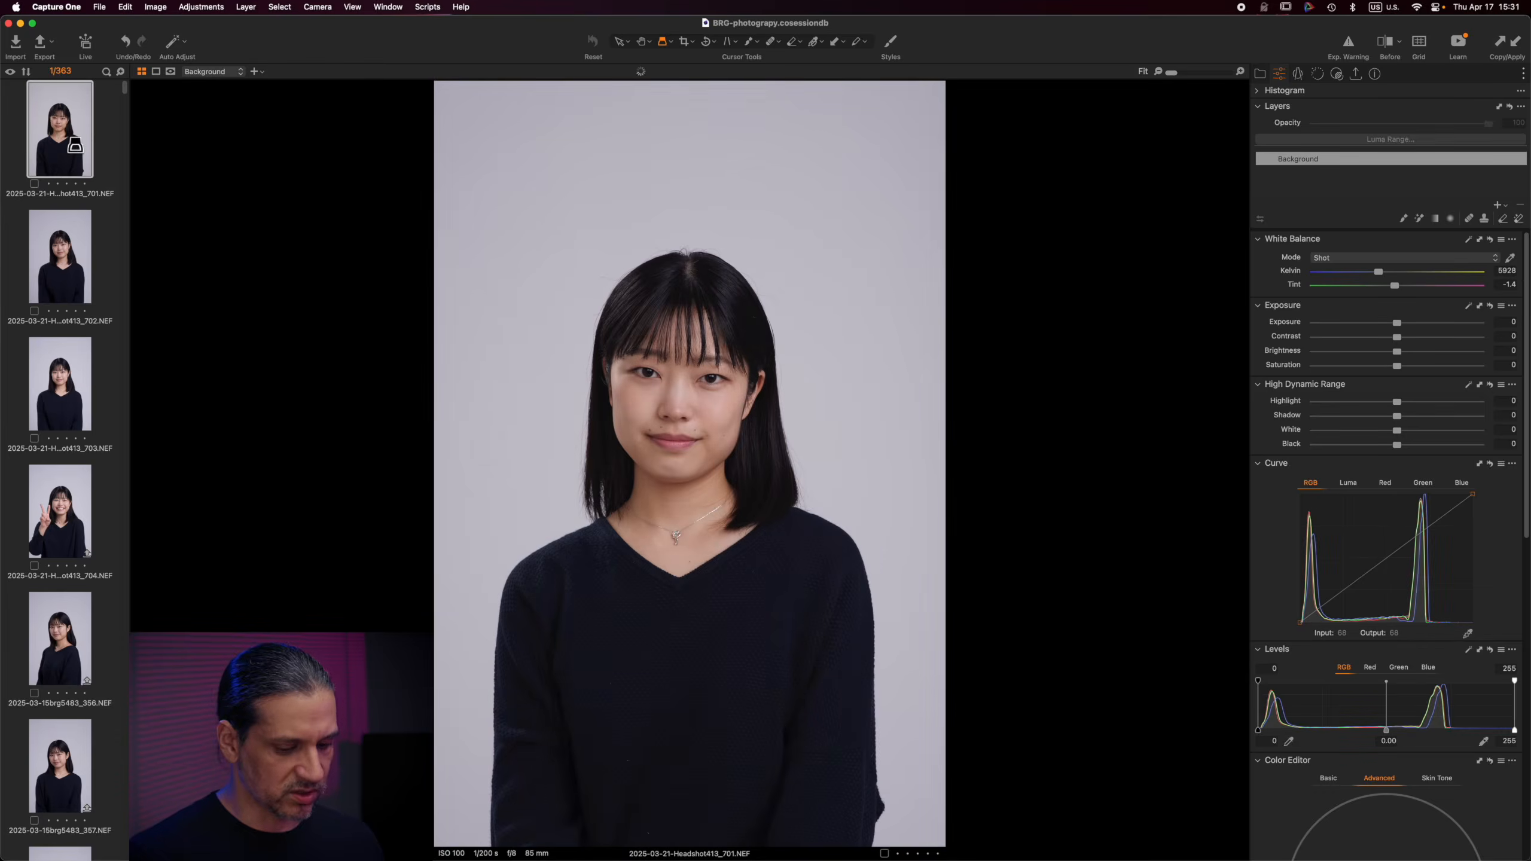
pyautogui.press('super+BackSpace')
pyautogui.press('super+BackSpace')
pyautogui.press('super+BackSpace')
pyautogui.press('super+BackSpace')
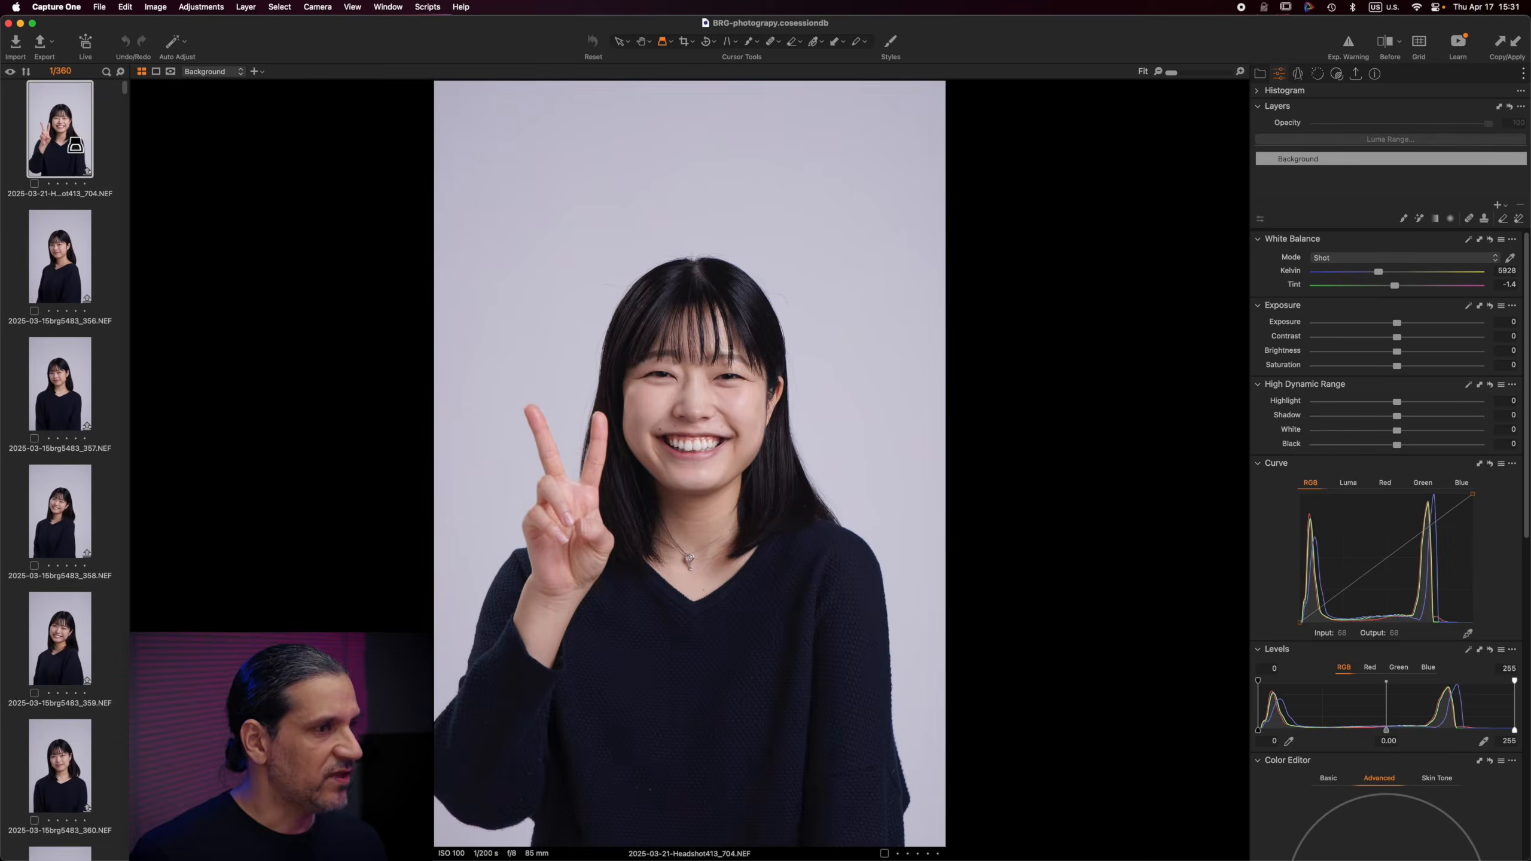
pyautogui.moveTo(683, 374); pyautogui.dragTo(683, 375)
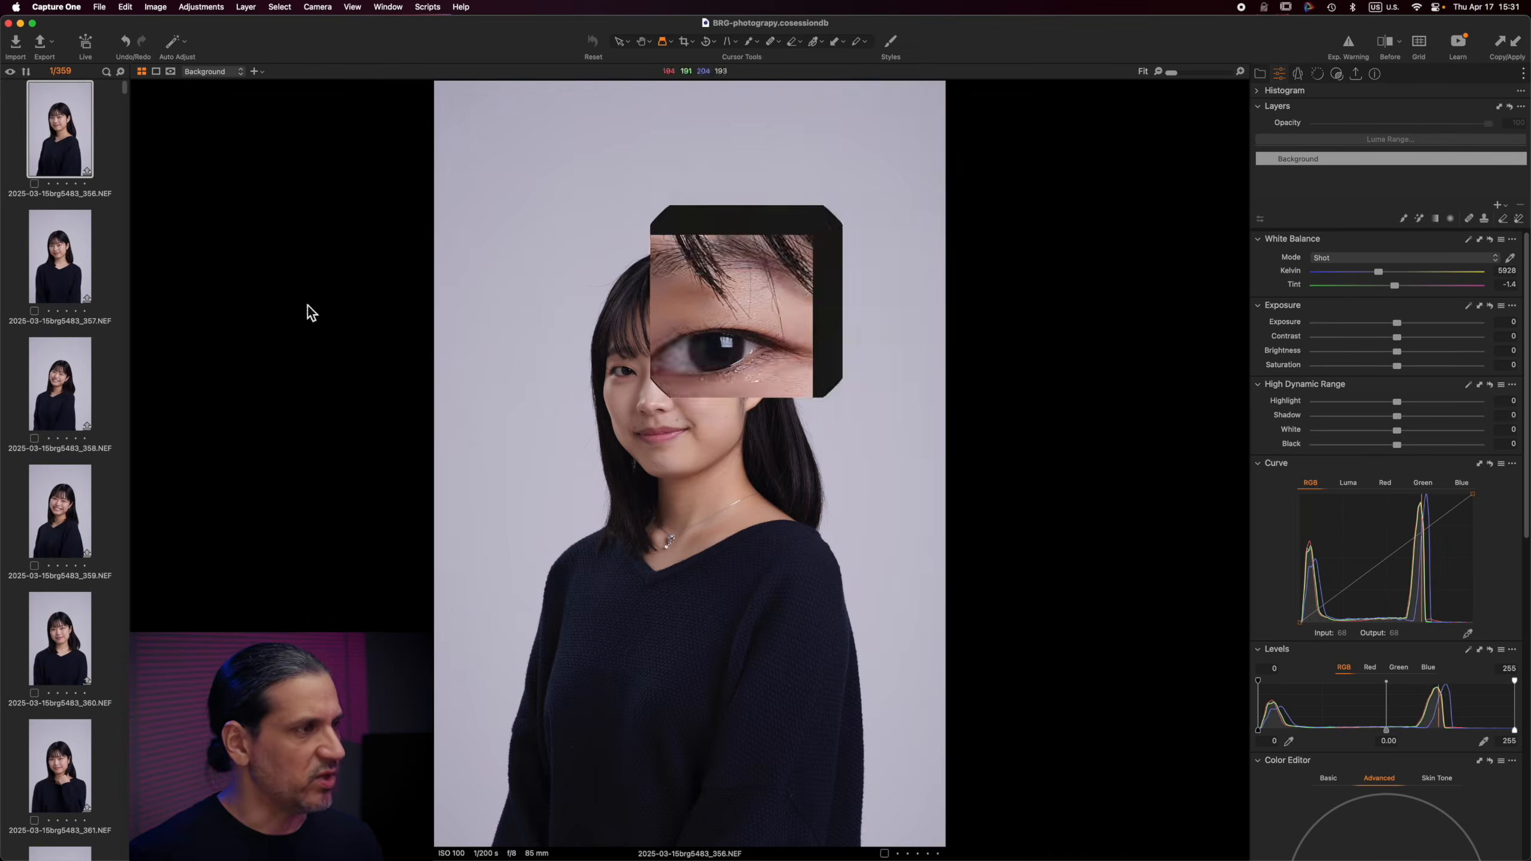
# Crop portrait brg5483_356 to the Instagram Tall (4:5) ratio, trimming the empty space above the head
pyautogui.click(112, 234)
pyautogui.click(50, 127)
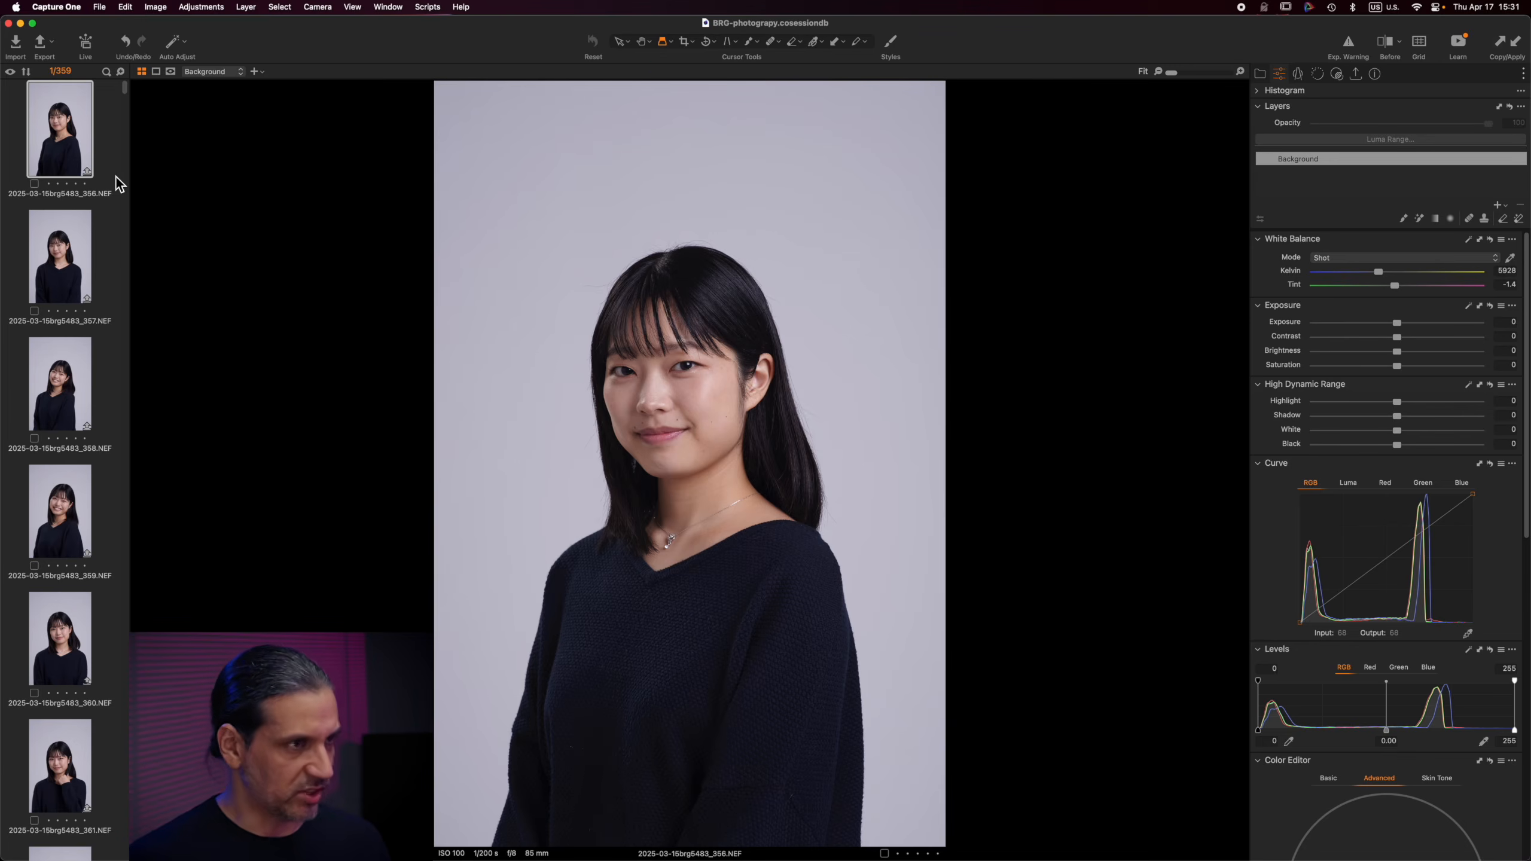
pyautogui.press('c')
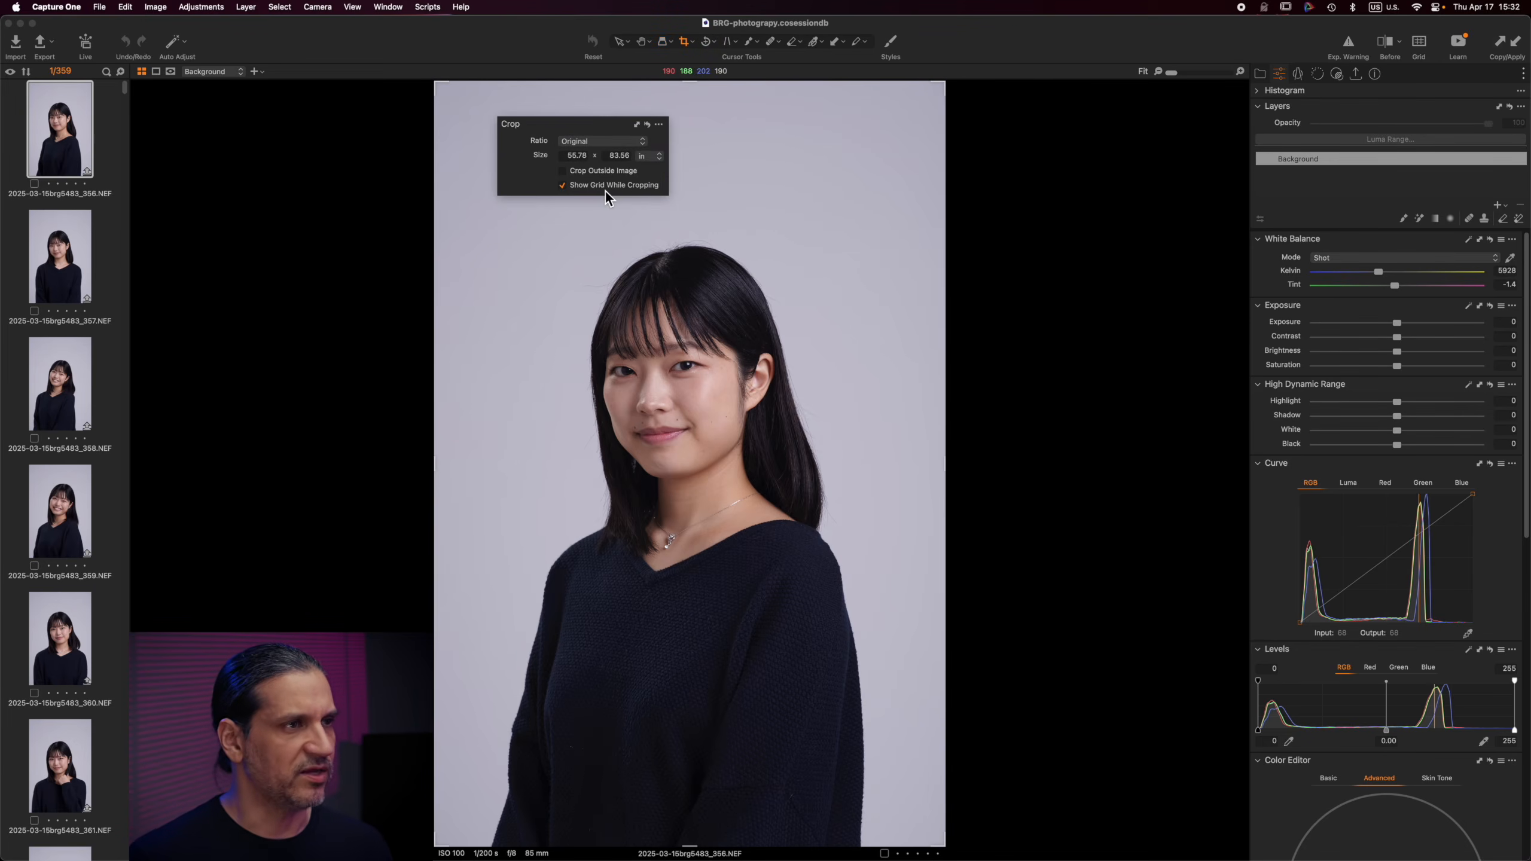
pyautogui.click(639, 143)
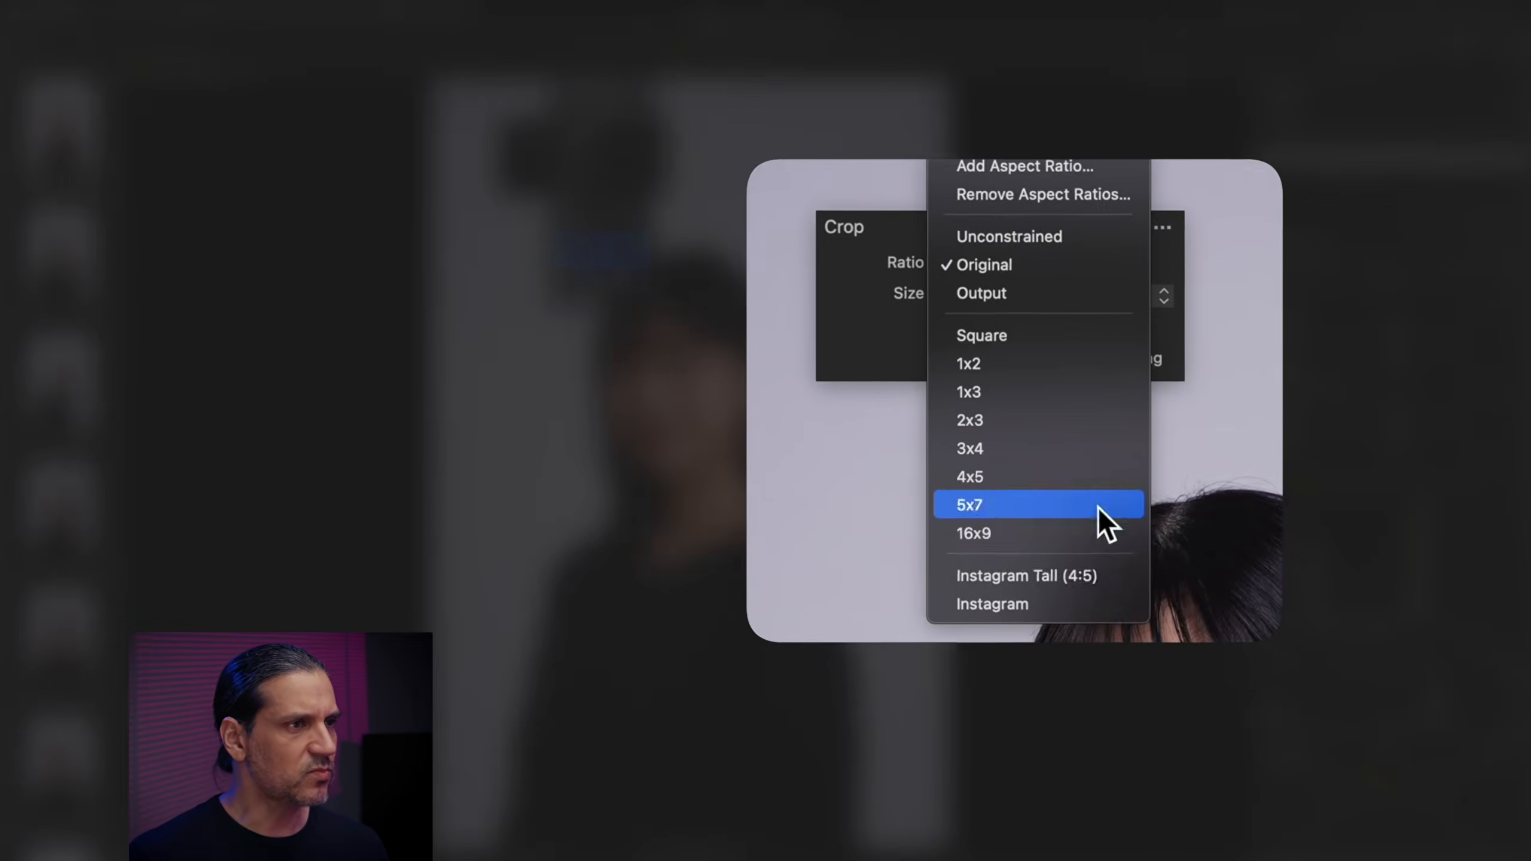
pyautogui.click(1124, 593)
pyautogui.moveTo(630, 278); pyautogui.dragTo(633, 353)
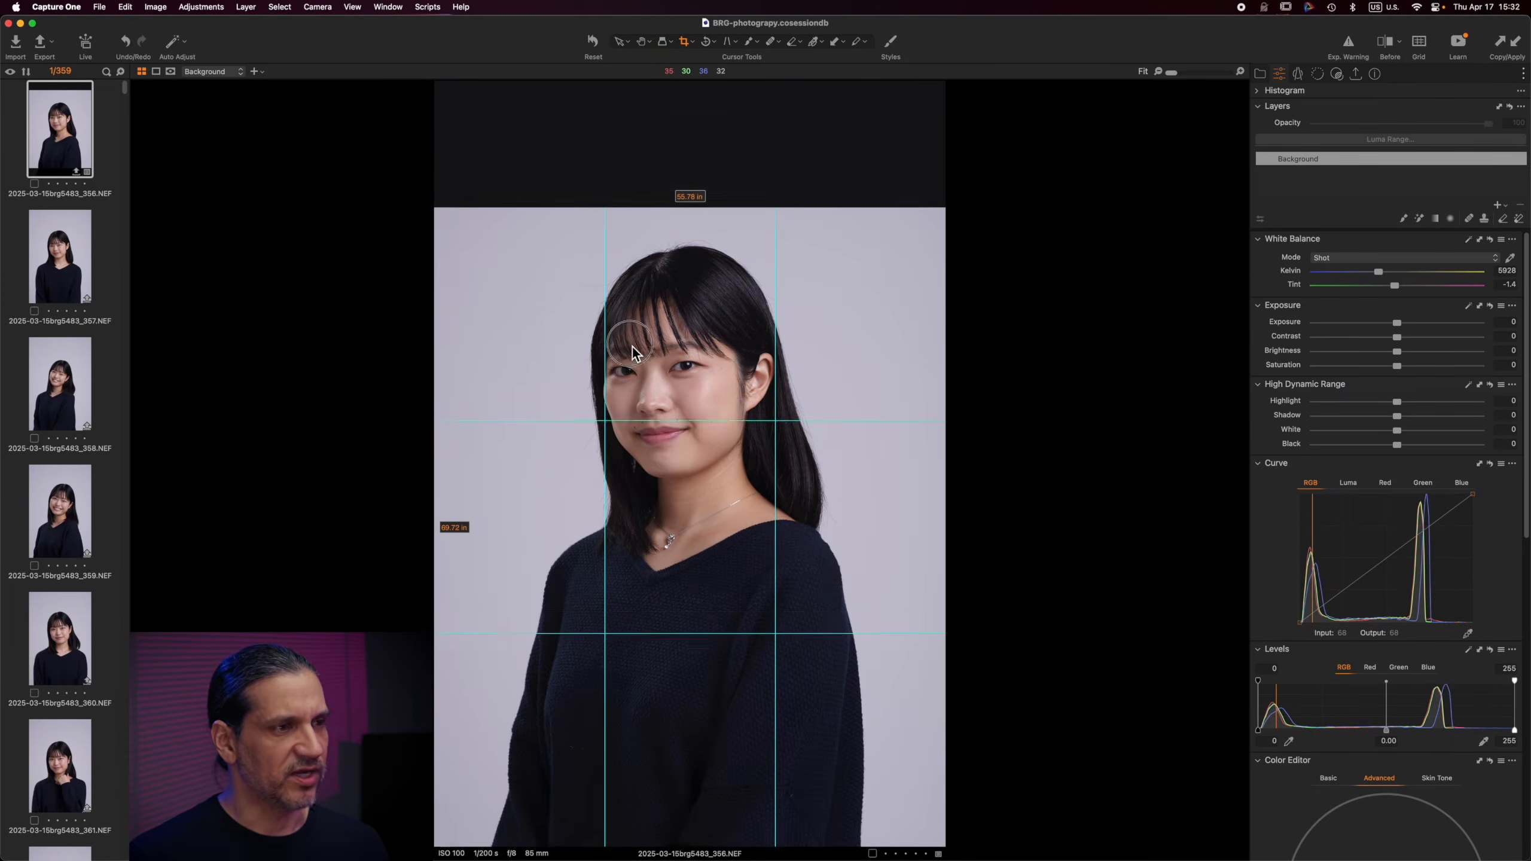
pyautogui.press('w')
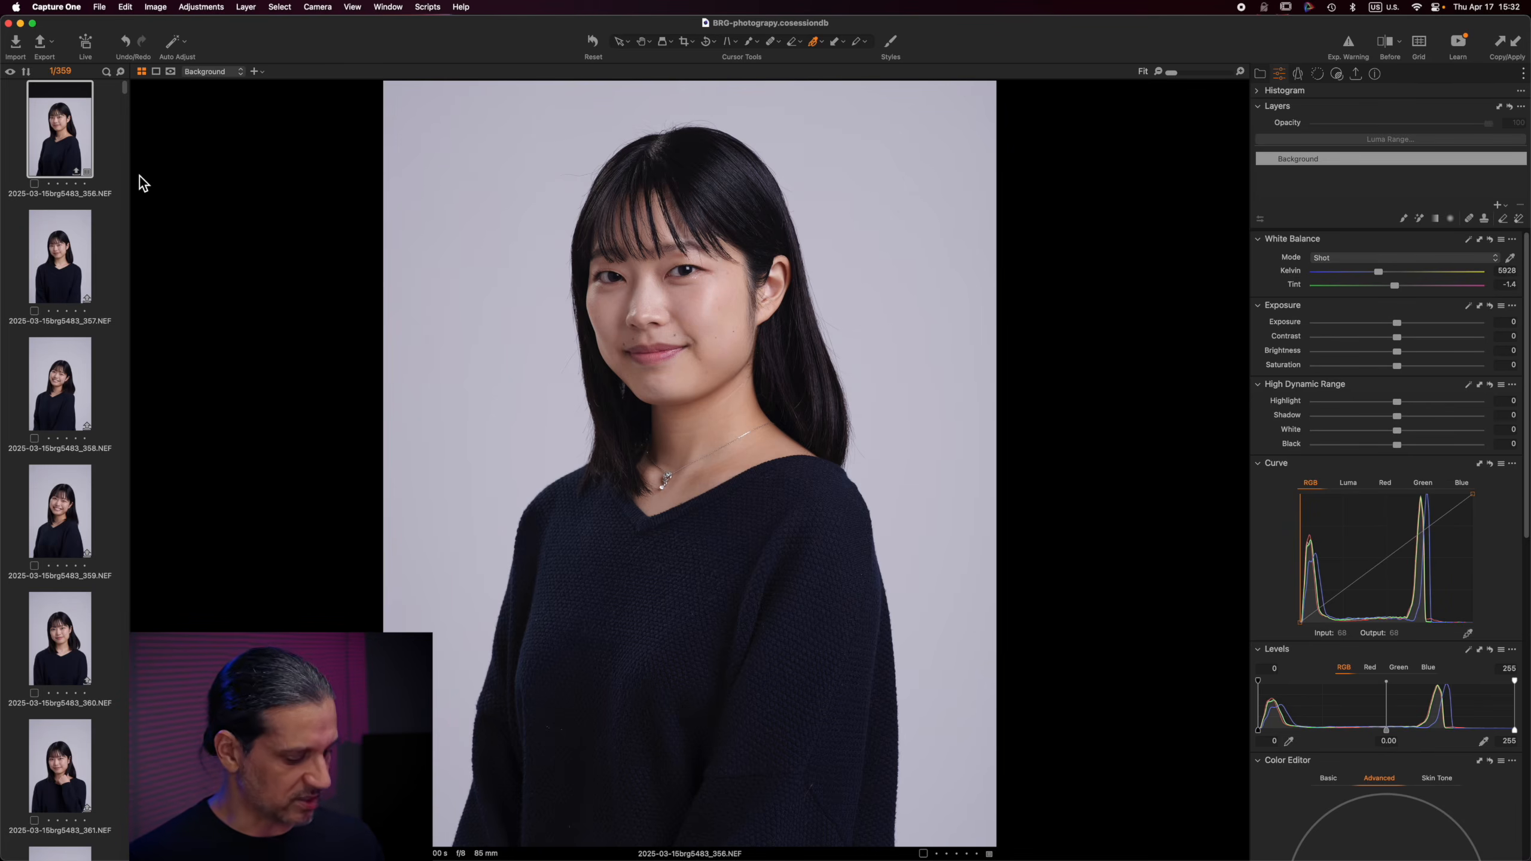
# Select all images and apply the crop of portrait brg5483_356 to them, with only Crop included
pyautogui.press('super+a')
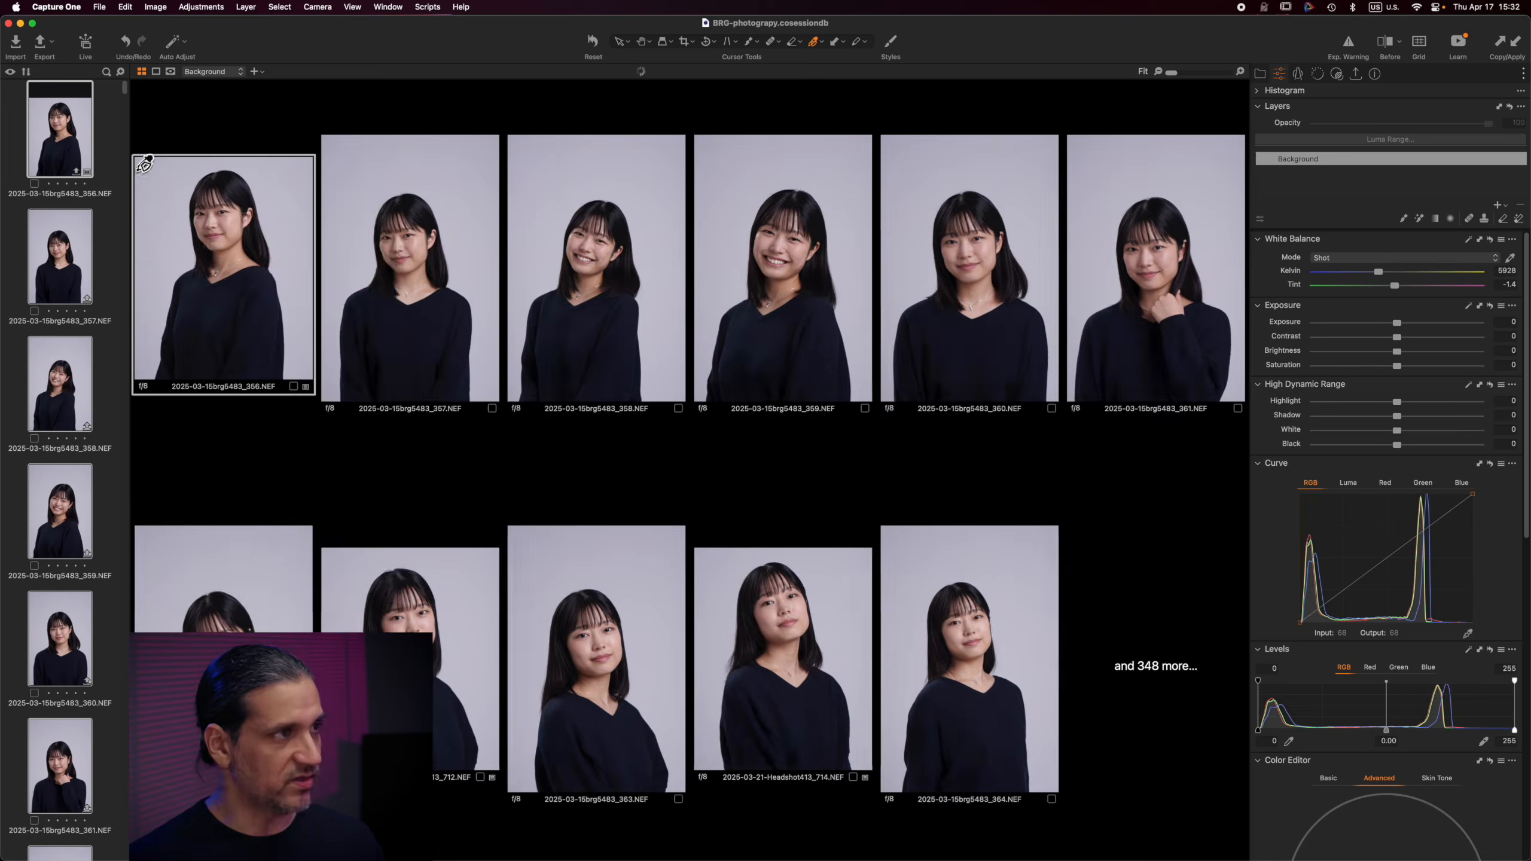
pyautogui.rightClick(250, 198)
pyautogui.click(221, 131)
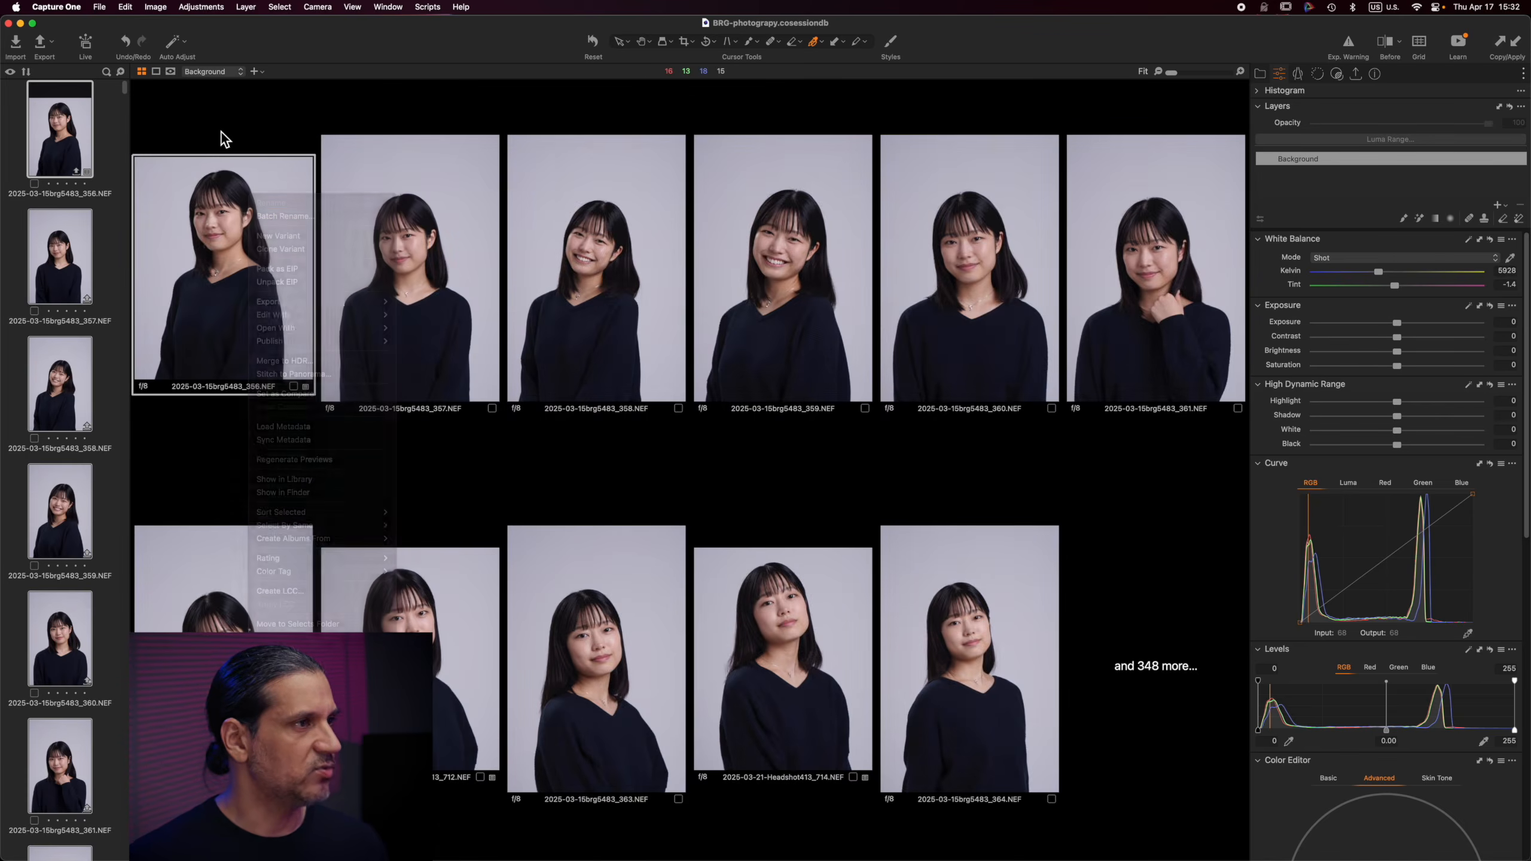
pyautogui.press('c')
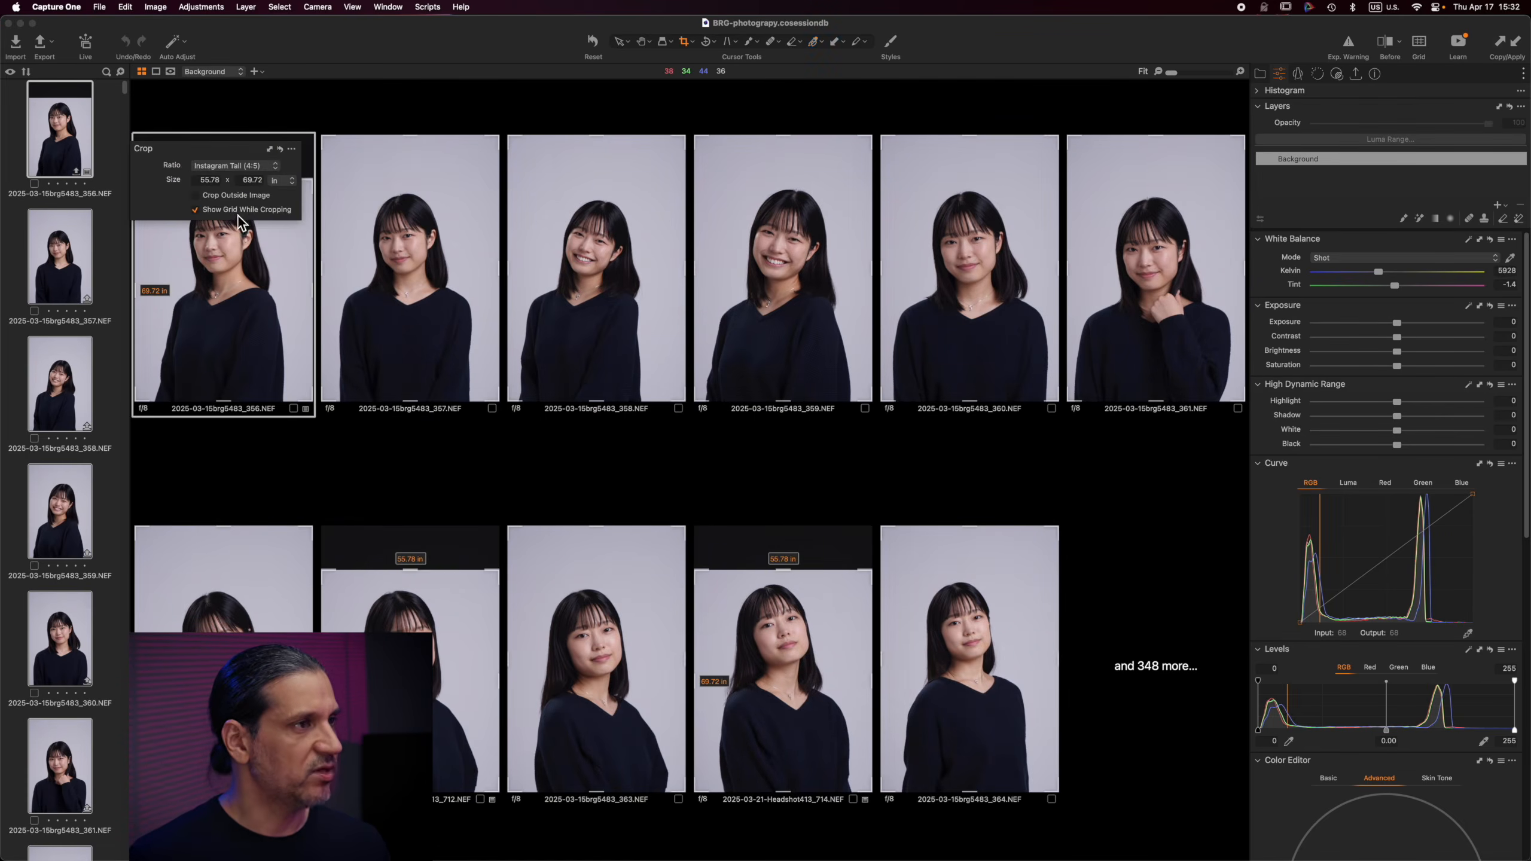
pyautogui.click(270, 148)
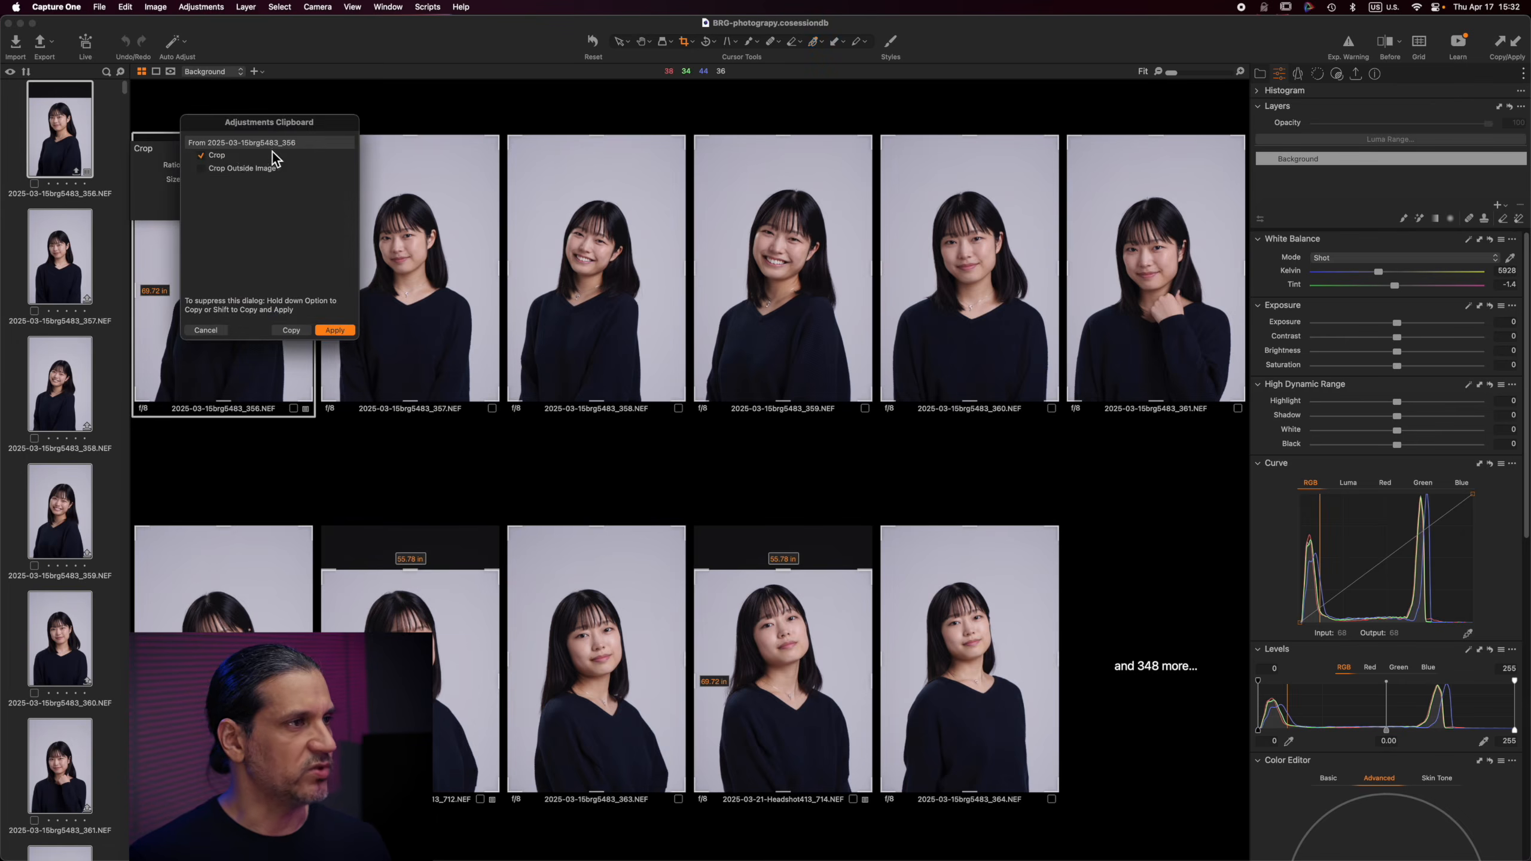
pyautogui.click(337, 333)
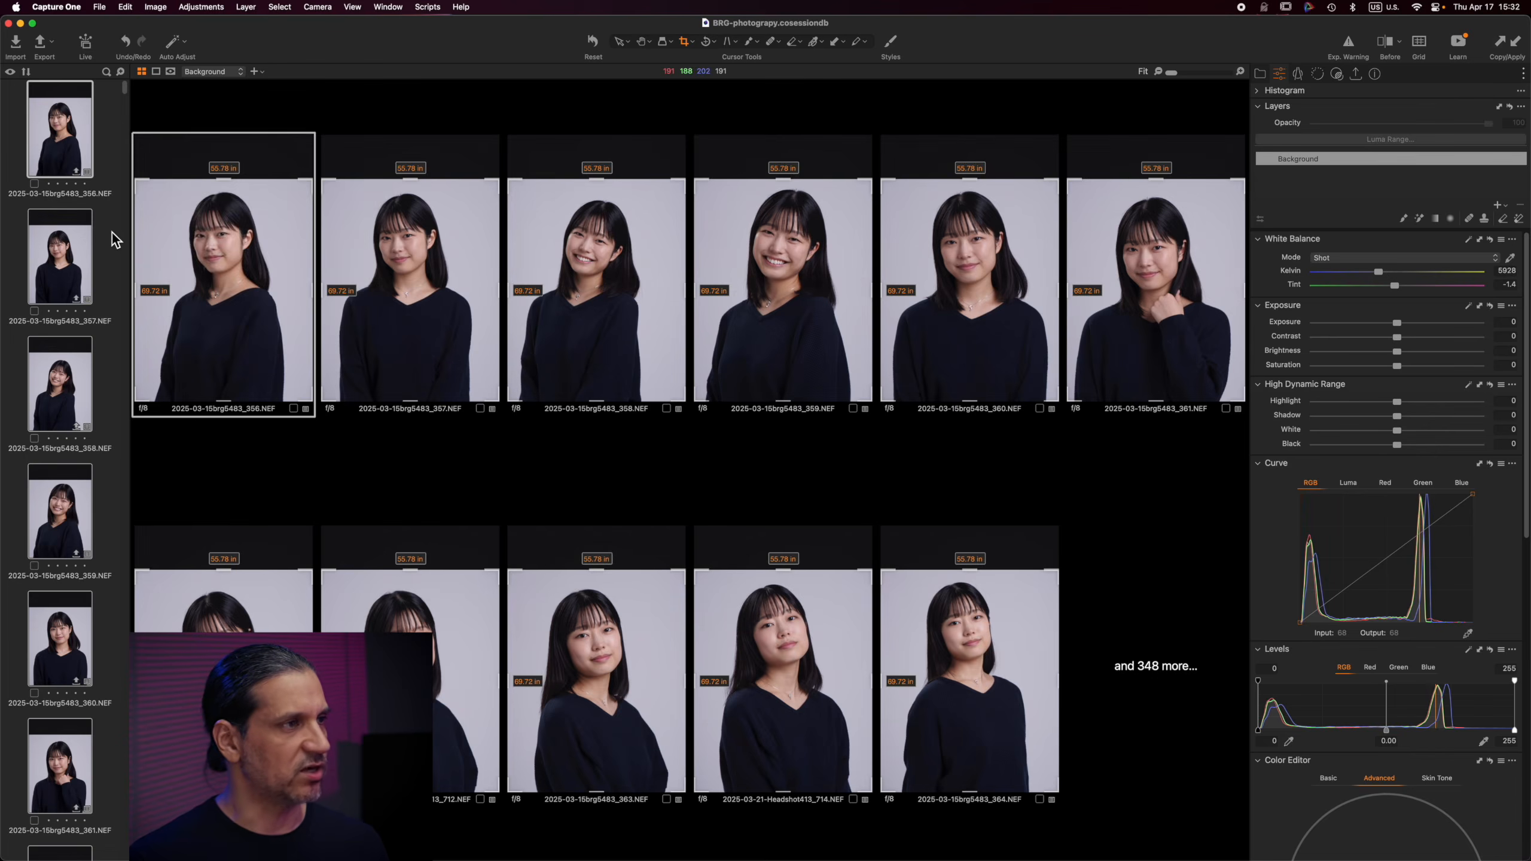
# Check the framing of portrait brg5483_356 alone, alternating between the crop overlay and the cropped preview
pyautogui.click(119, 163)
pyautogui.click(76, 154)
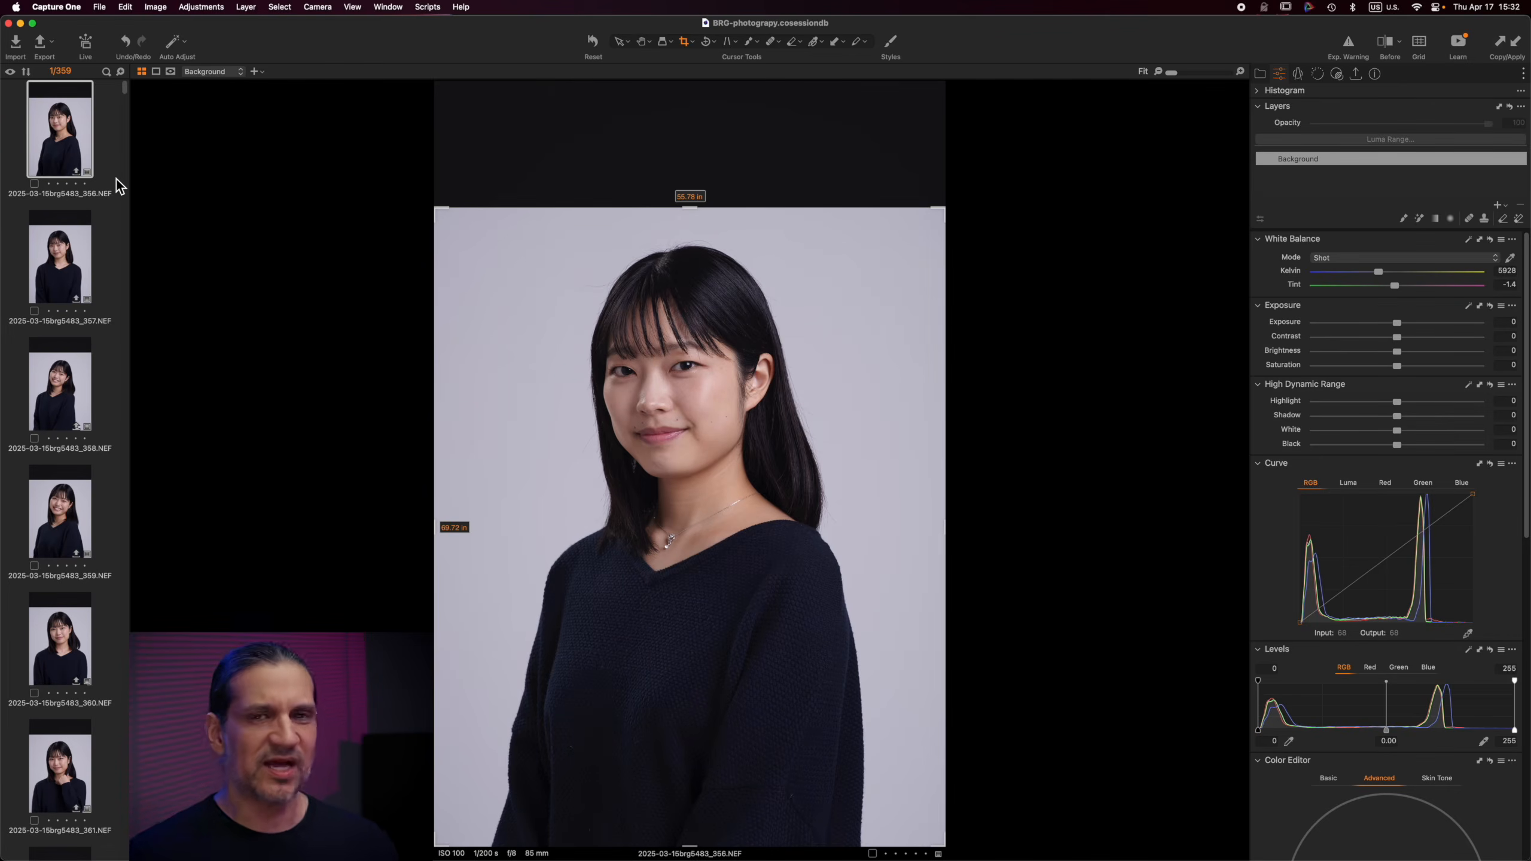
pyautogui.press('b')
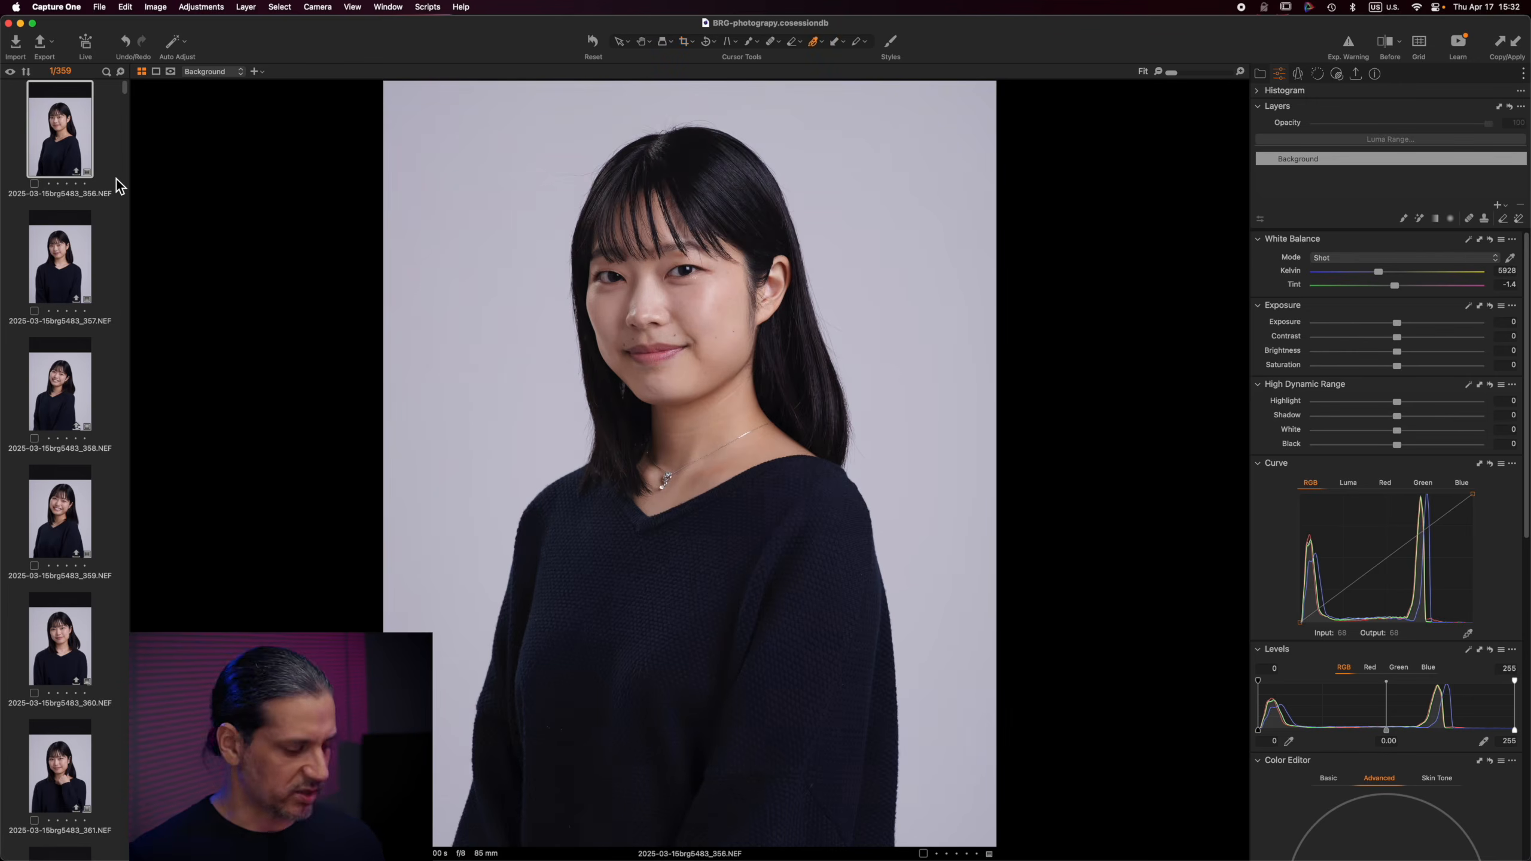
pyautogui.press('c')
pyautogui.moveTo(734, 273); pyautogui.dragTo(715, 360)
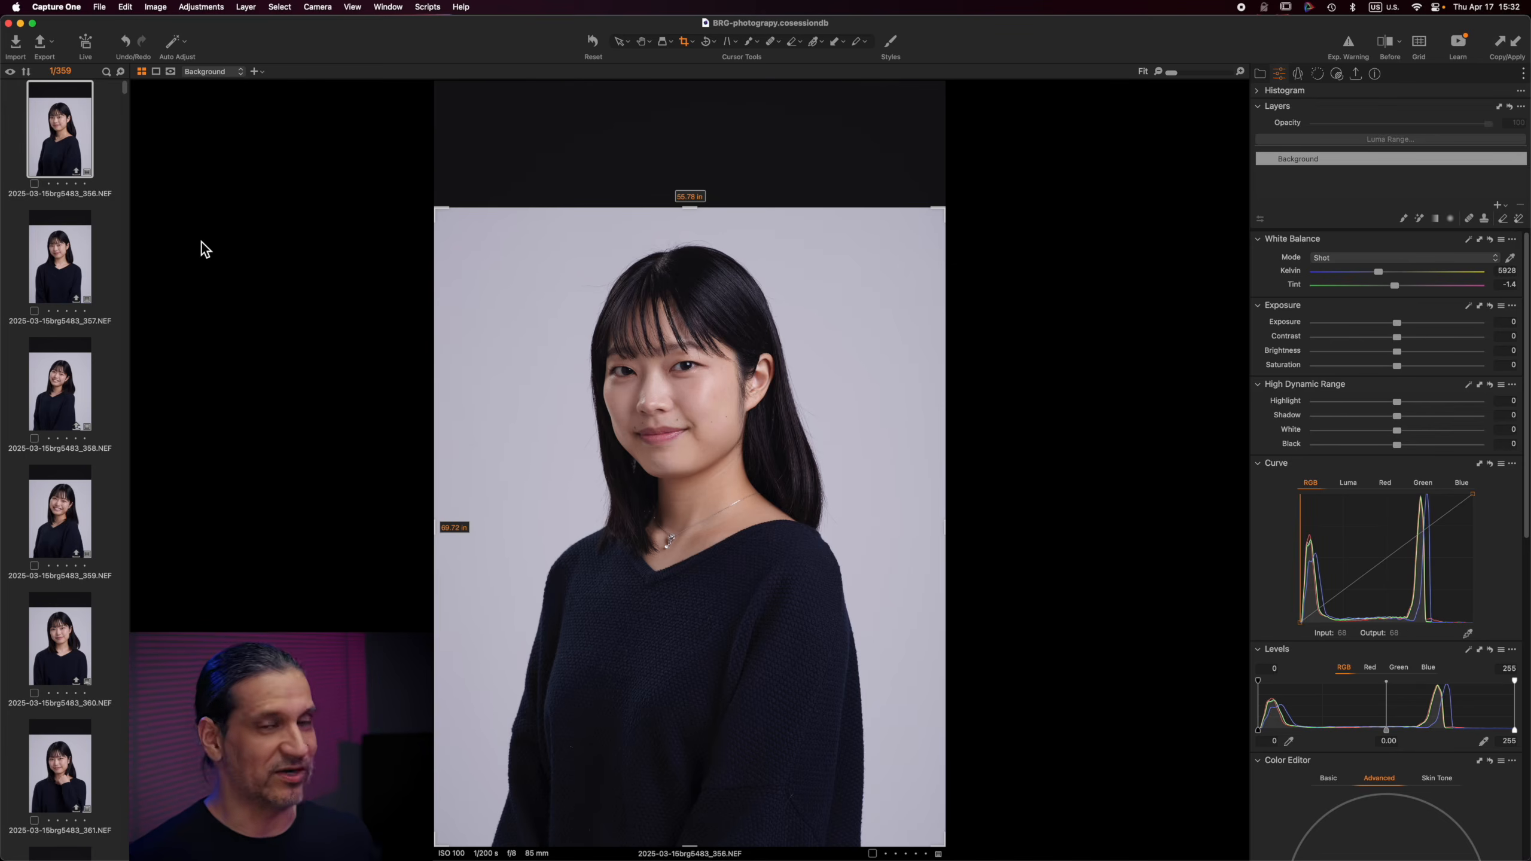
pyautogui.click(113, 155)
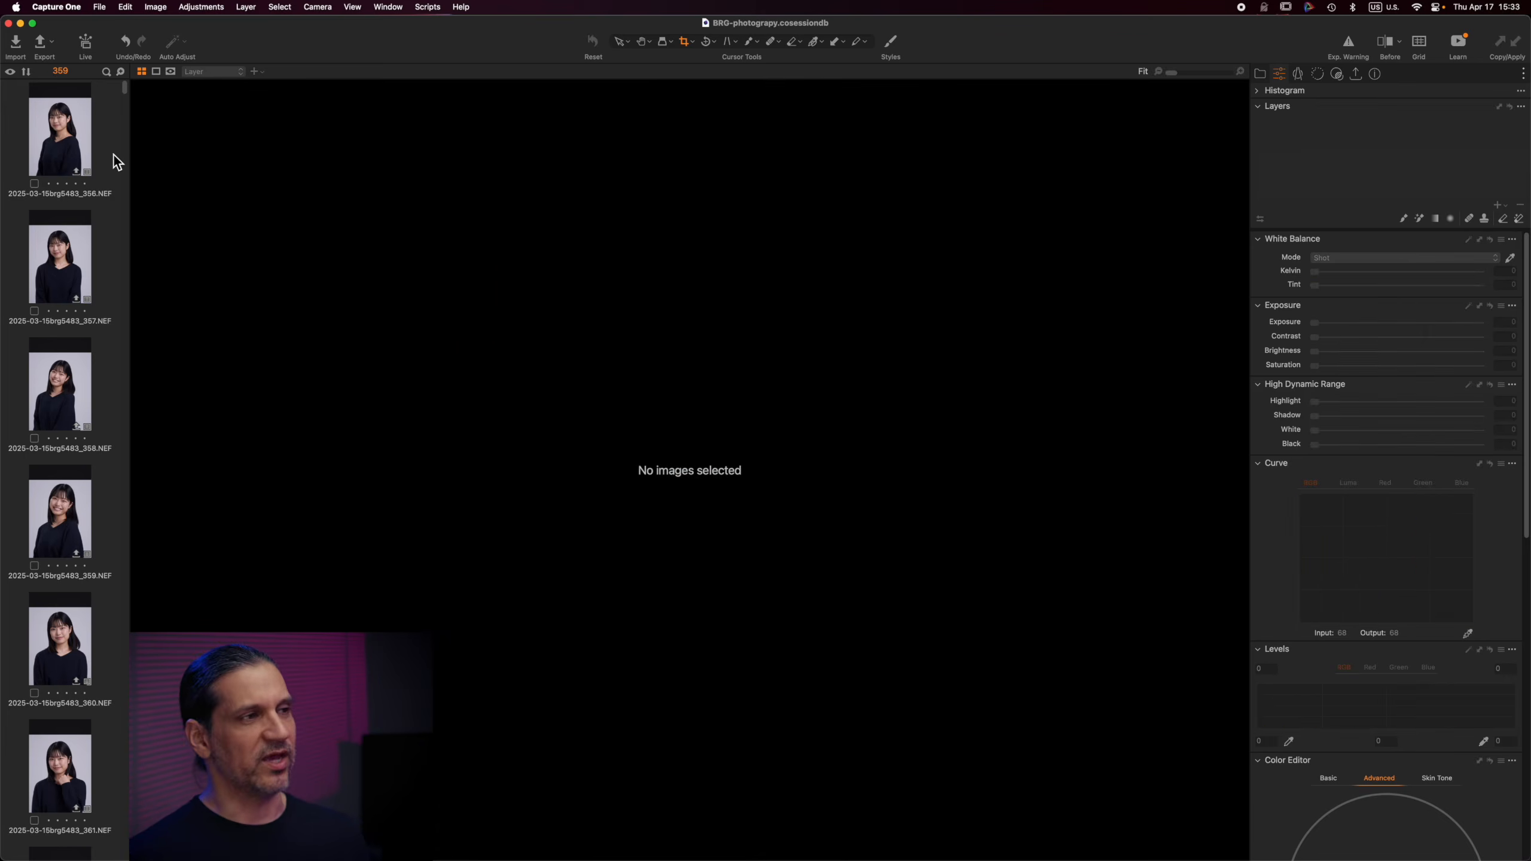
pyautogui.click(81, 149)
pyautogui.press('w')
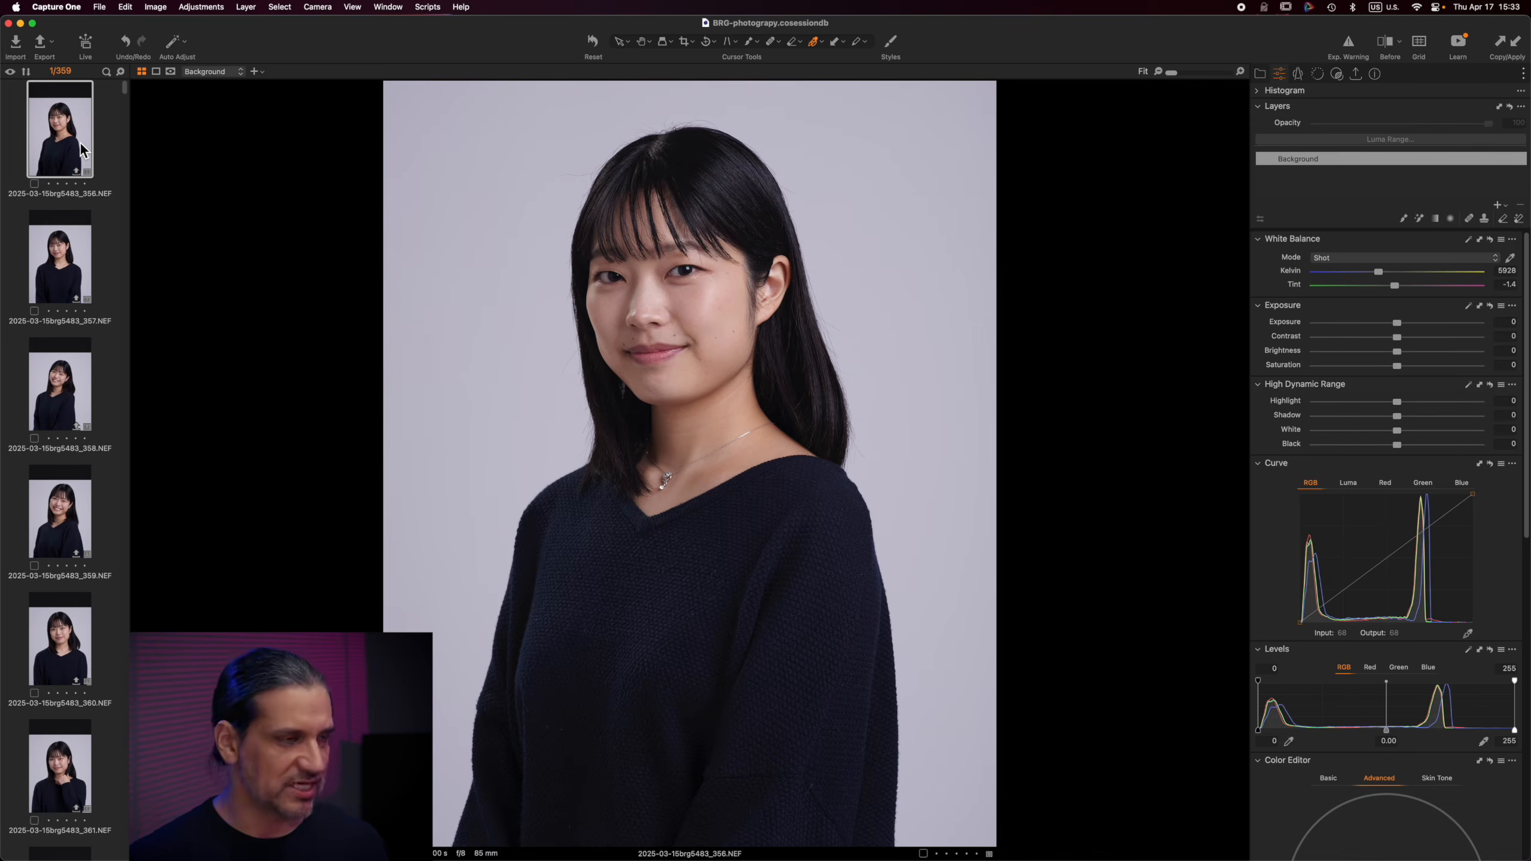
# Browse the cropped portraits in sequence and compare the similar frames Headshot413_712 and brg5483_363
pyautogui.press('Down')
pyautogui.press('Down')
pyautogui.press('Down')
pyautogui.press('Down')
pyautogui.press('Down')
pyautogui.press('Down')
pyautogui.press('Down')
pyautogui.press('Down')
pyautogui.press('Down')
pyautogui.press('Up')
pyautogui.press('Up')
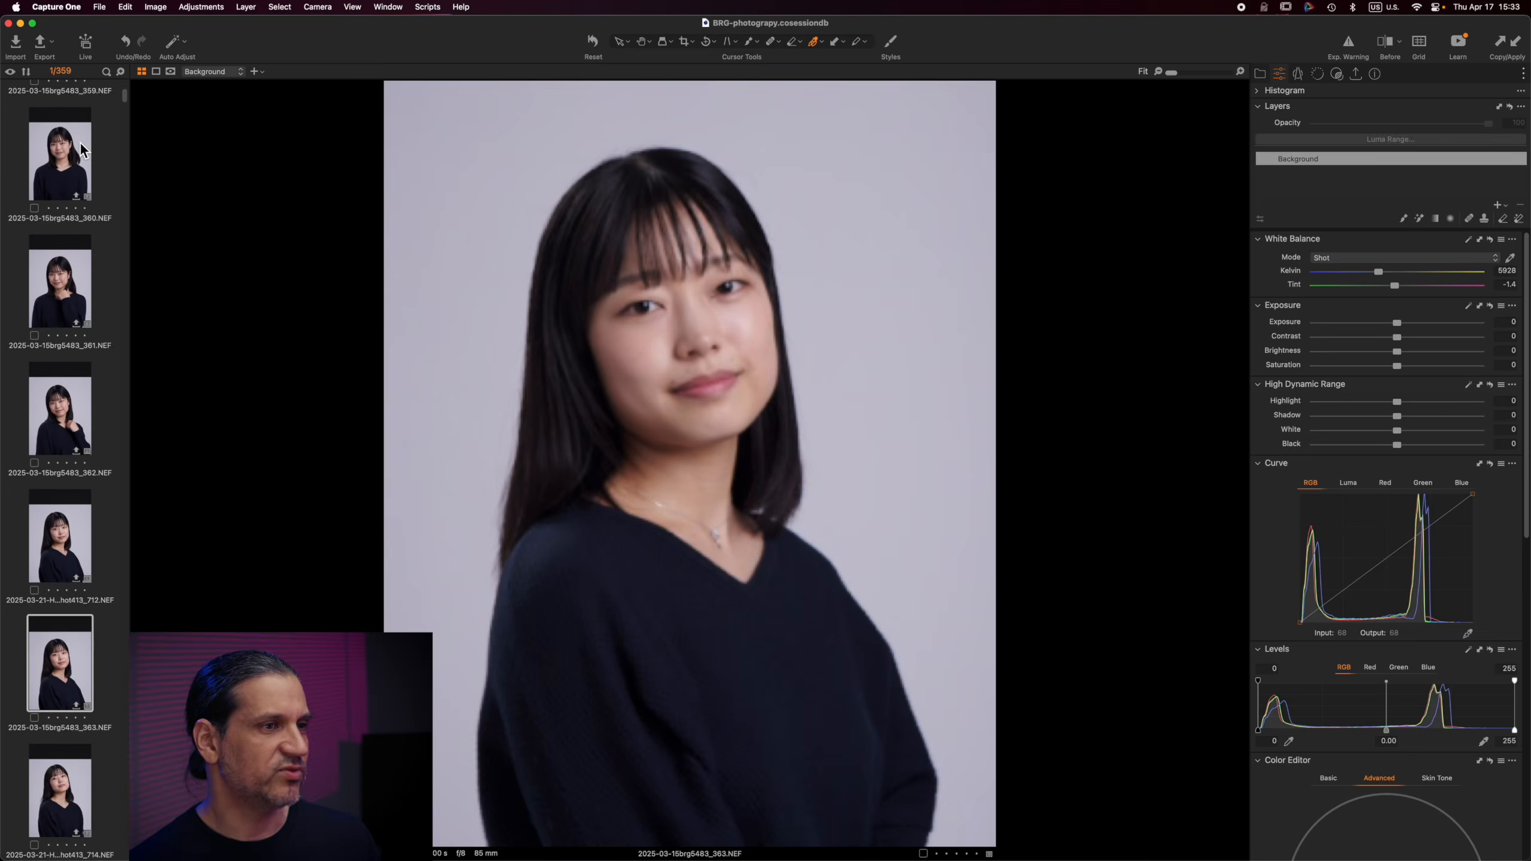
pyautogui.press('Down')
pyautogui.press('Down')
pyautogui.press('Up')
pyautogui.press('Up')
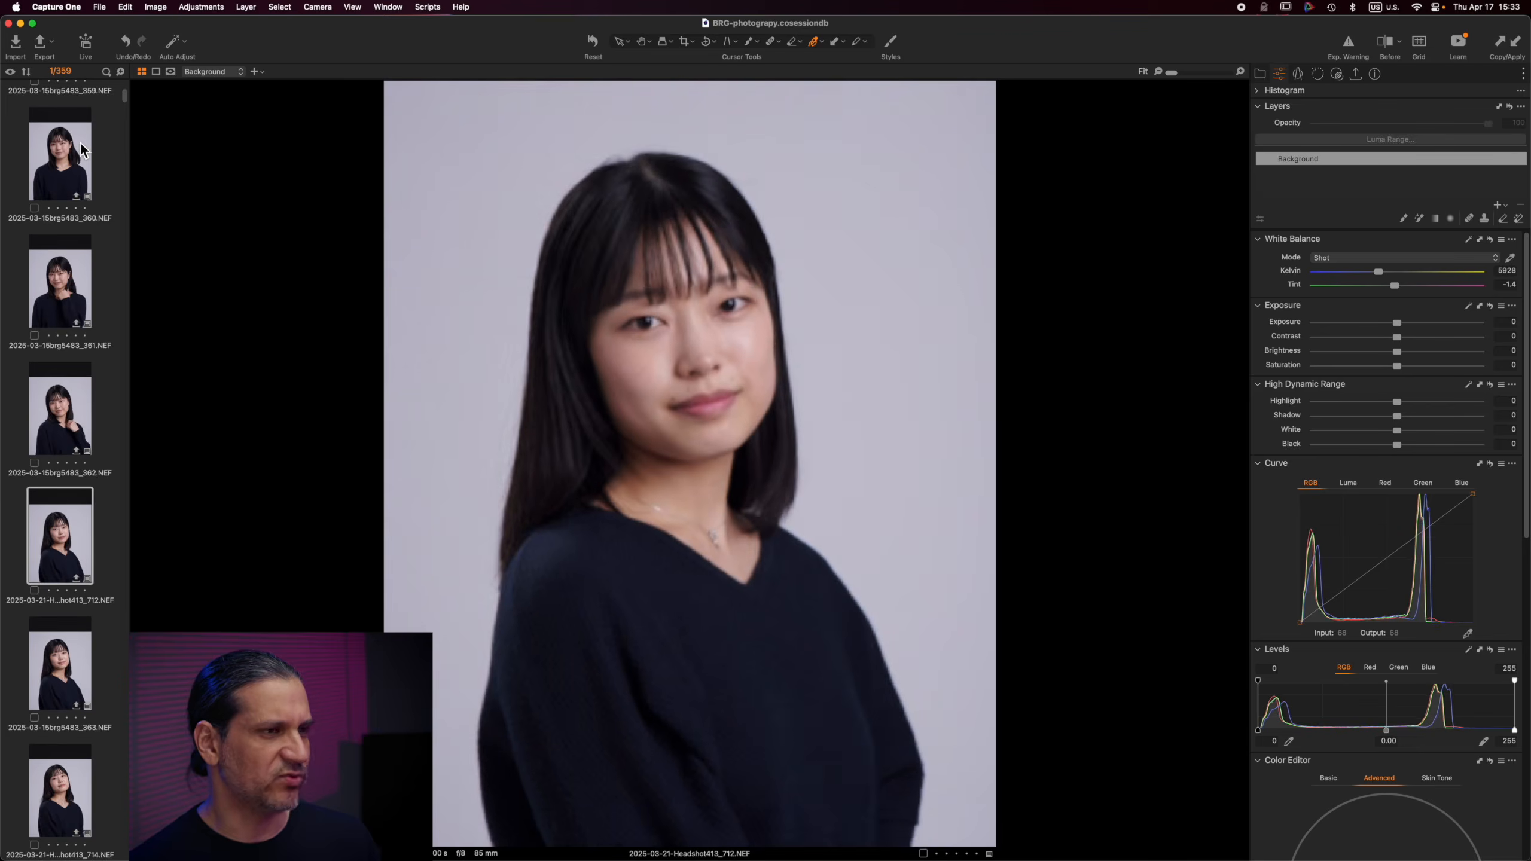
pyautogui.press('Down')
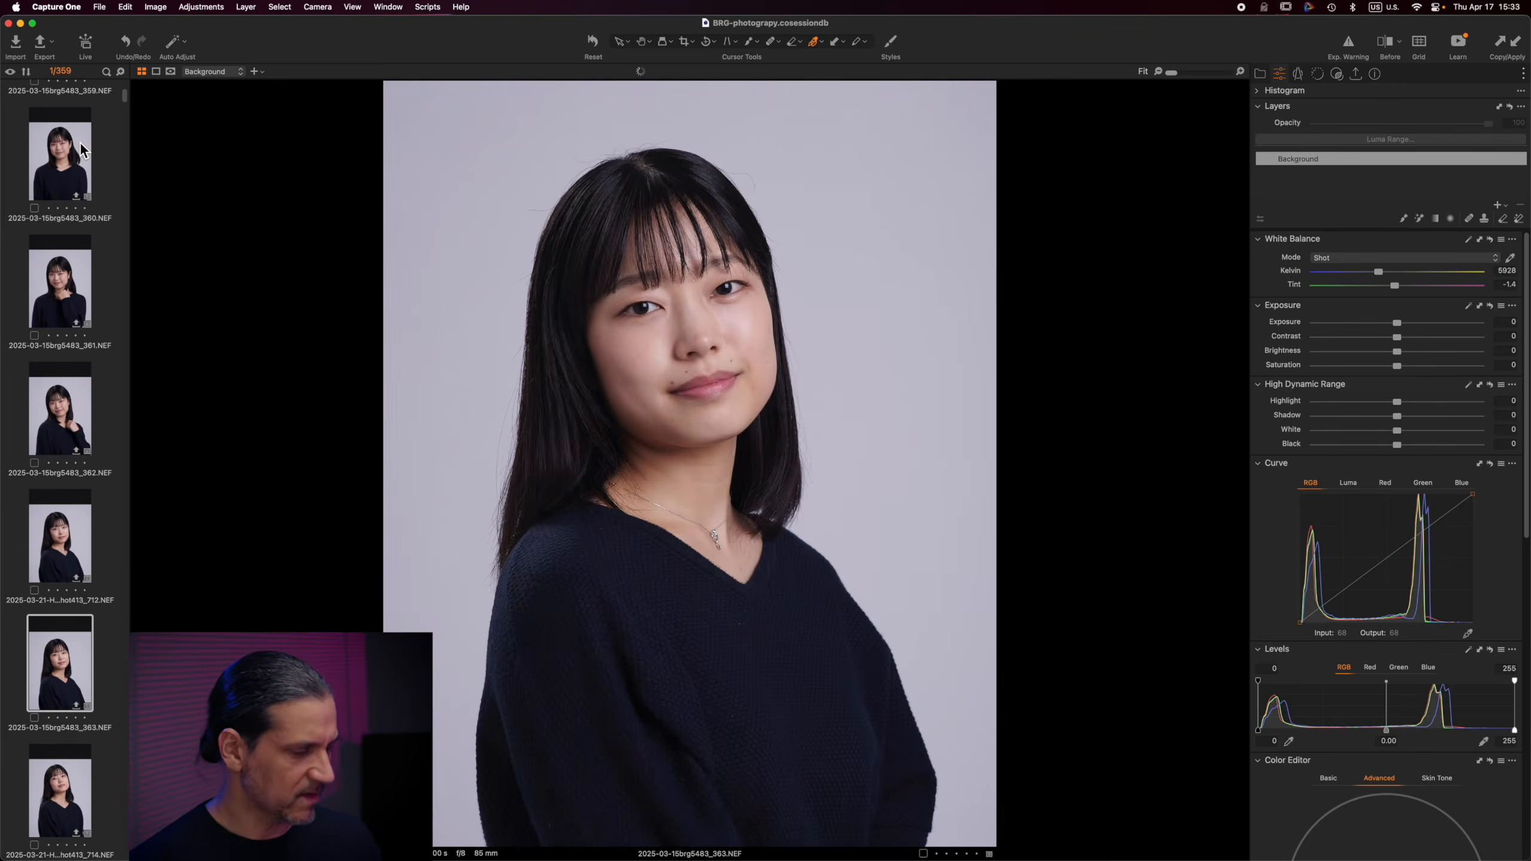
# Compare portraits Headshot413_712, brg5483_363 and Headshot413_714 side by side and delete Headshot413_712
pyautogui.keyDown('shift'); pyautogui.click(72, 401); pyautogui.keyUp('shift')
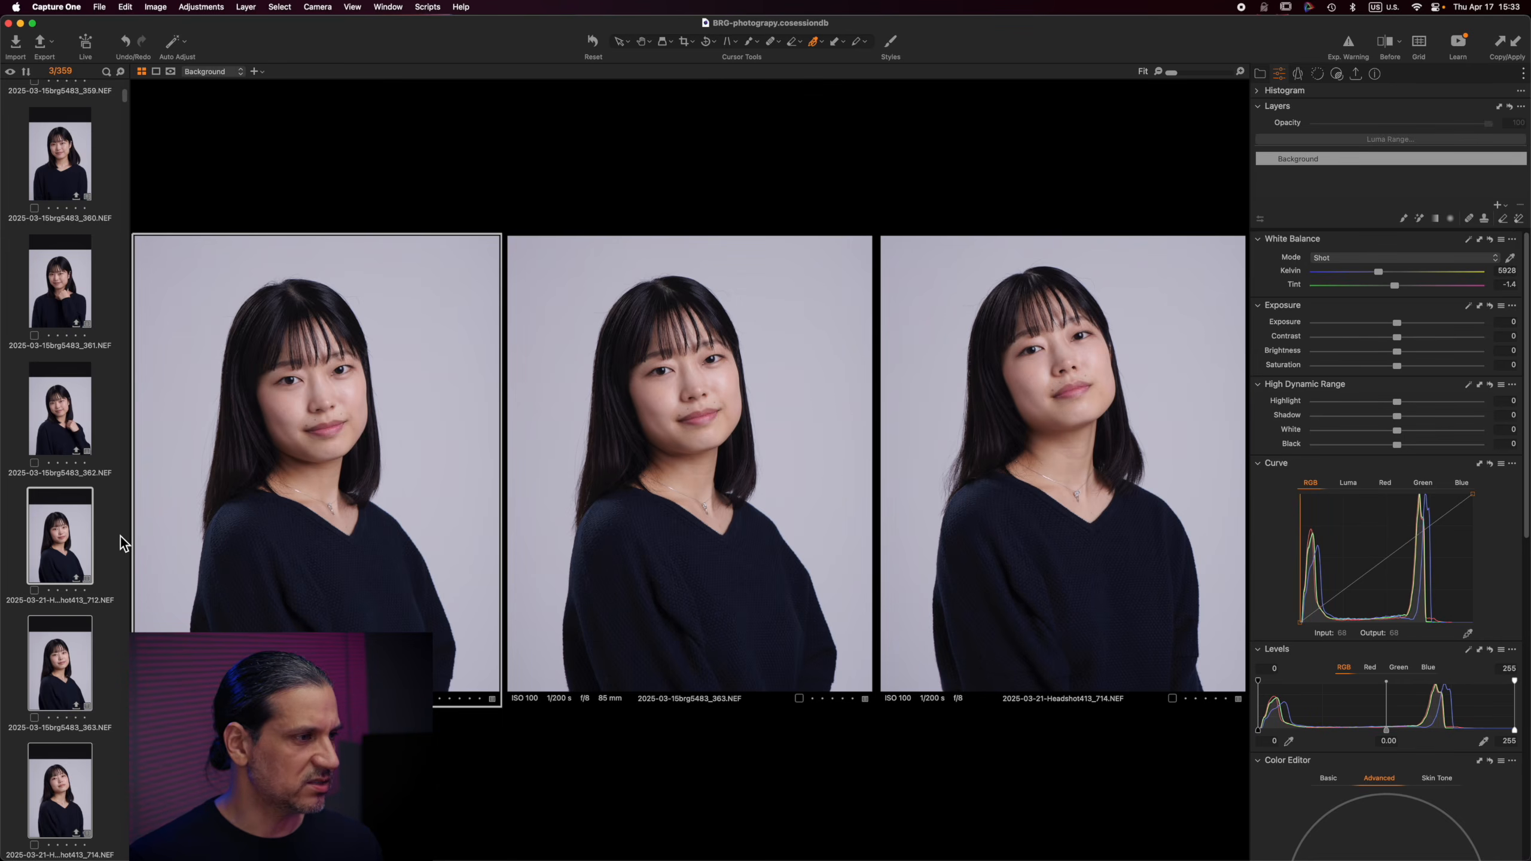
pyautogui.click(85, 538)
pyautogui.press('BackSpace')
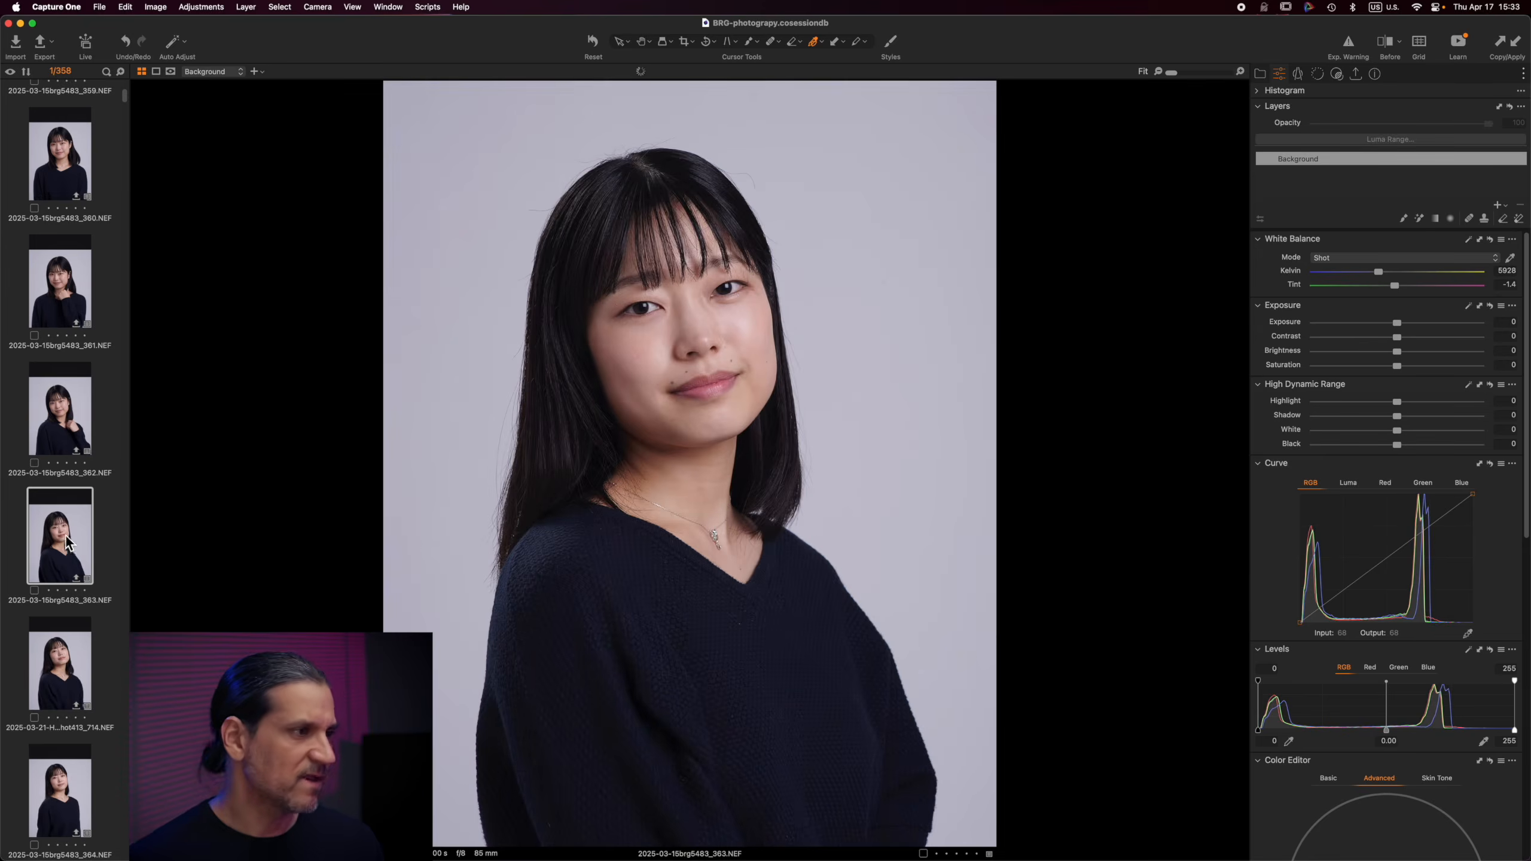
# Compare portraits brg5483_363 and Headshot413_714 side by side and delete brg5483_363
pyautogui.keyDown('super'); pyautogui.click(77, 660); pyautogui.keyUp('super')
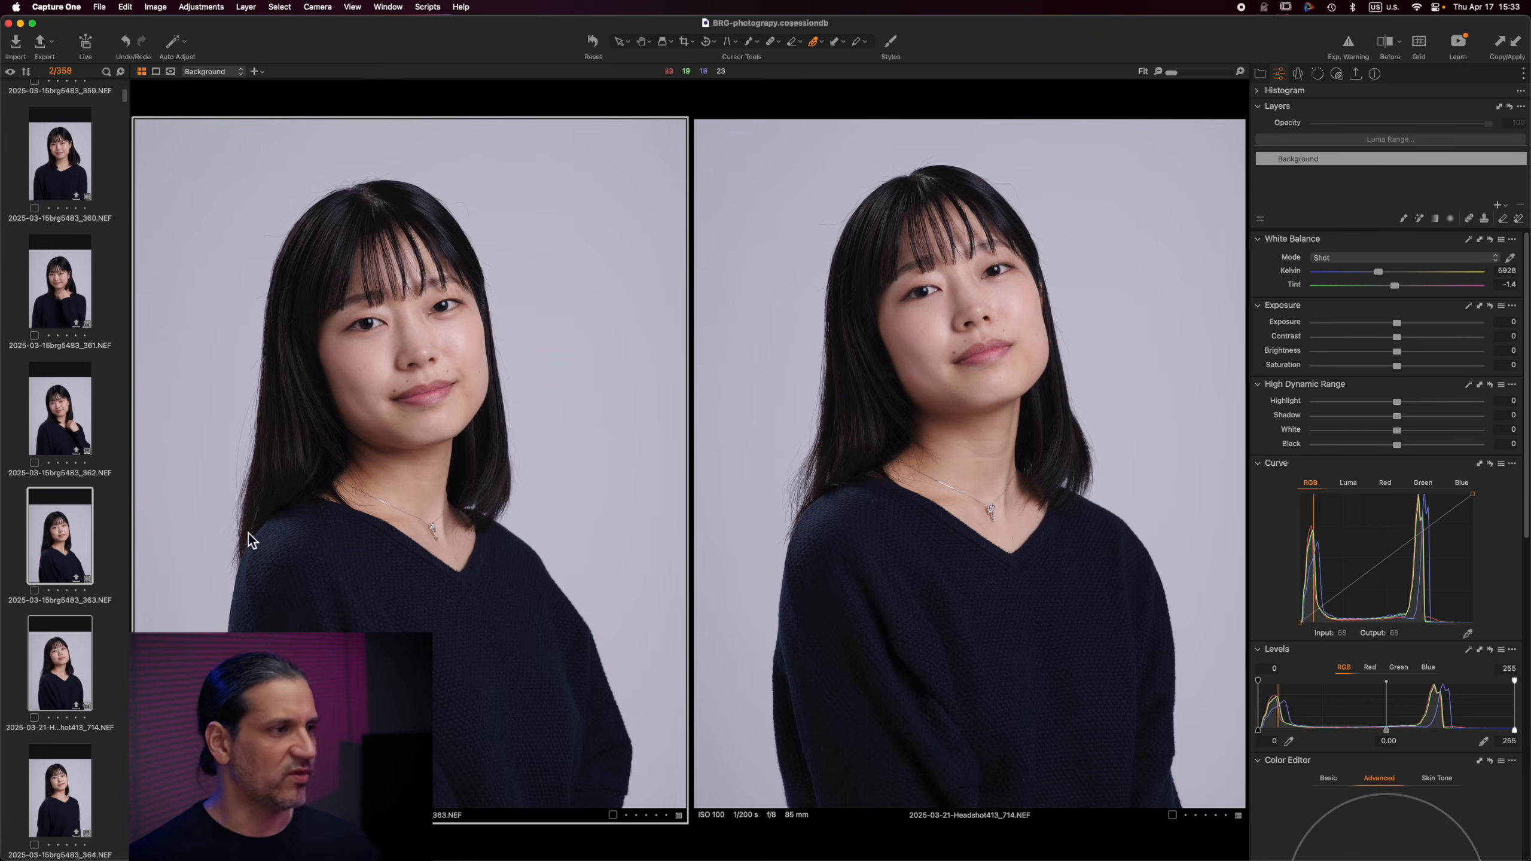
pyautogui.click(105, 562)
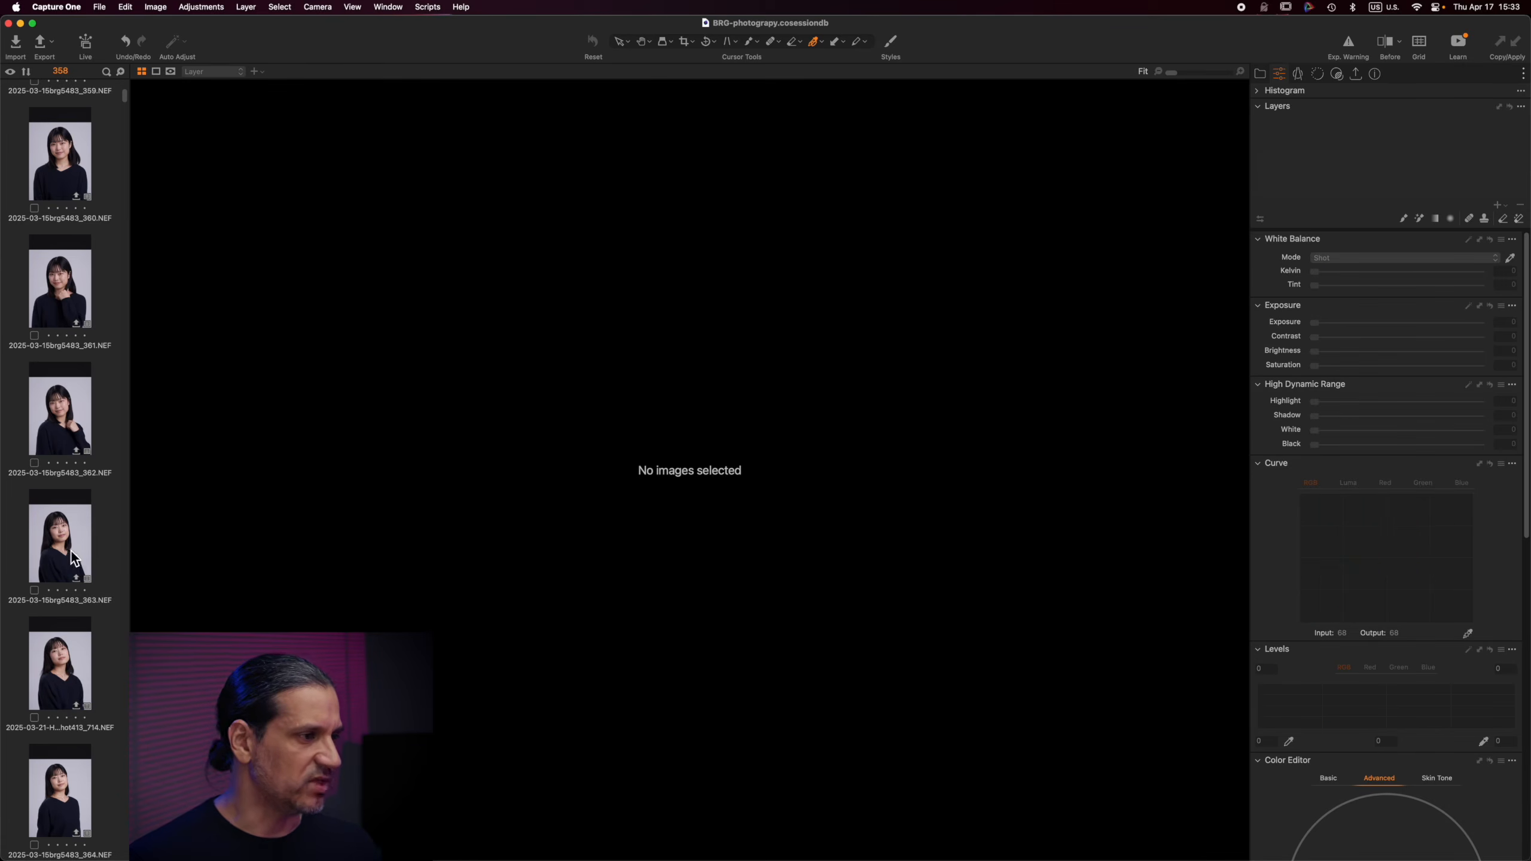
pyautogui.click(72, 550)
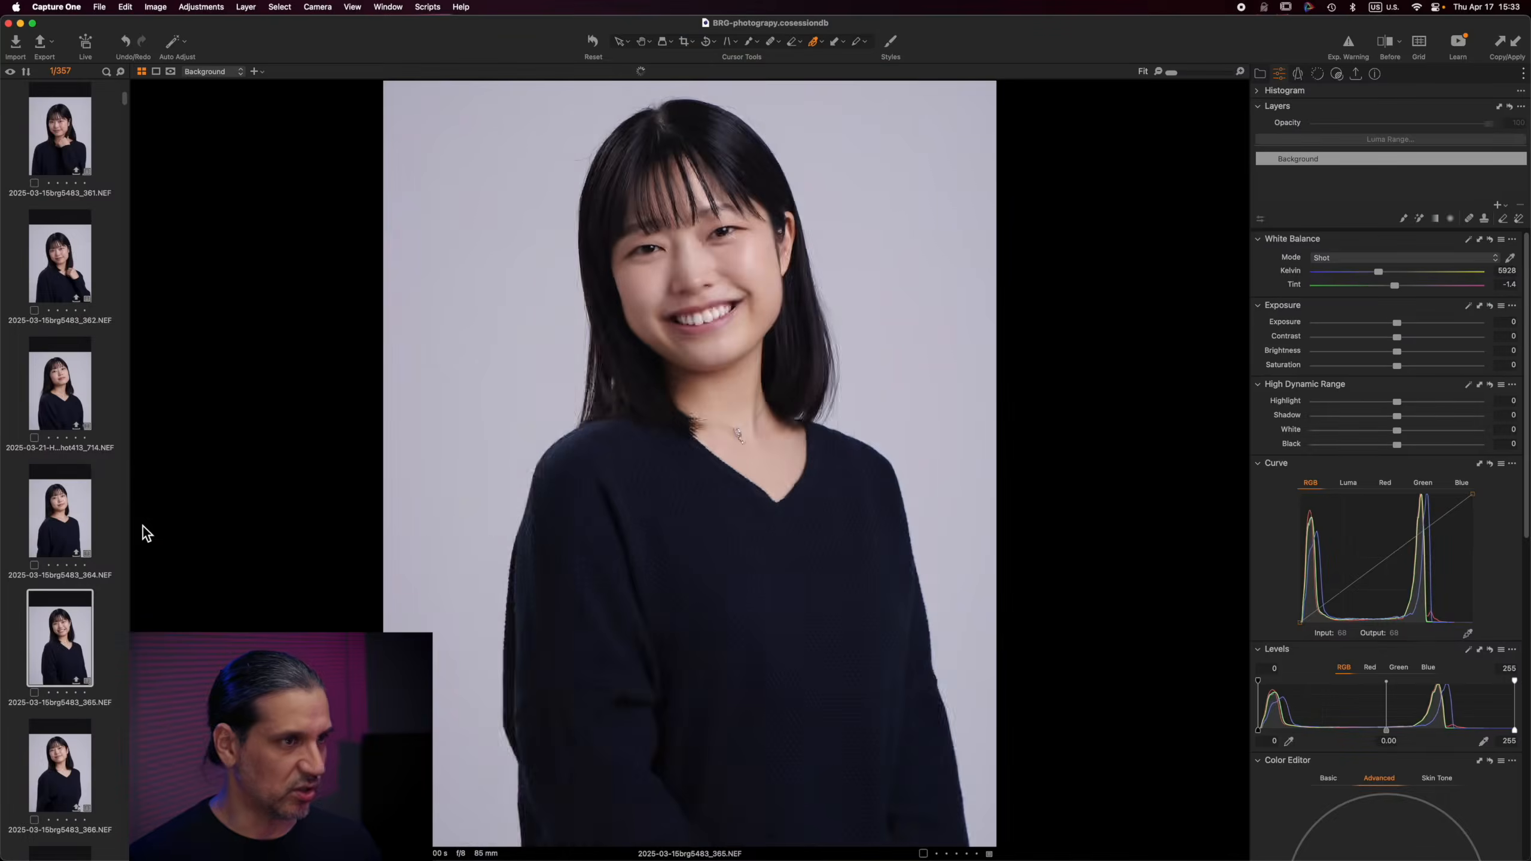
# Browse onward through the portraits, return to Headshot413_718 and delete it
pyautogui.press('Right')
pyautogui.press('Right')
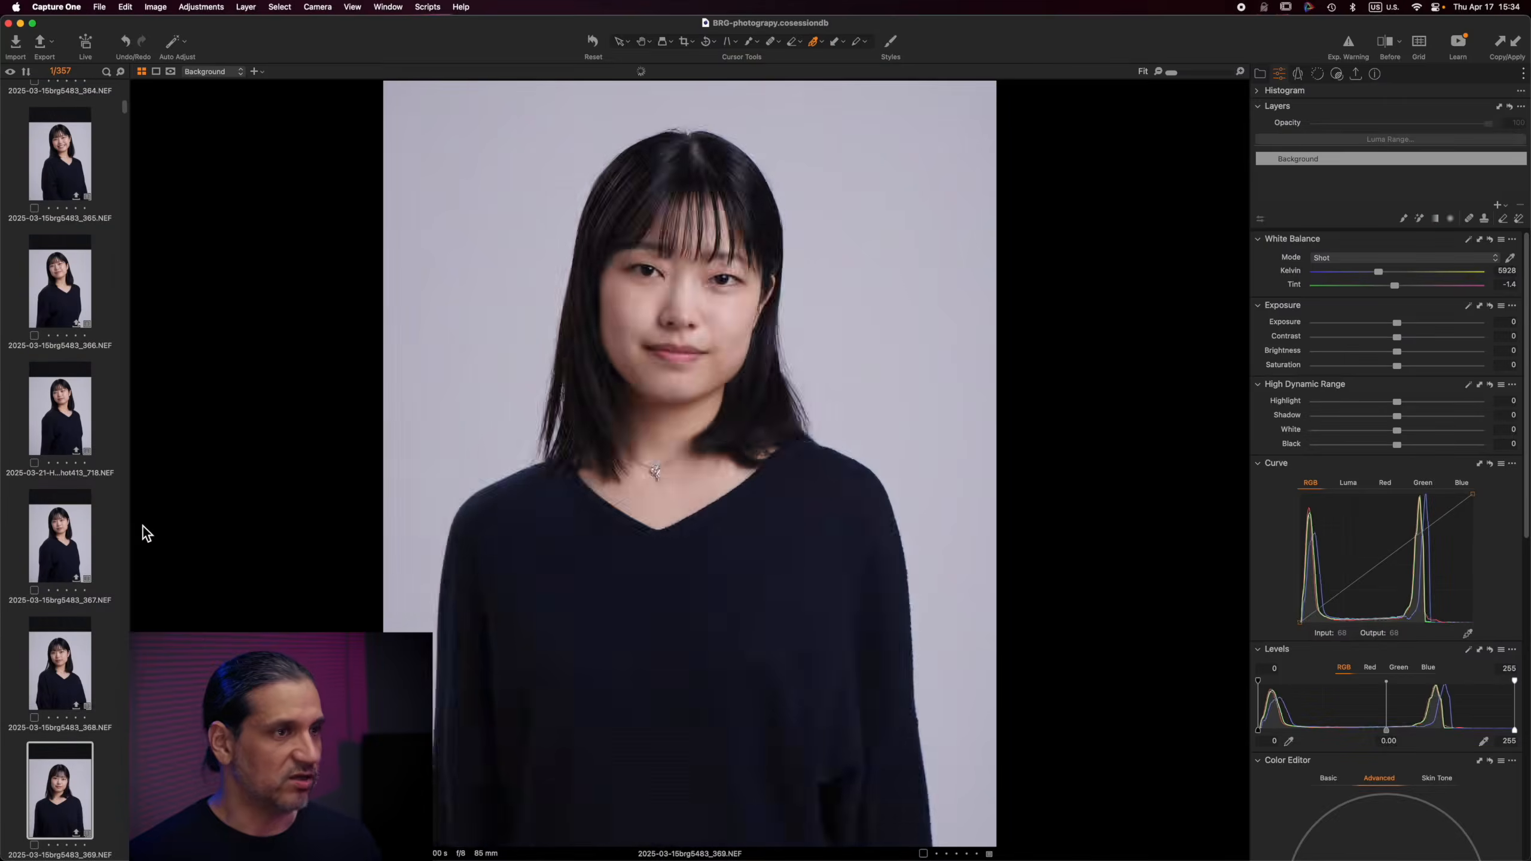
pyautogui.press('Left')
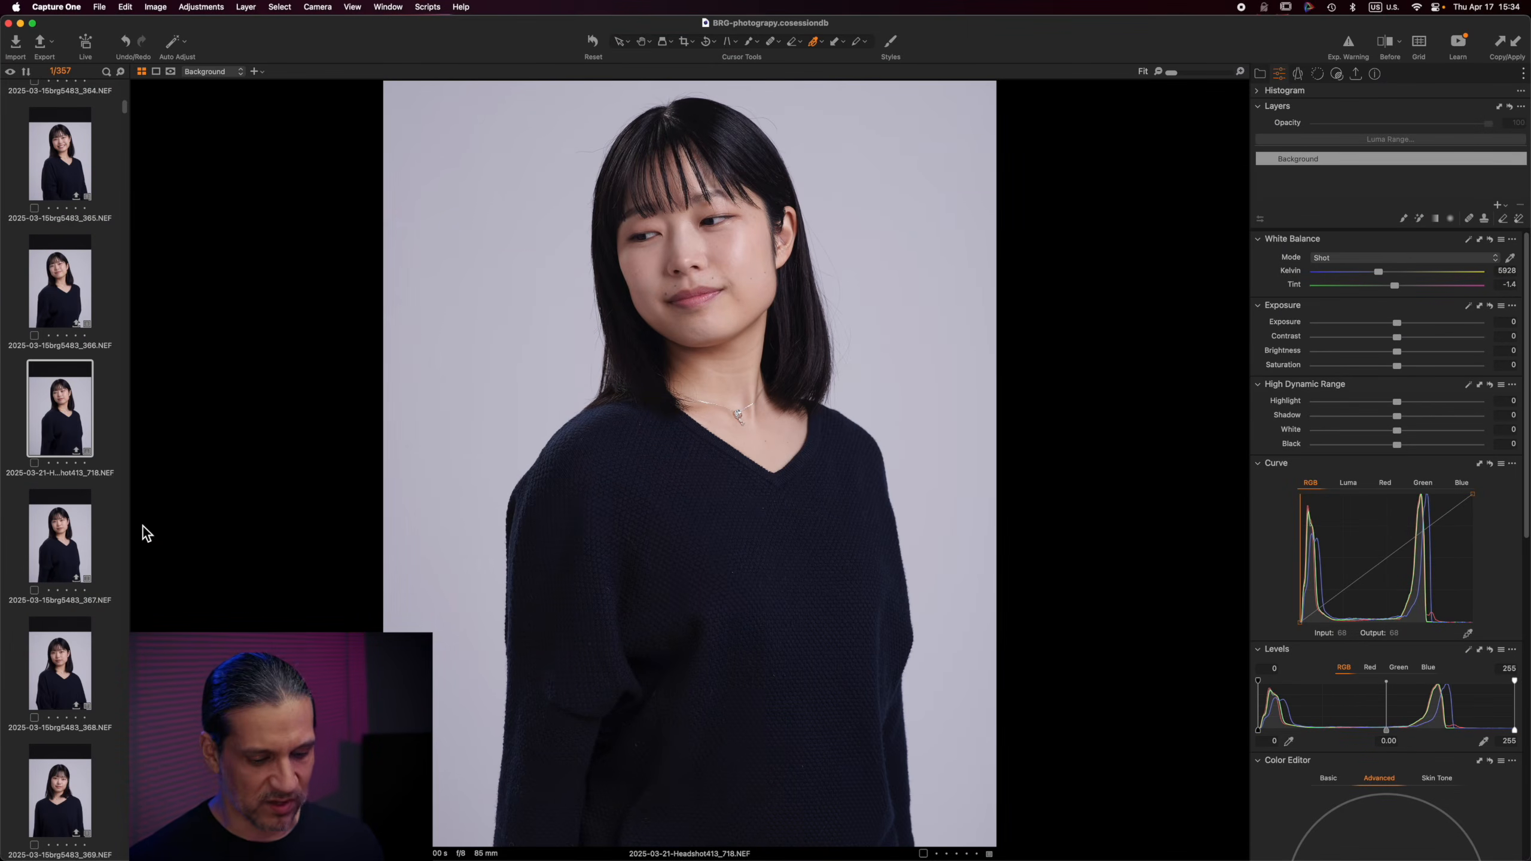
pyautogui.press('super+BackSpace')
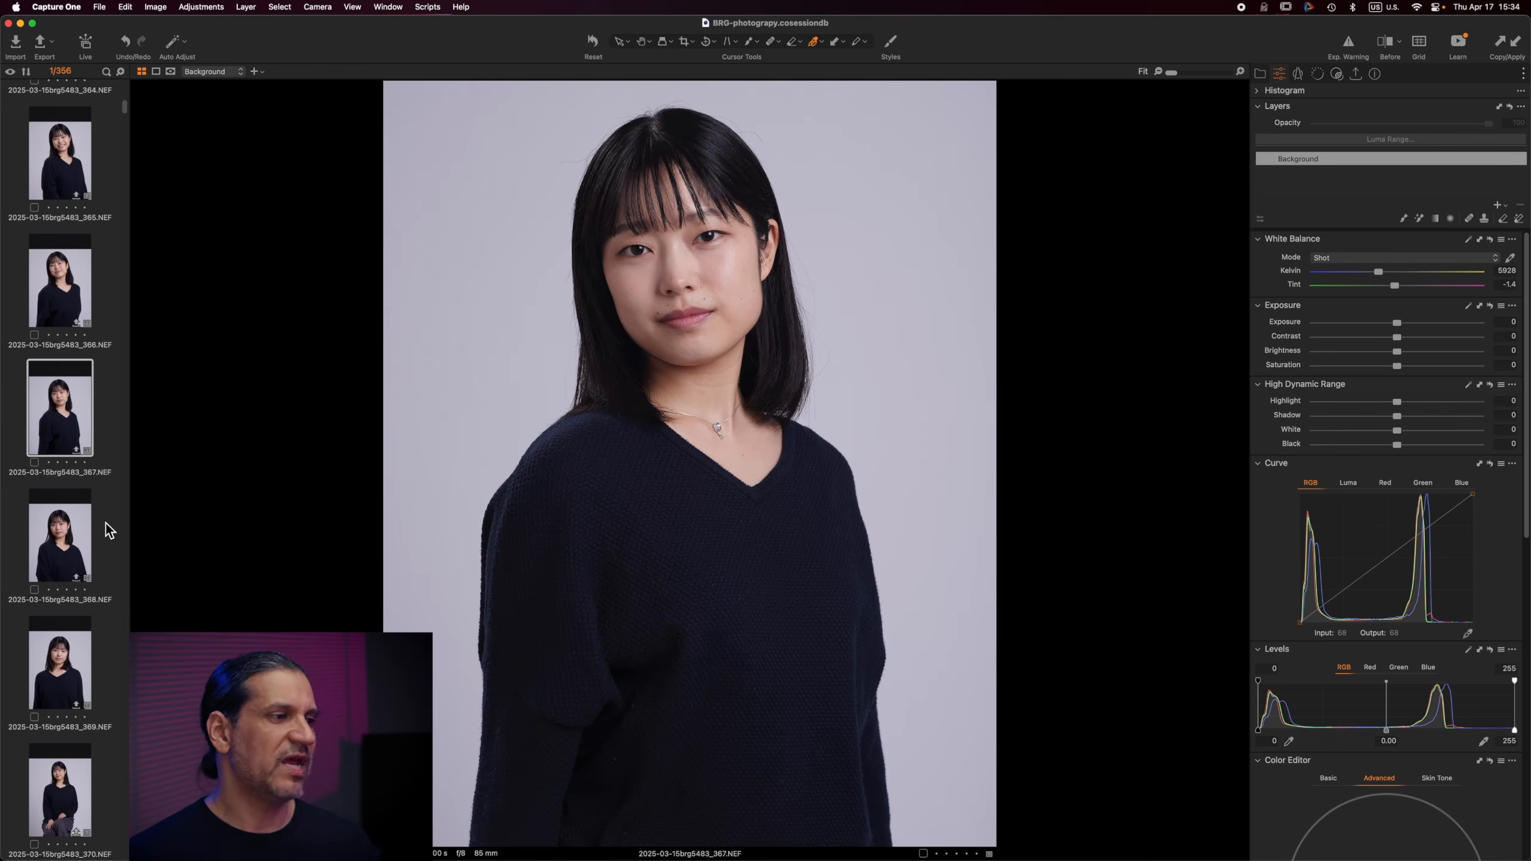
# Look through the remaining portraits, viewing the raised-arm shot brg5483_381 and returning to the earlier frames
pyautogui.scroll(-10, 105, 524)
pyautogui.scroll(-10, 105, 524)
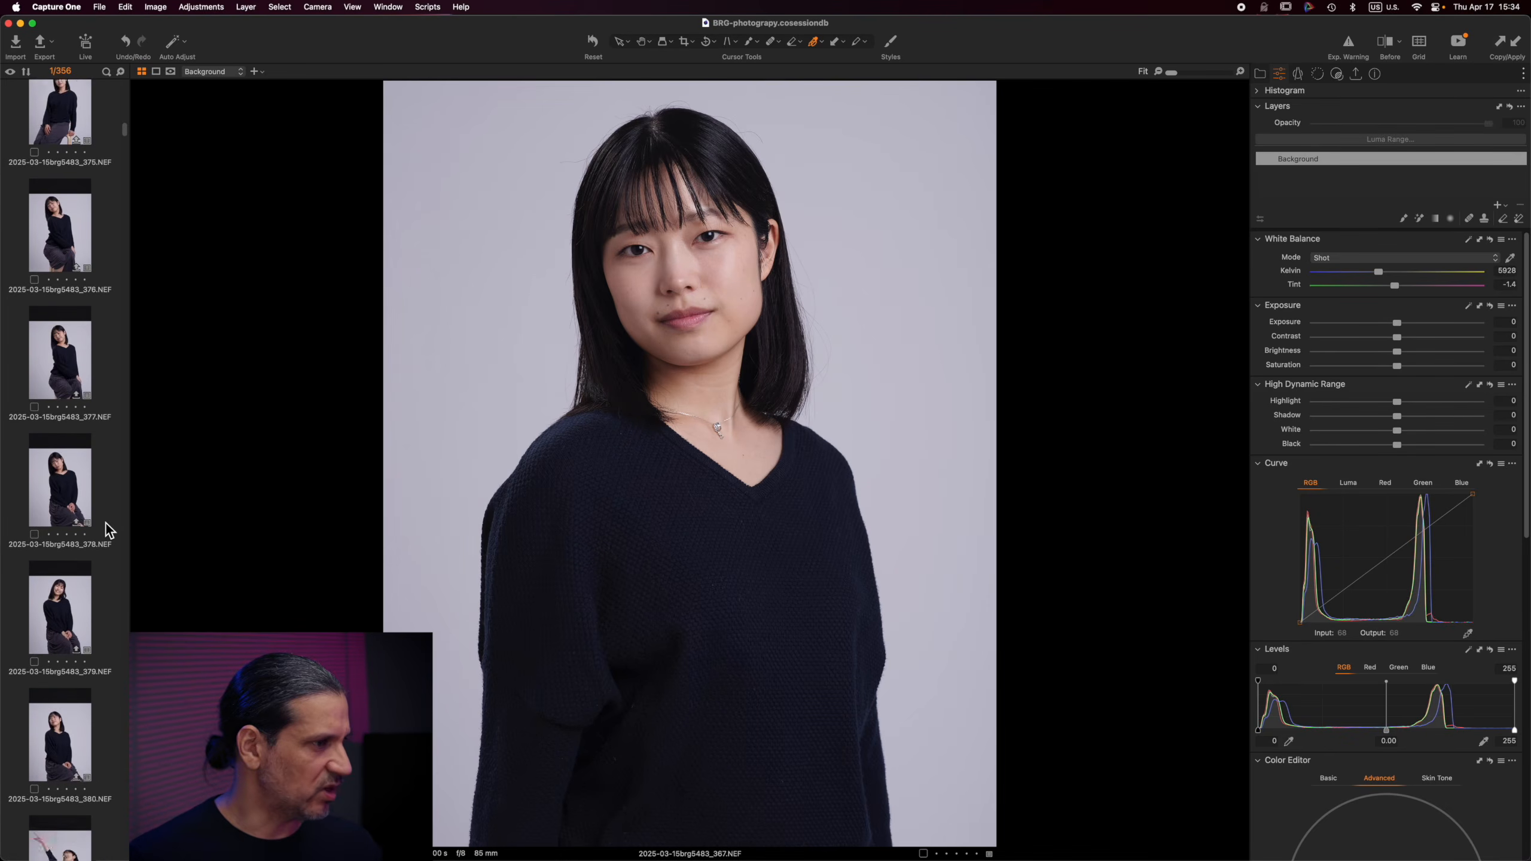
pyautogui.click(67, 456)
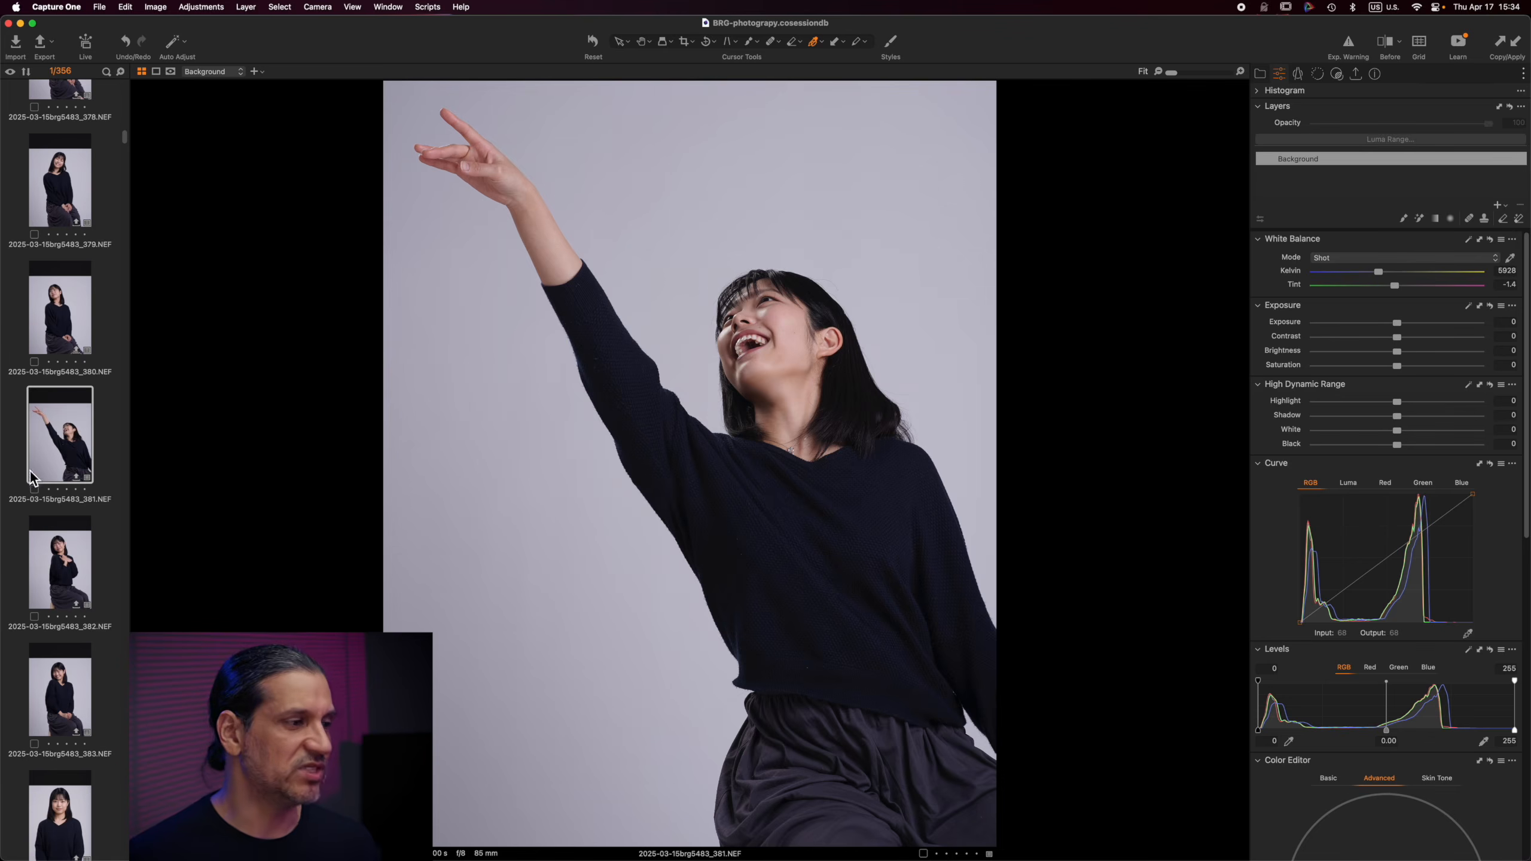
pyautogui.scroll(8, 65, 453)
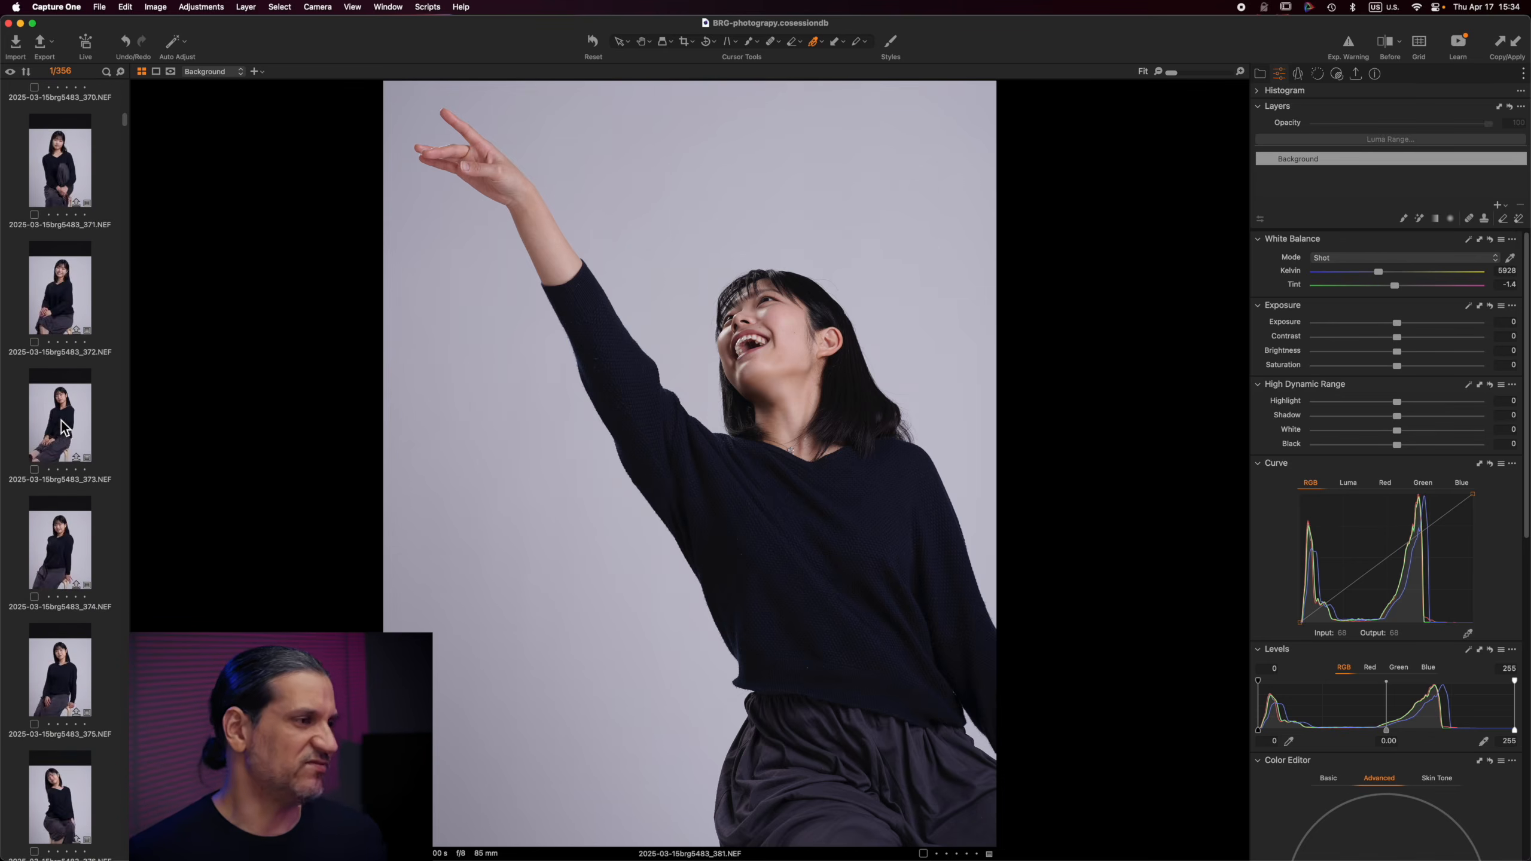
pyautogui.scroll(9, 61, 421)
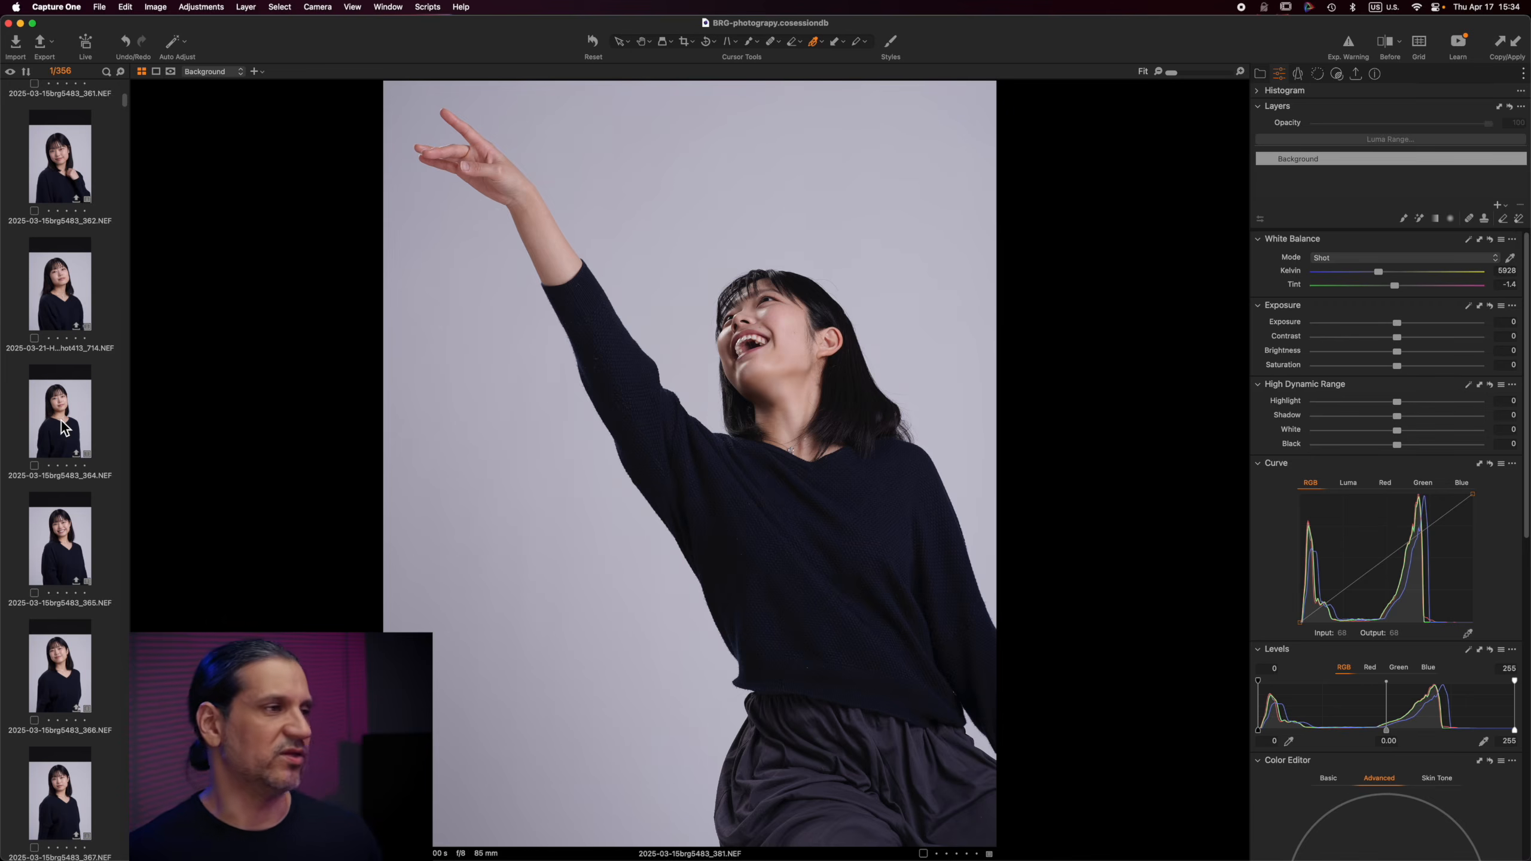
pyautogui.scroll(-8, 63, 427)
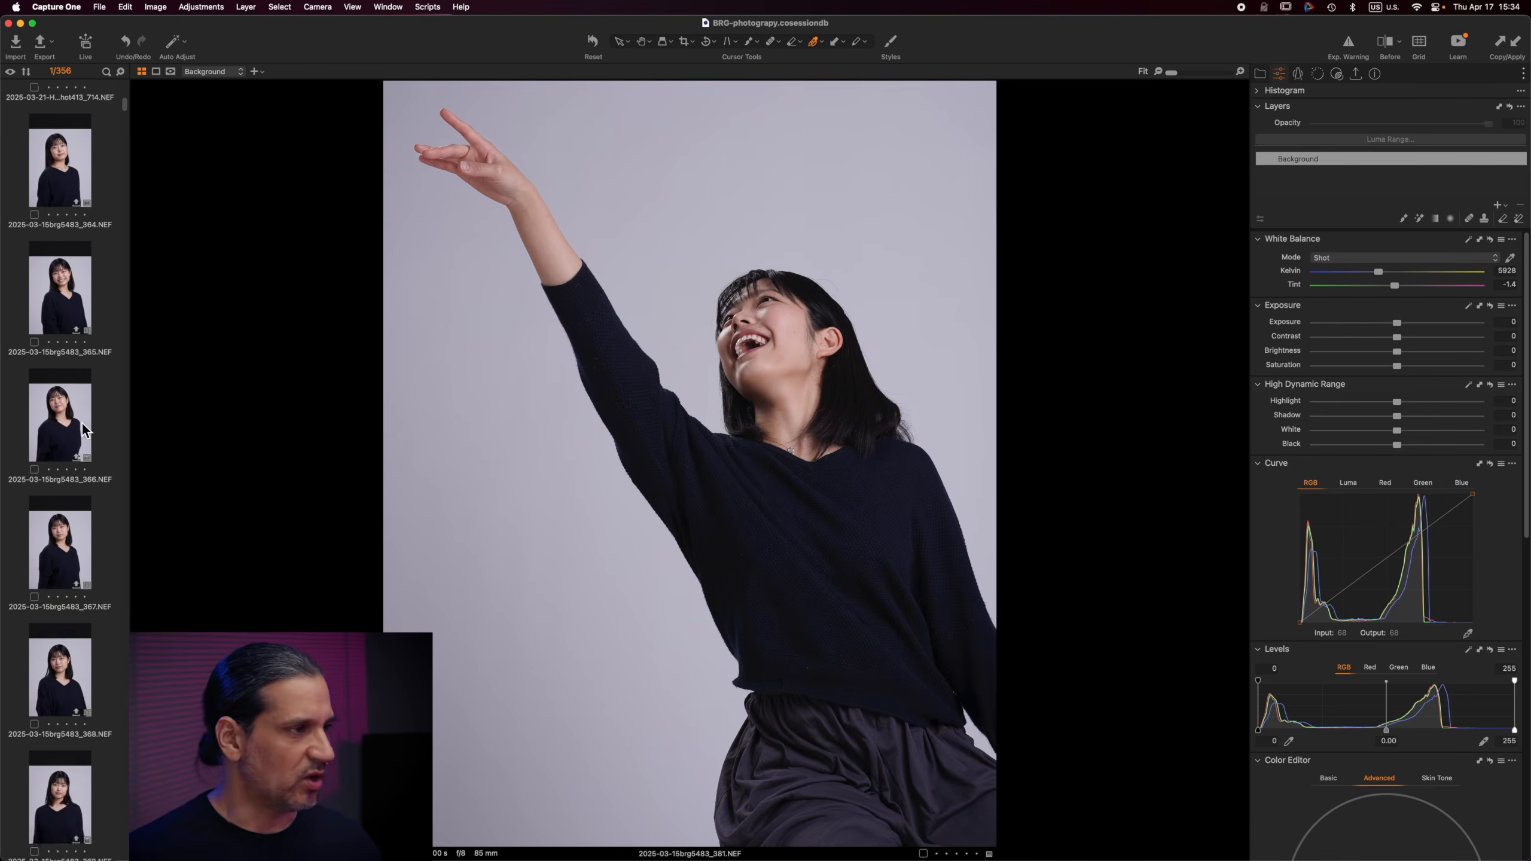
pyautogui.scroll(-4, 82, 421)
pyautogui.scroll(4, 57, 364)
pyautogui.scroll(3, 57, 364)
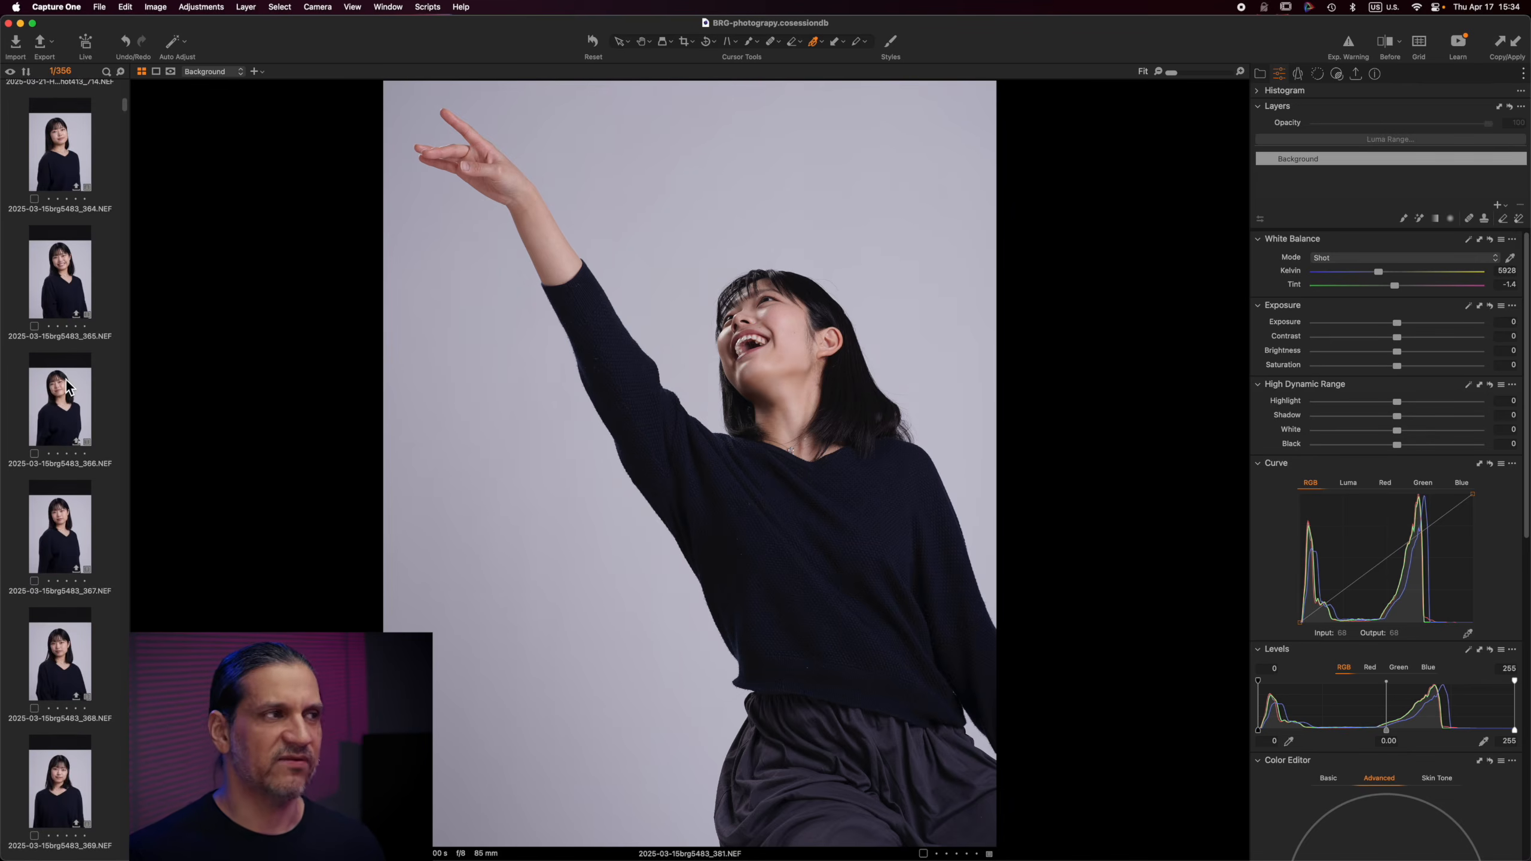
pyautogui.scroll(5, 66, 388)
pyautogui.scroll(5, 65, 386)
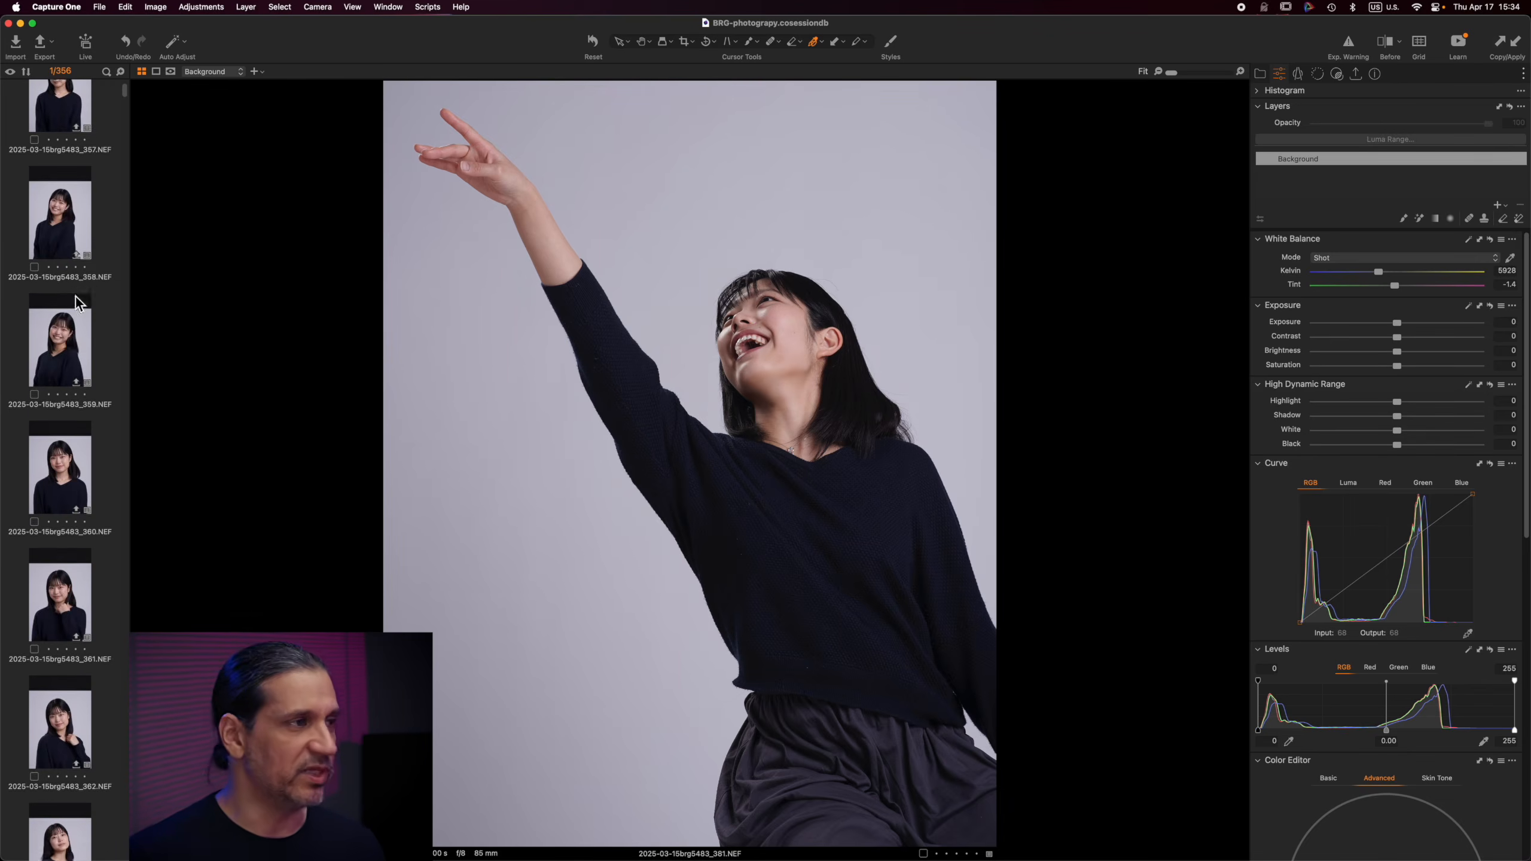
# Rate the favourite portraits brg5483_358, brg5483_361 and Headshot413_714 one star while stepping through the series
pyautogui.click(60, 249)
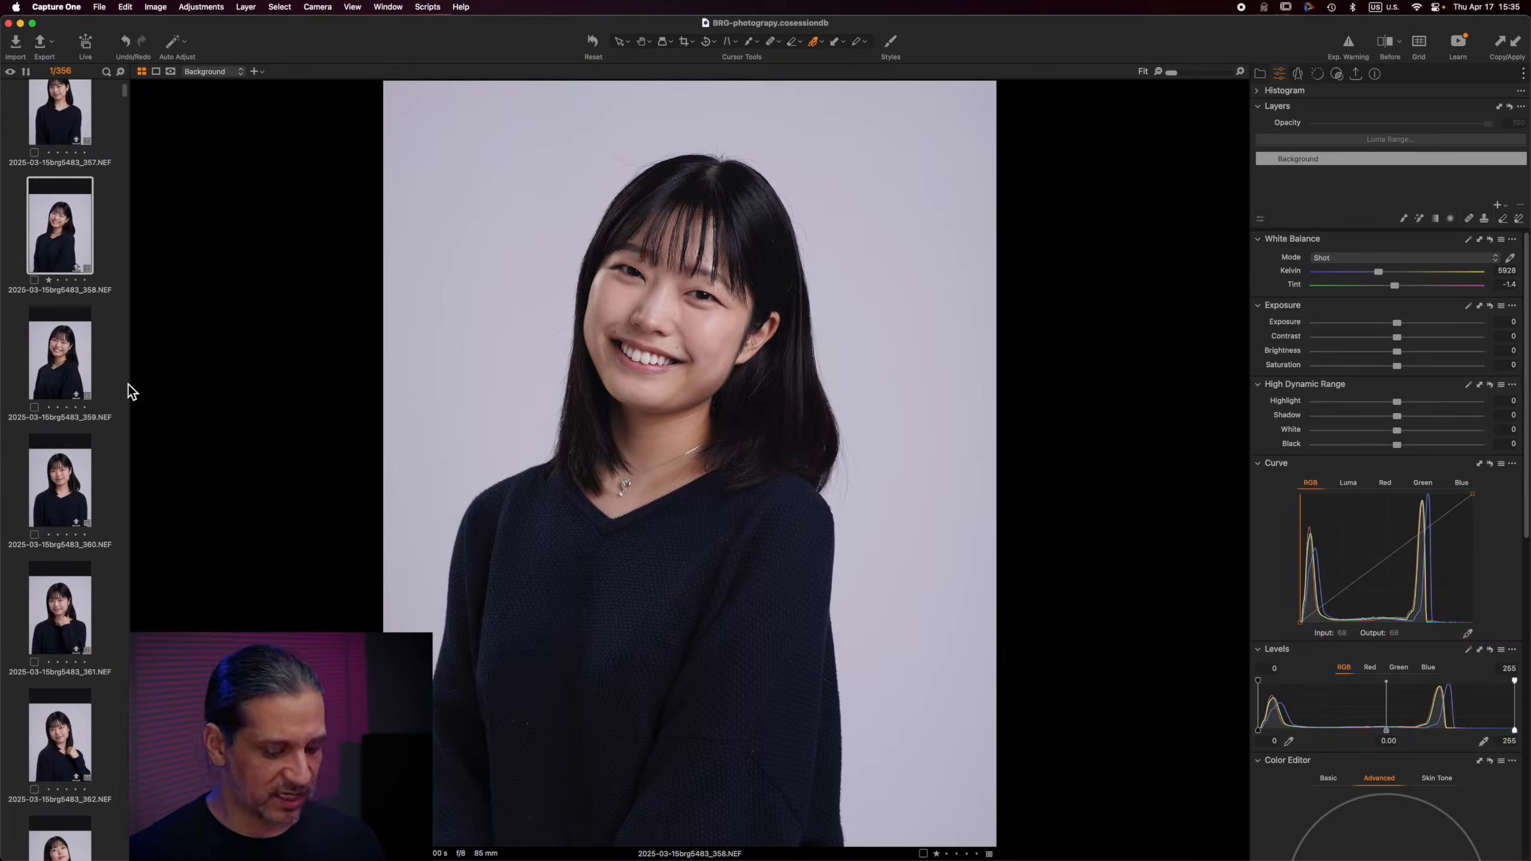
pyautogui.press('Down')
pyautogui.press('Down')
pyautogui.press('Down')
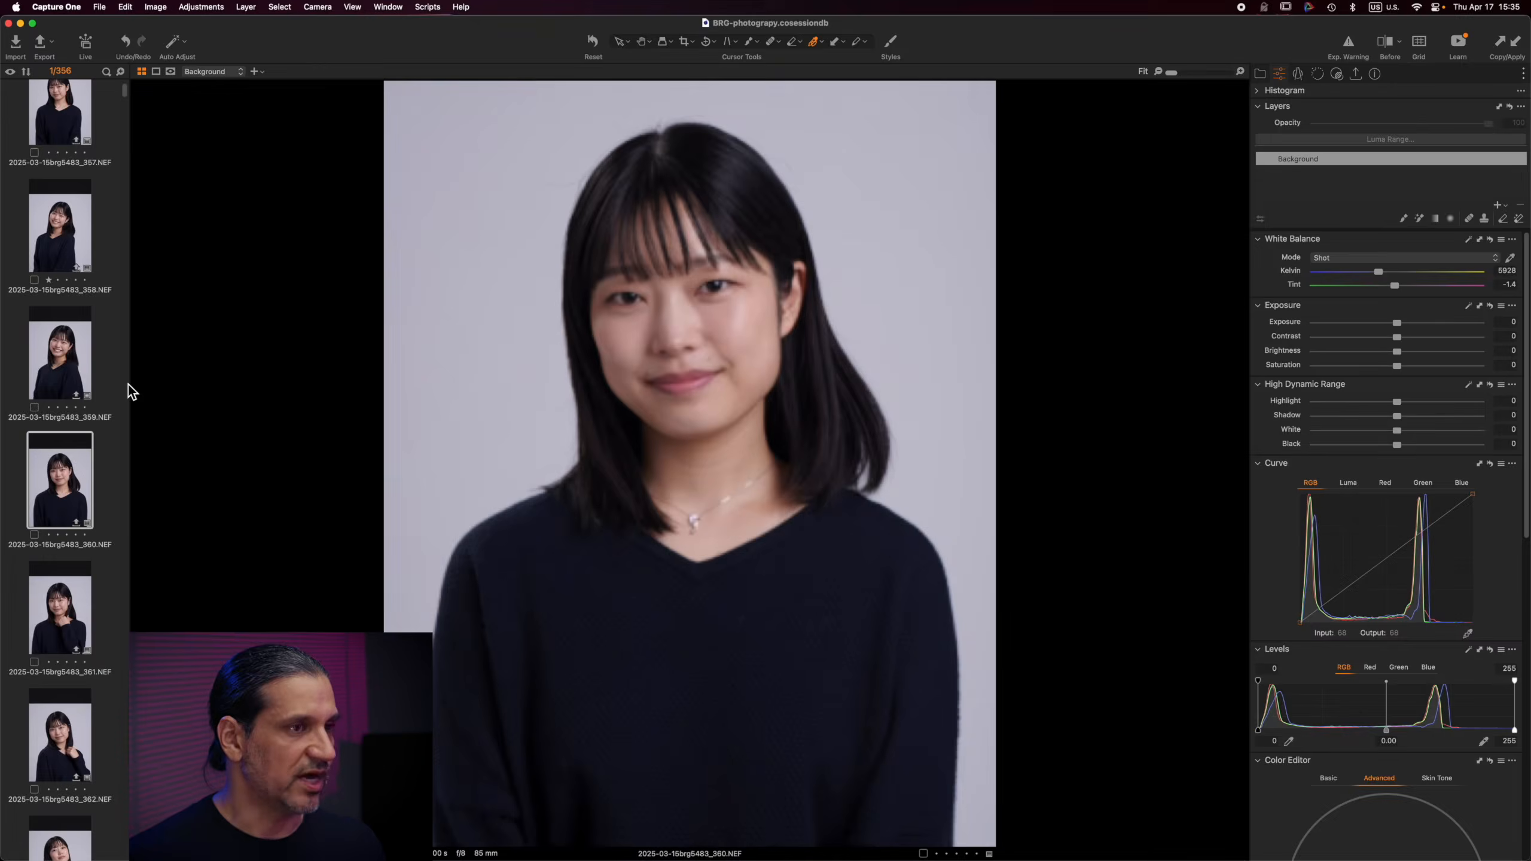
pyautogui.press('1')
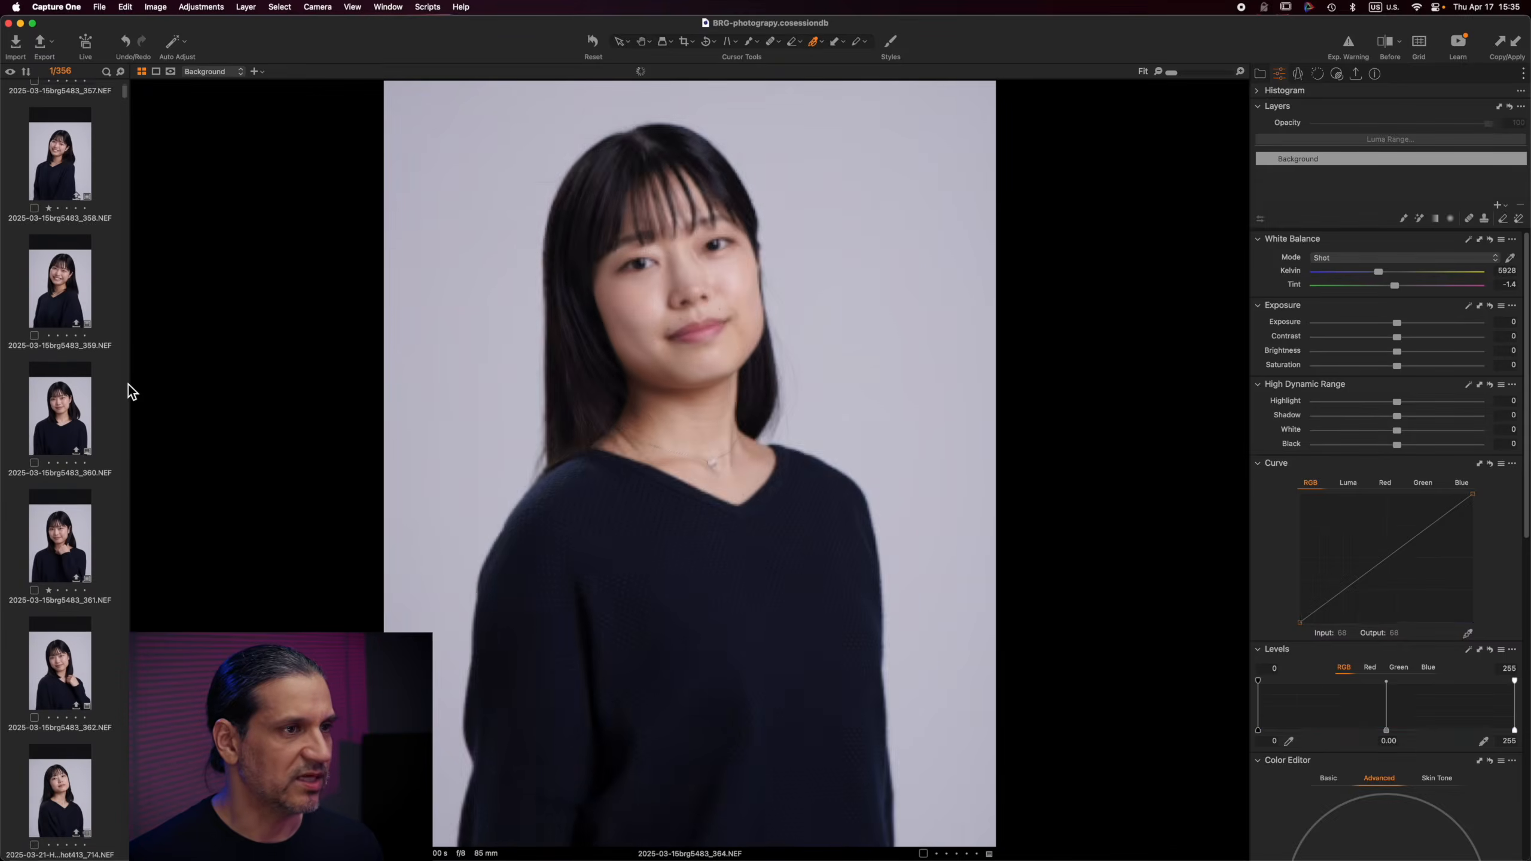
pyautogui.press('Up')
pyautogui.press('Up')
pyautogui.press('Up')
pyautogui.press('Up')
pyautogui.press('Up')
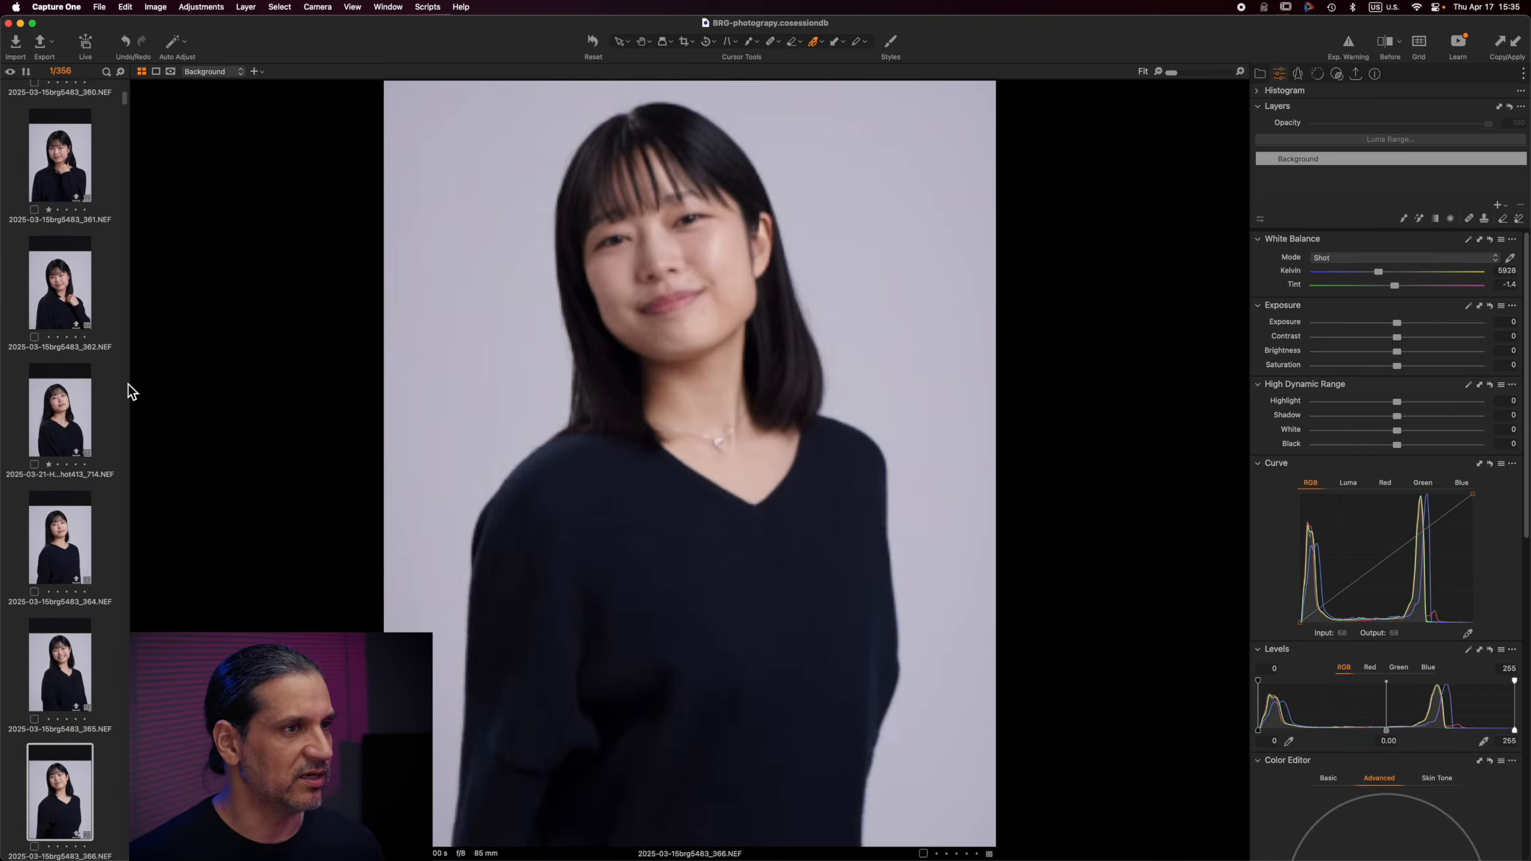
# Filter the photos to one-star ratings, compare the three dark-sweater portraits side by side and rate Headshot413_714 two stars
pyautogui.click(1264, 75)
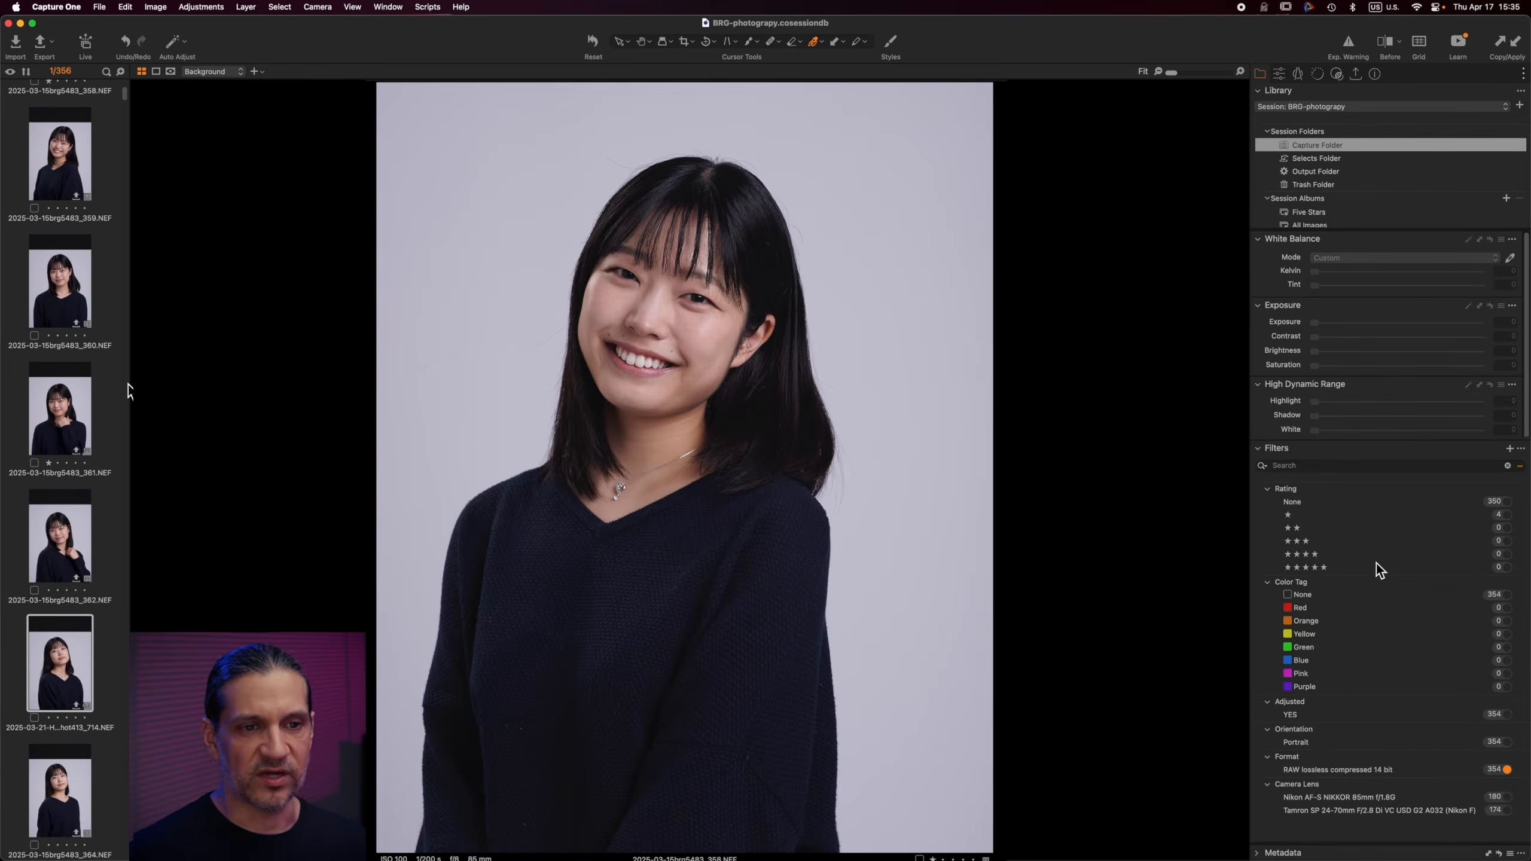
pyautogui.click(1507, 515)
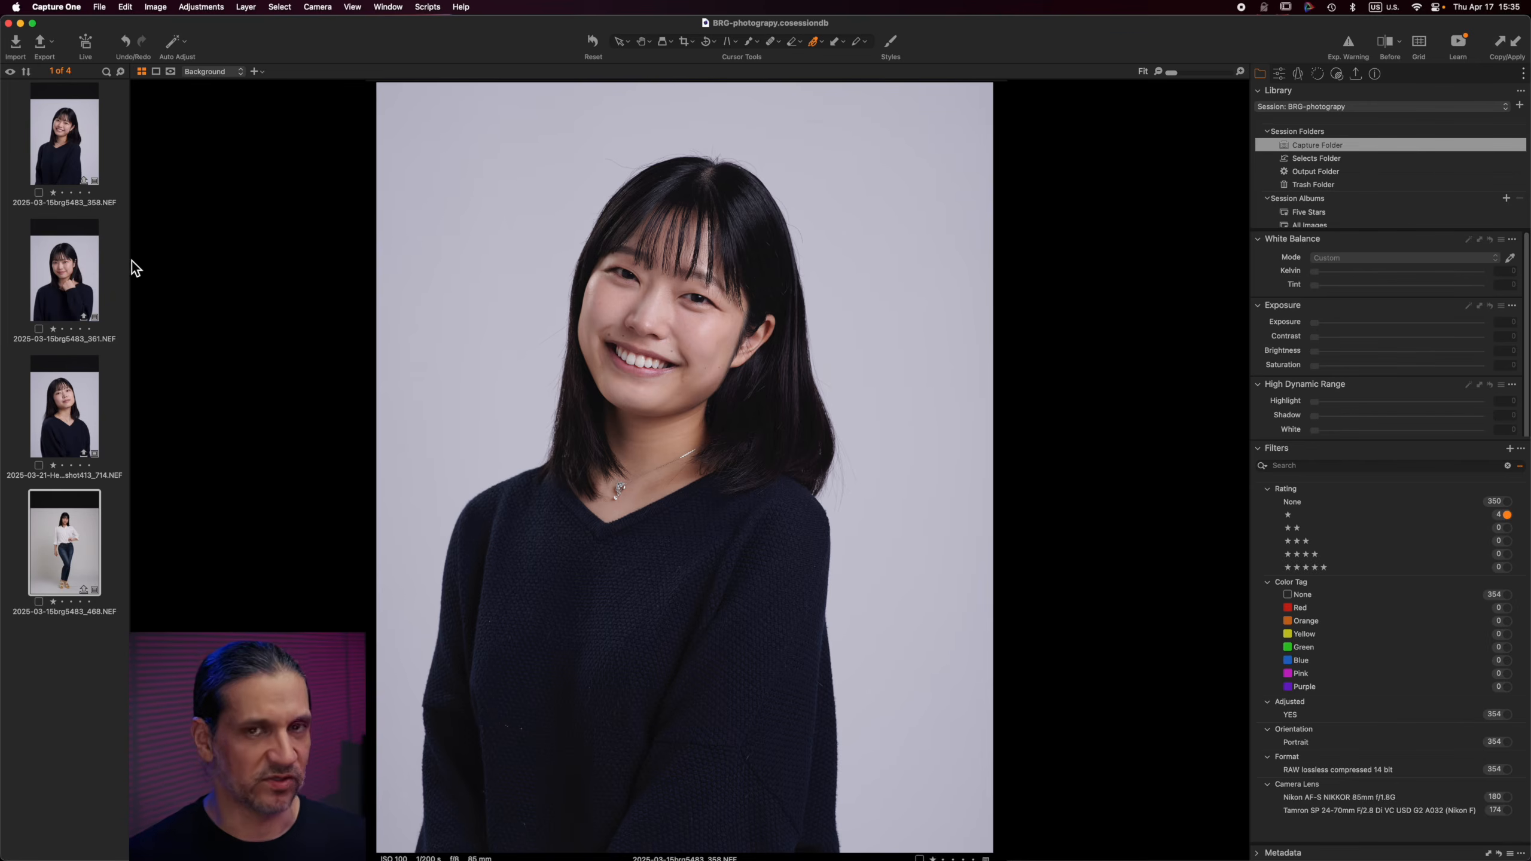
pyautogui.click(77, 153)
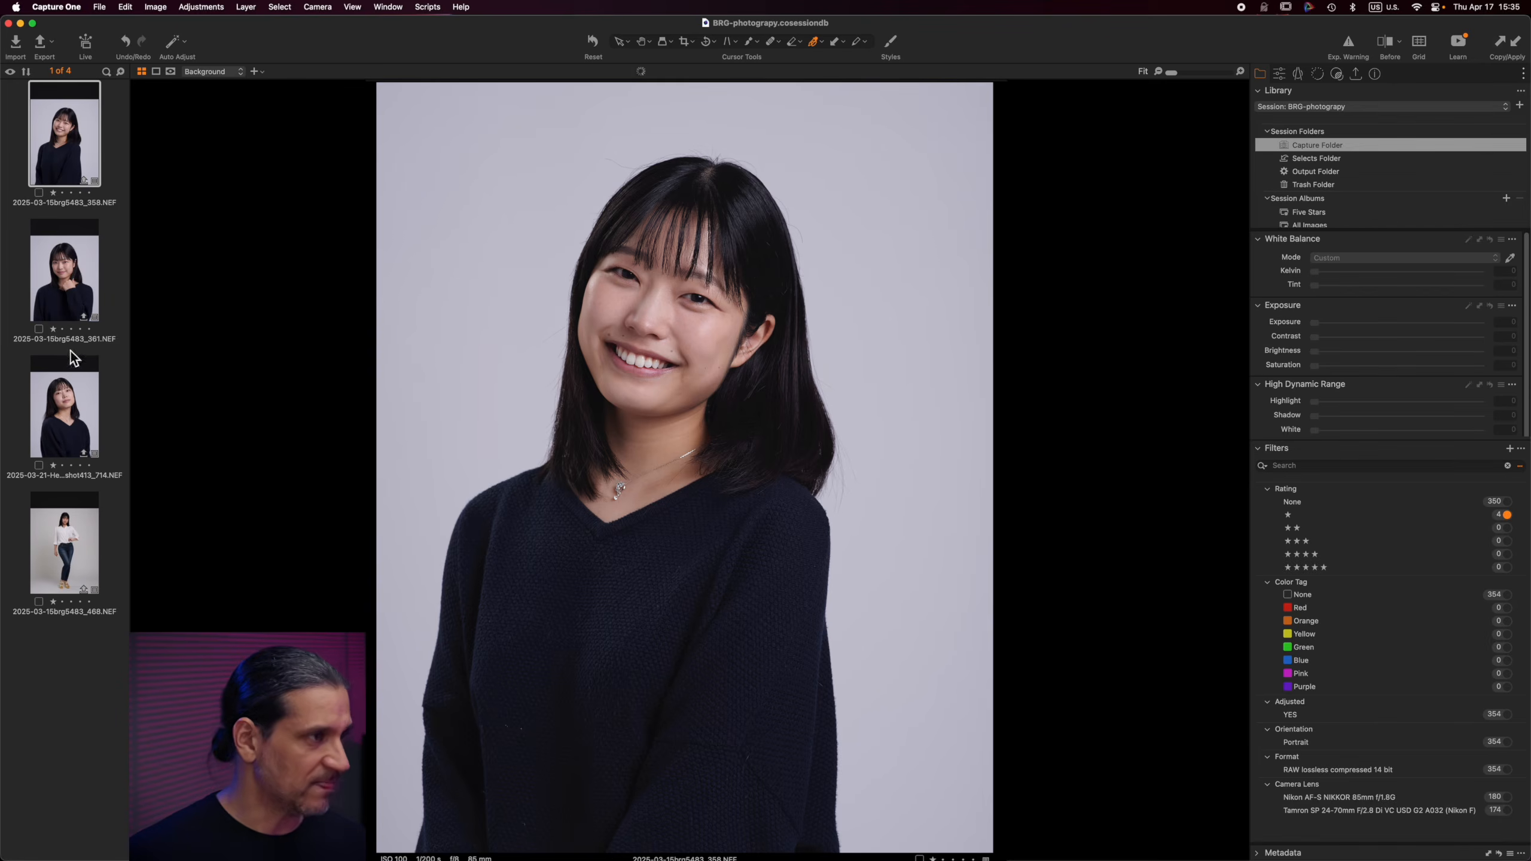
pyautogui.keyDown('shift'); pyautogui.click(65, 394); pyautogui.keyUp('shift')
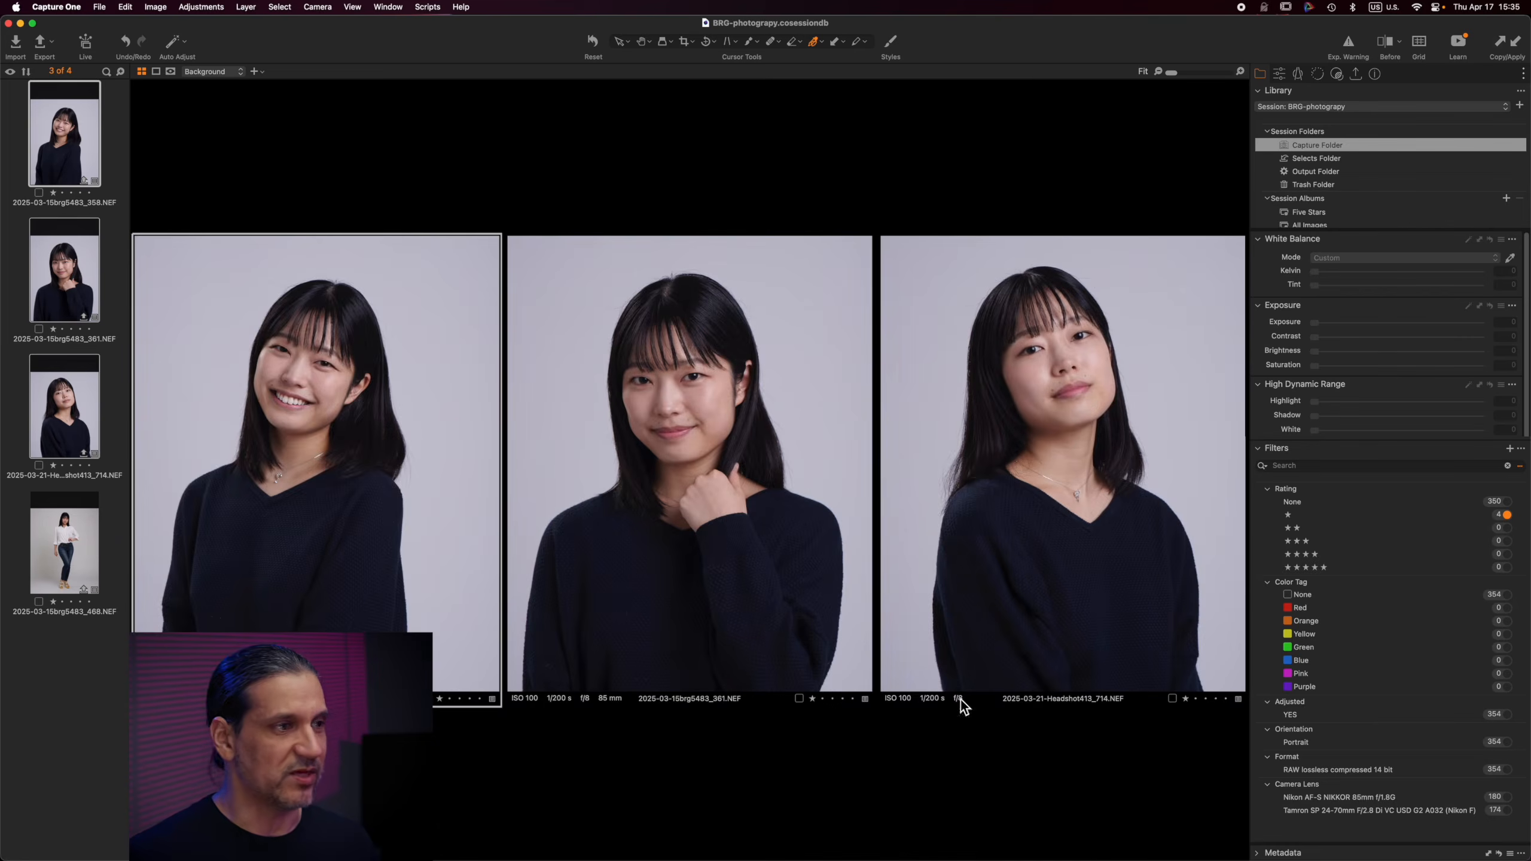
pyautogui.click(1197, 700)
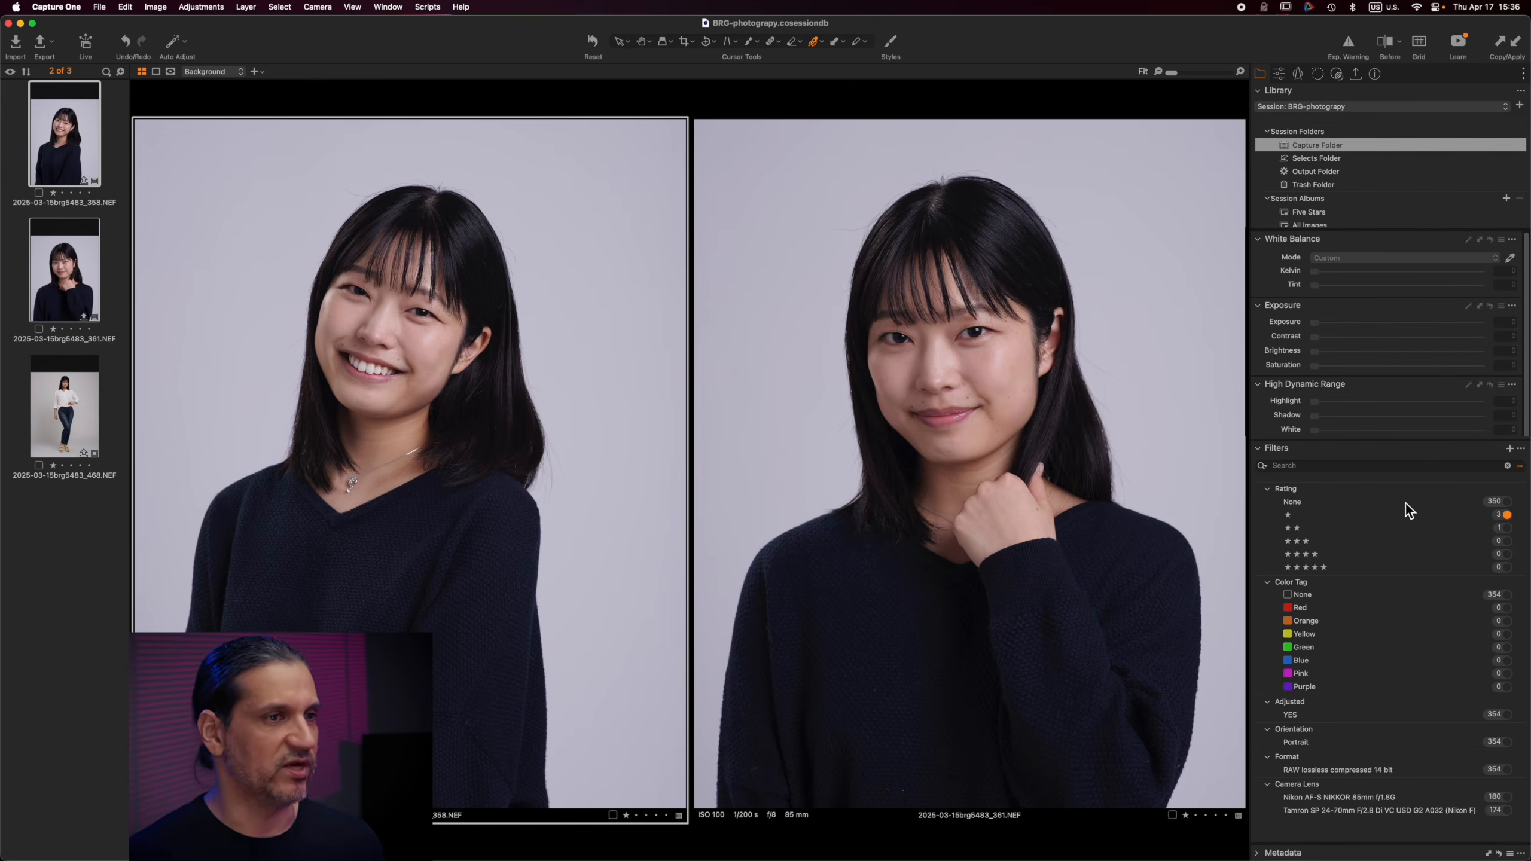
# Filter the session to unrated photos and browse the portraits from brg5483_356 to brg5483_365
pyautogui.click(1507, 501)
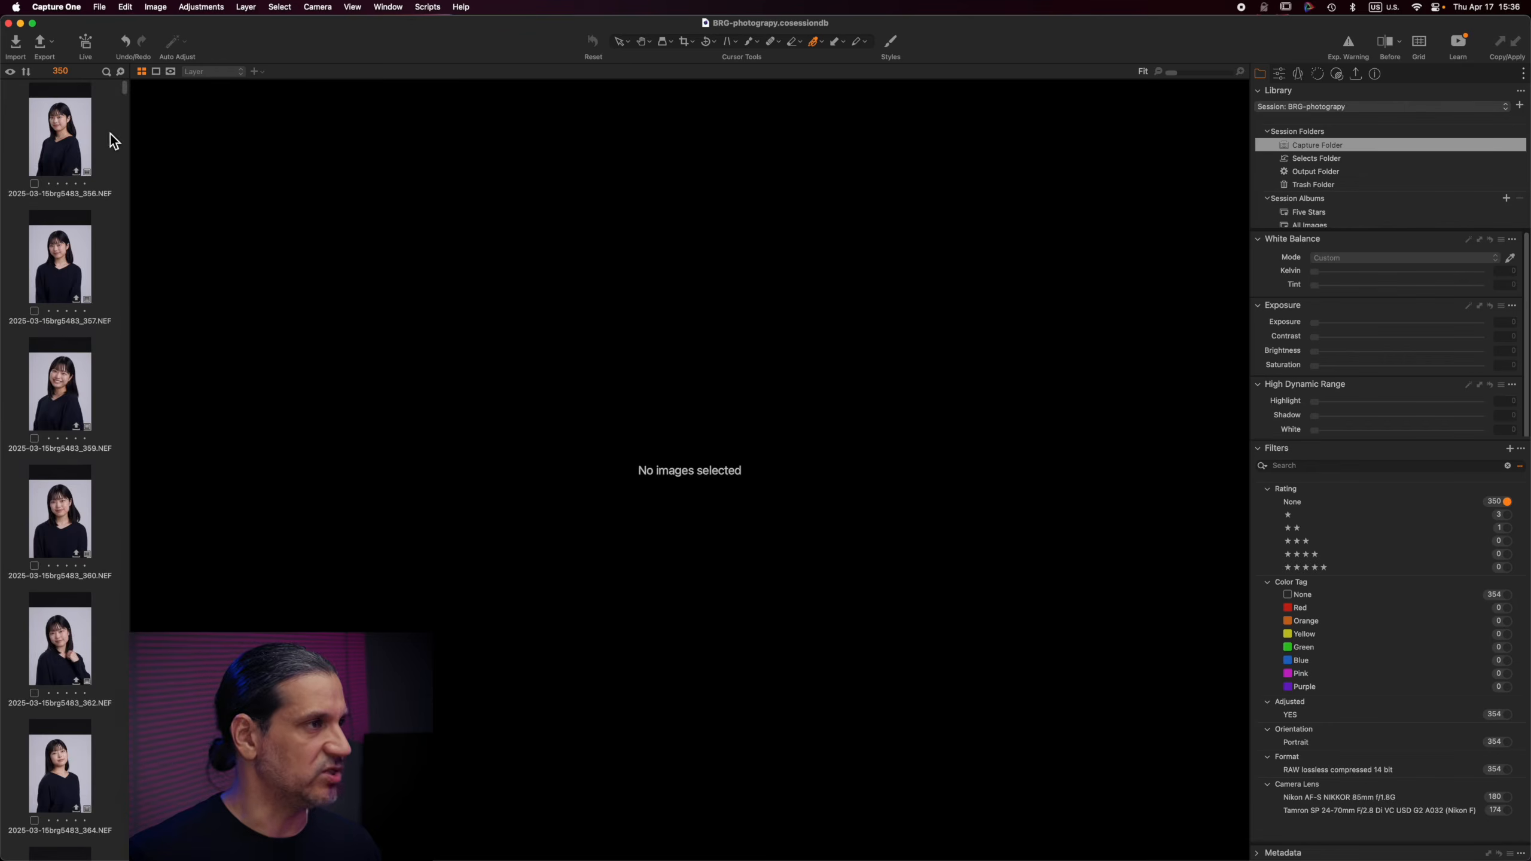
pyautogui.click(76, 136)
pyautogui.press('Down')
pyautogui.press('Down')
pyautogui.press('Down')
pyautogui.press('Down')
pyautogui.press('Down')
pyautogui.press('Down')
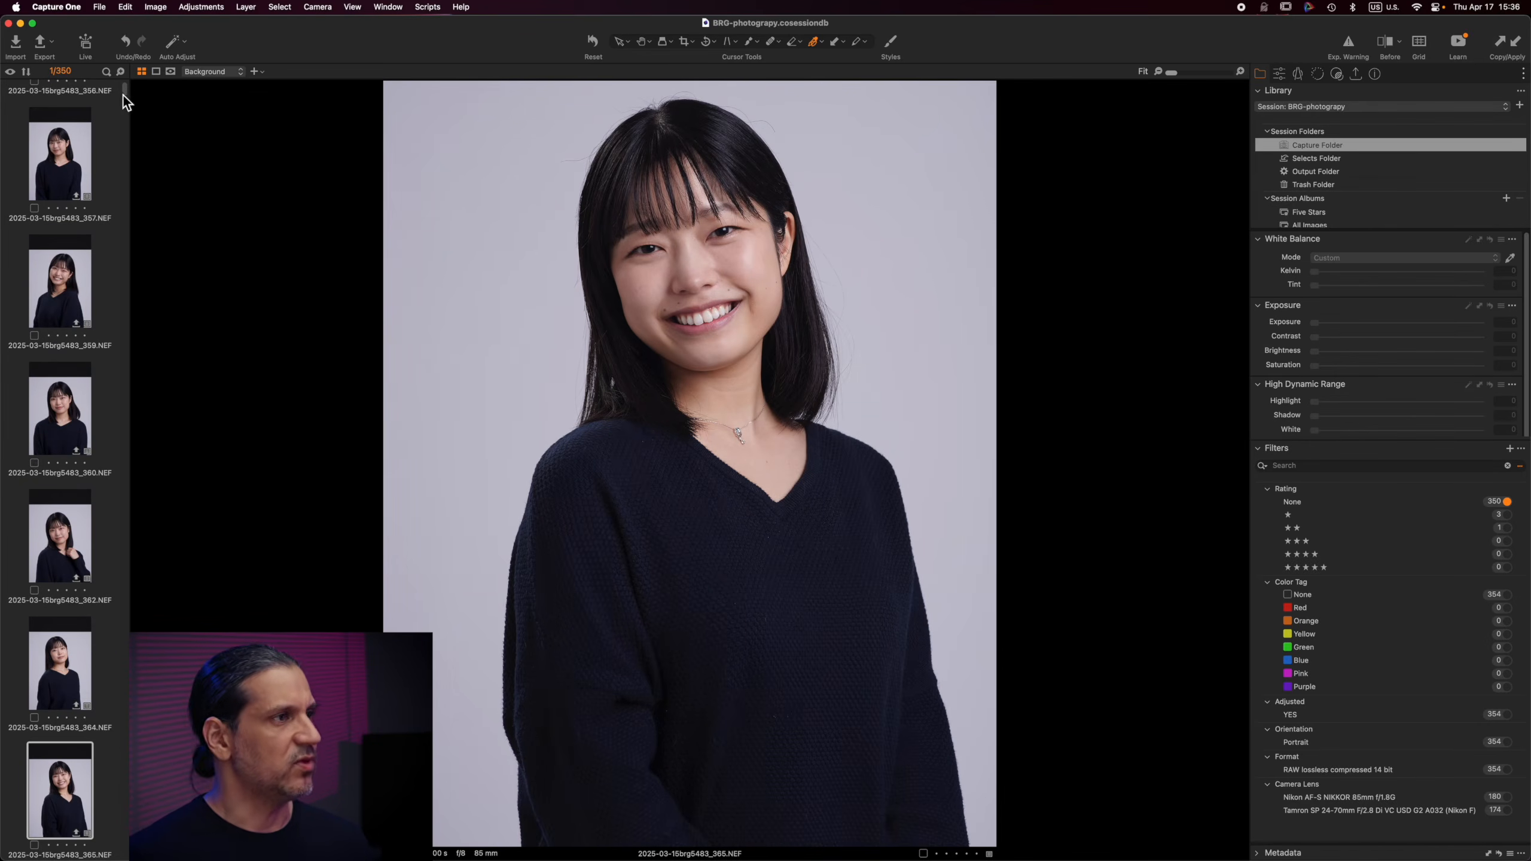
pyautogui.moveTo(124, 95); pyautogui.dragTo(126, 85)
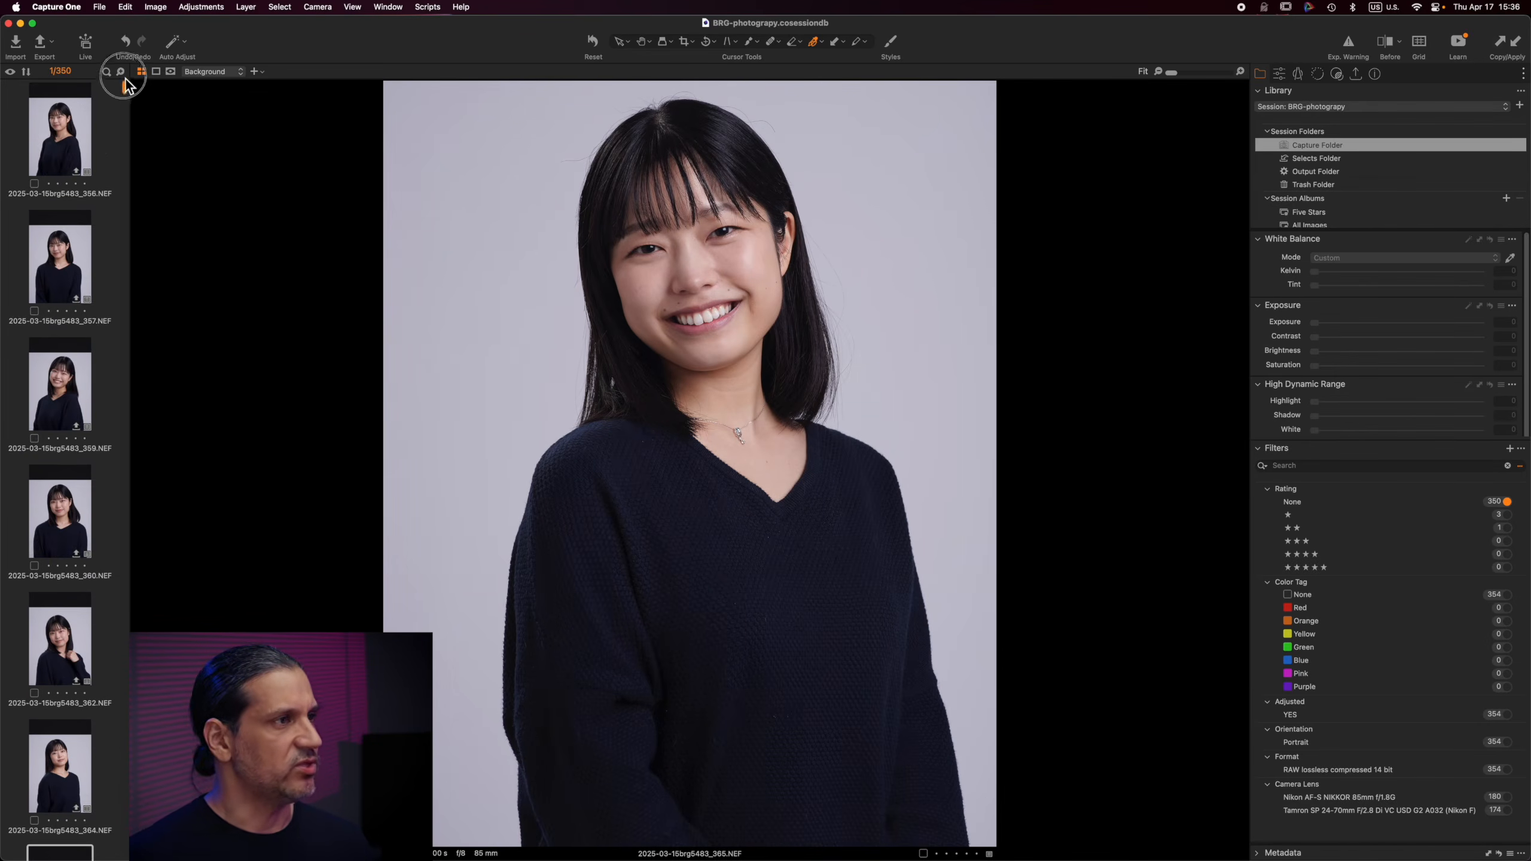
# Batch rename all unrated photos with the job name "actor headshots" and a reset 3 digit counter, and check the file names
pyautogui.click(69, 136)
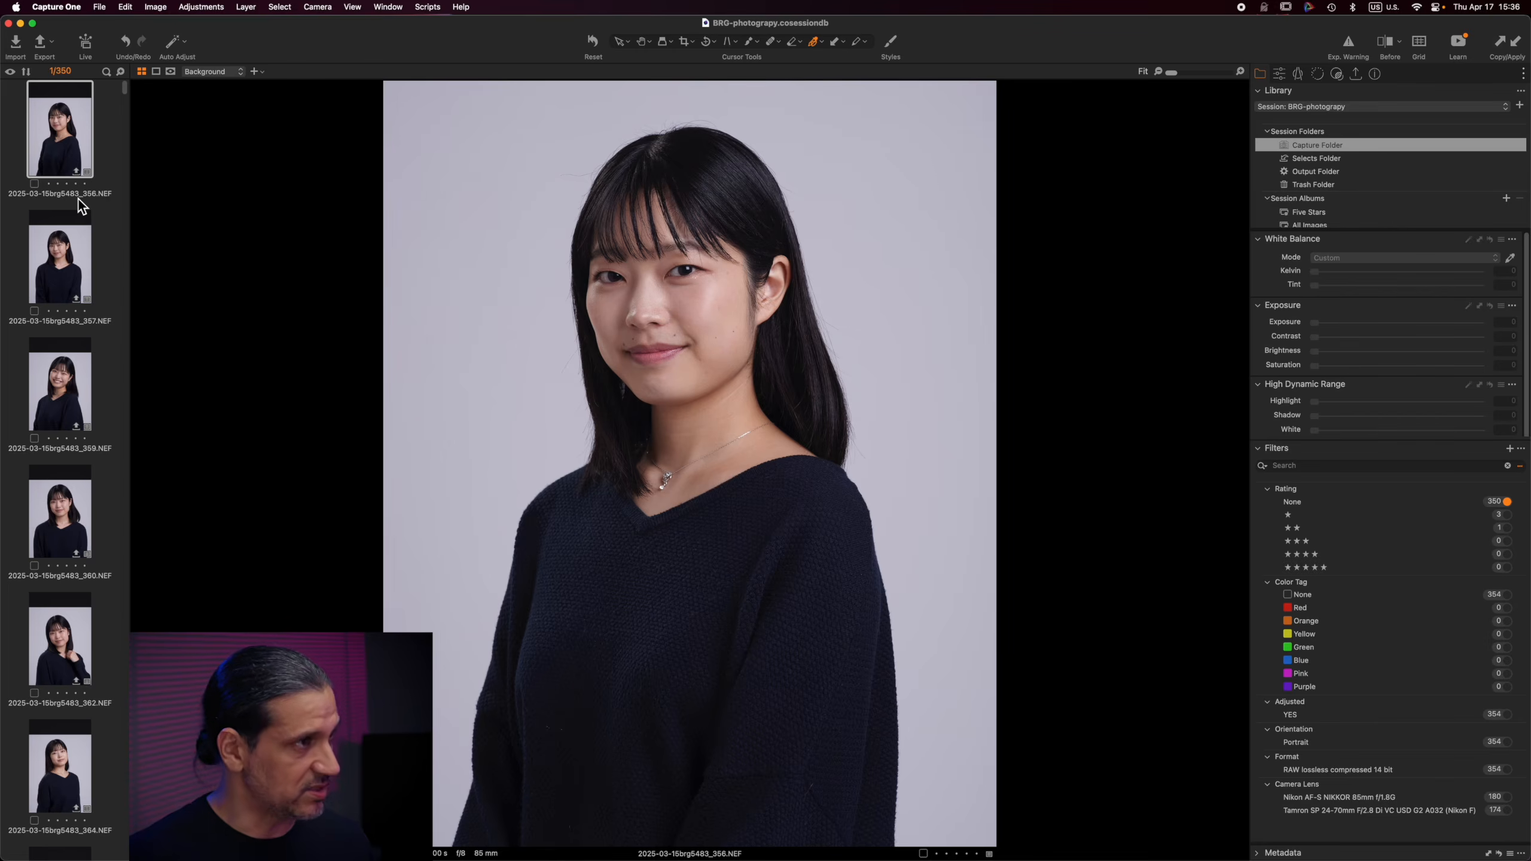
pyautogui.press('super+a')
pyautogui.rightClick(64, 141)
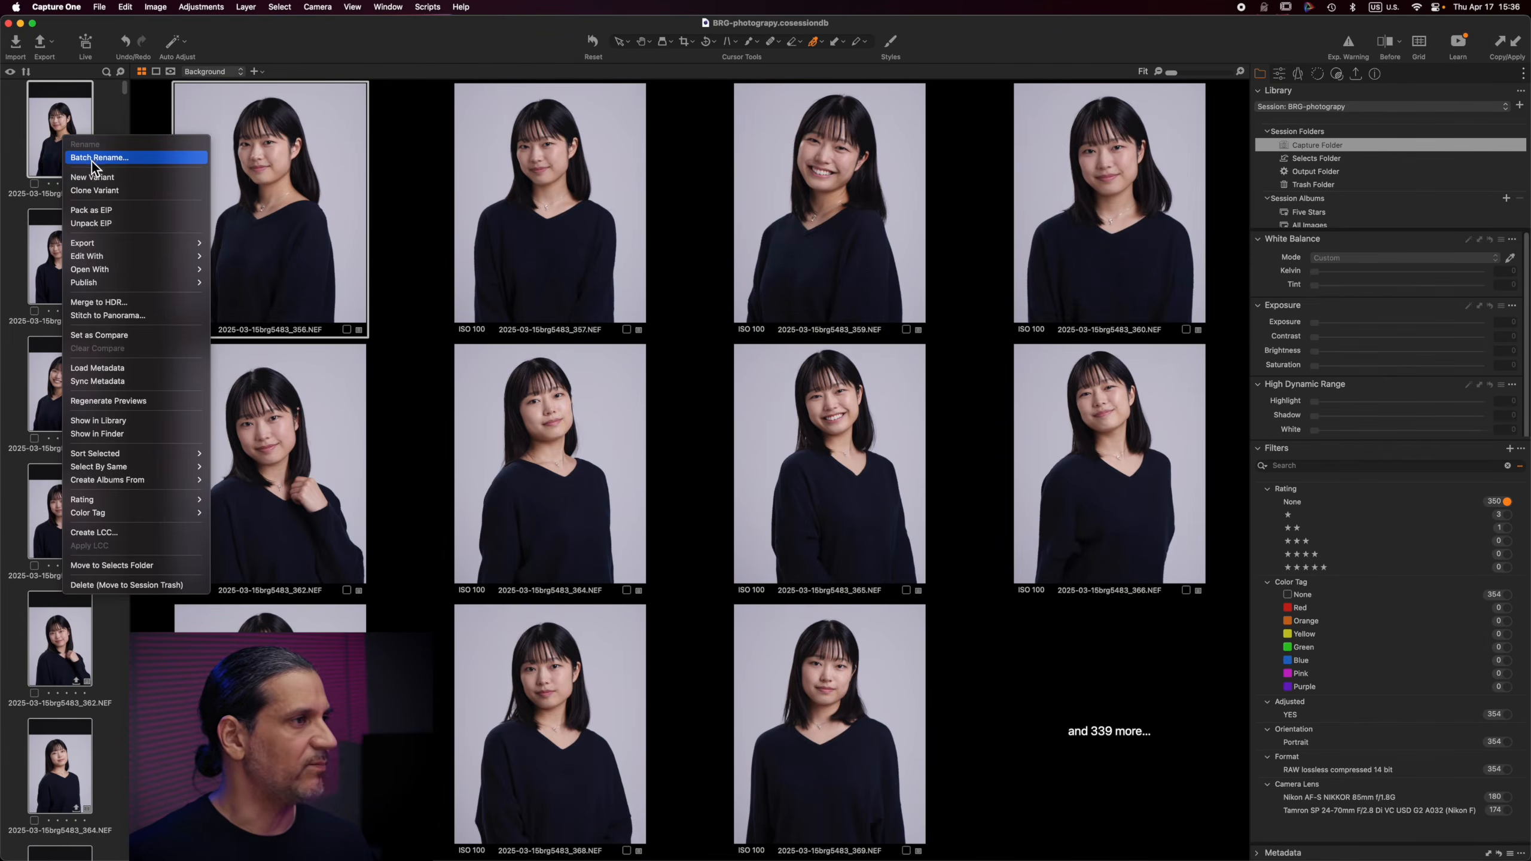
pyautogui.click(91, 158)
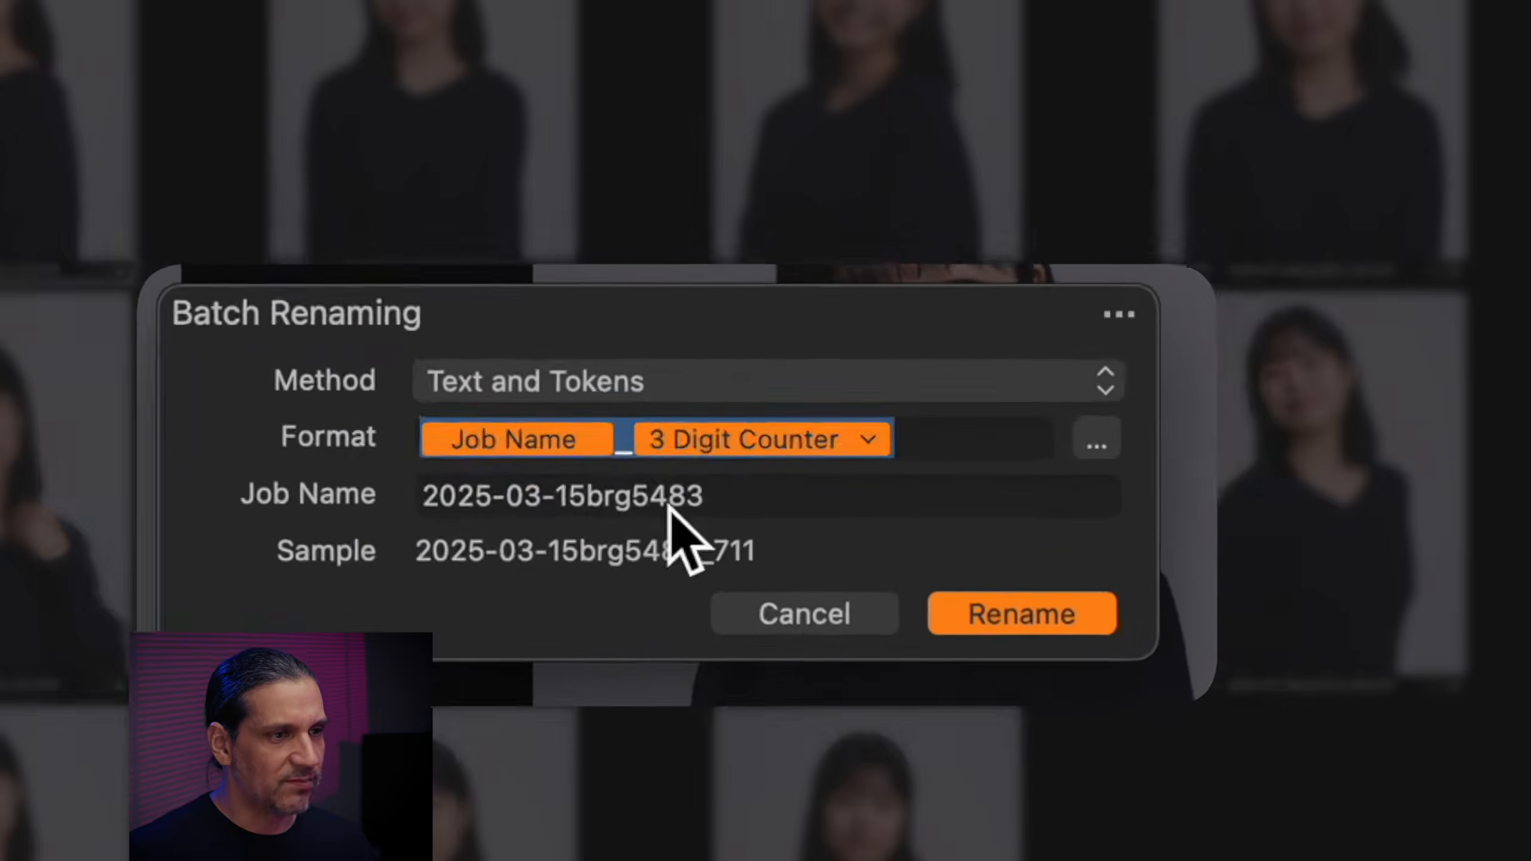
pyautogui.tripleClick(766, 493)
pyautogui.write('actor ')
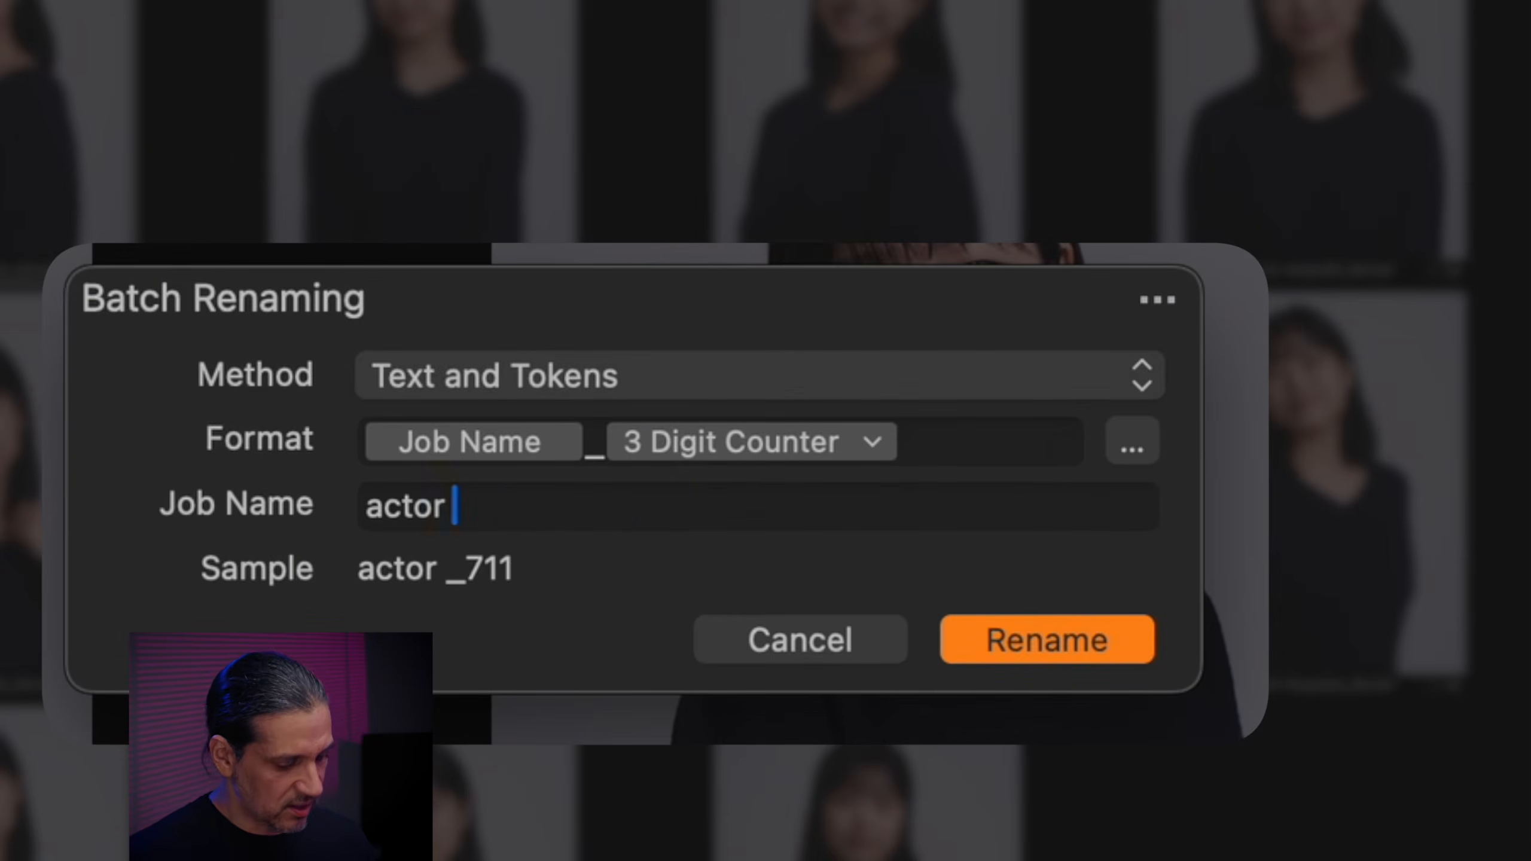
pyautogui.write('headshots')
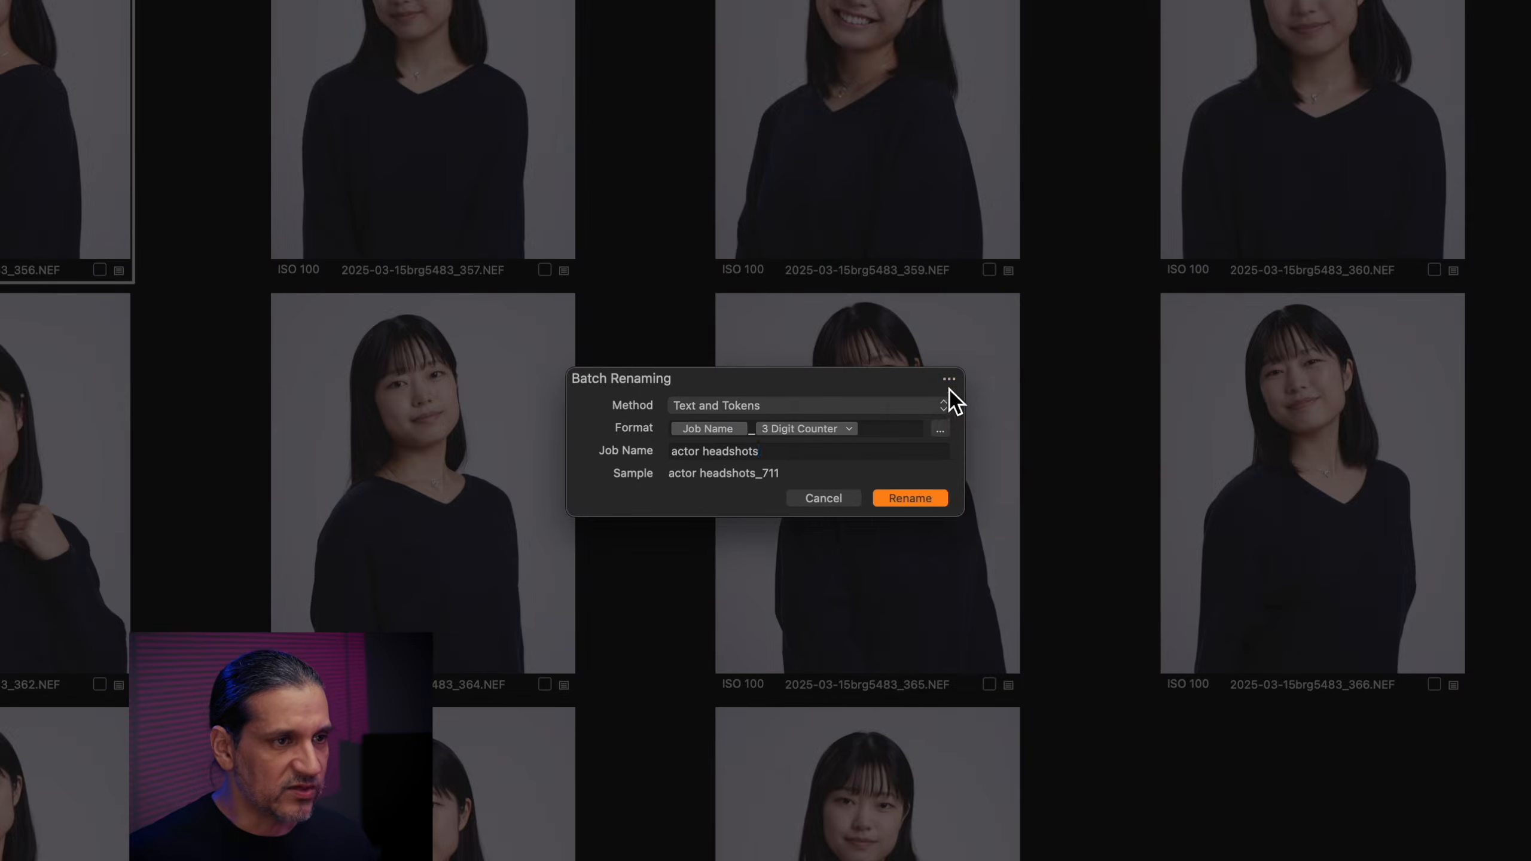
pyautogui.click(1158, 300)
pyautogui.click(964, 401)
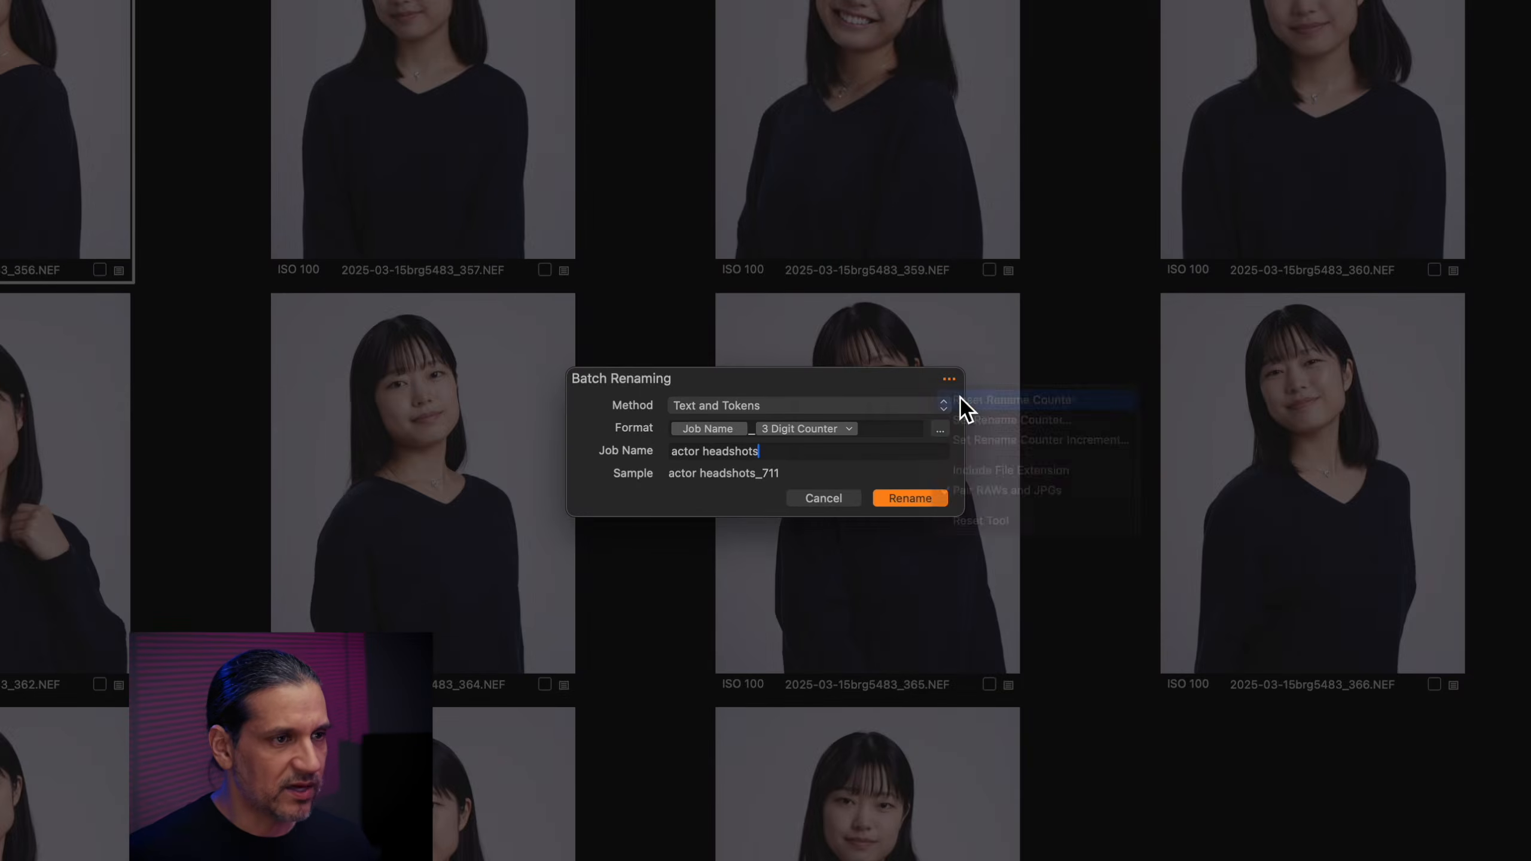
pyautogui.click(933, 499)
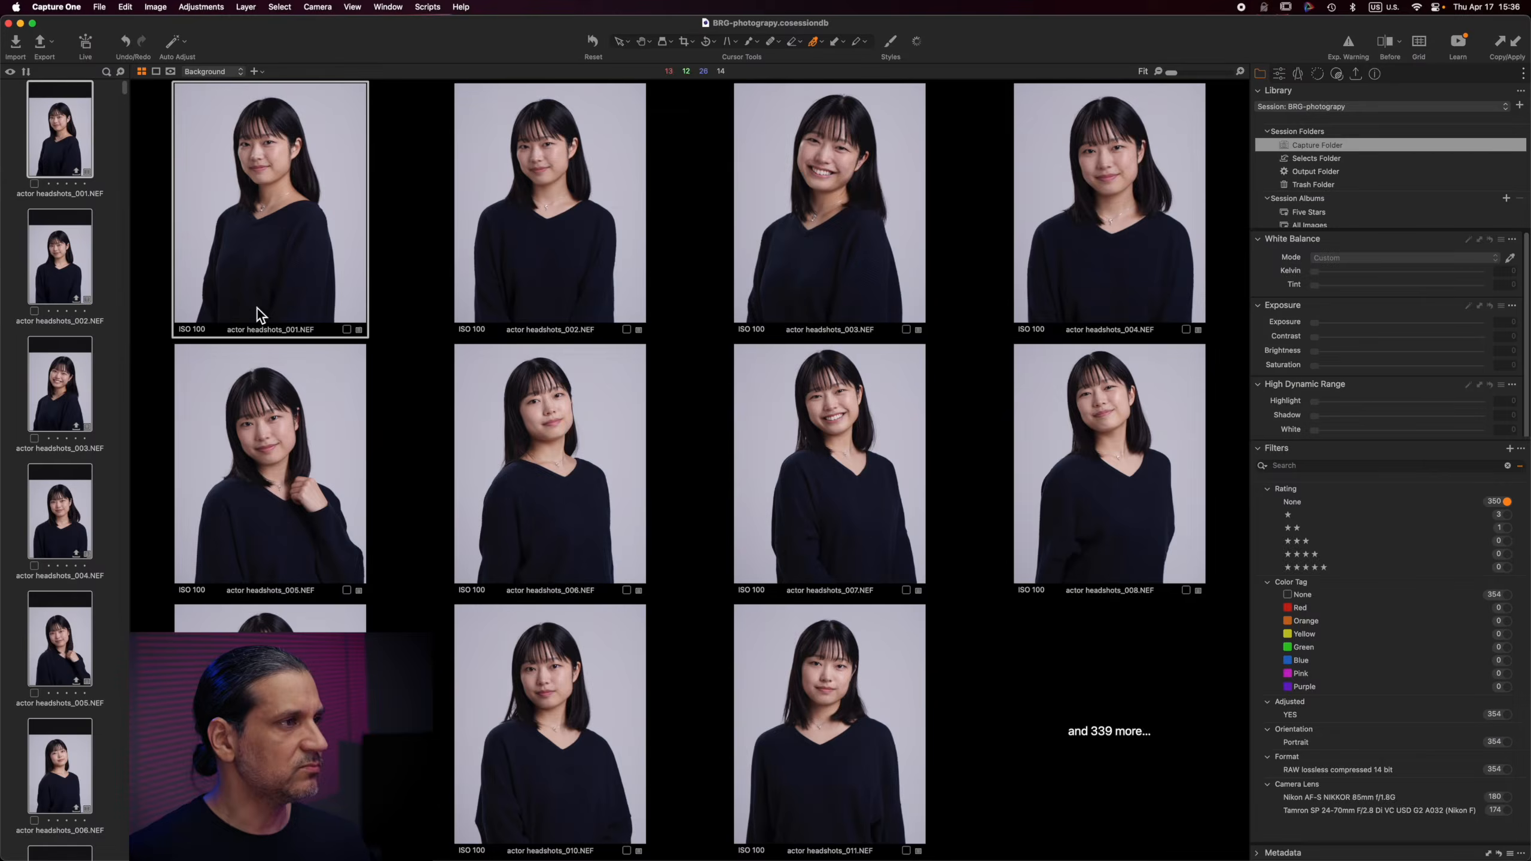
pyautogui.click(118, 146)
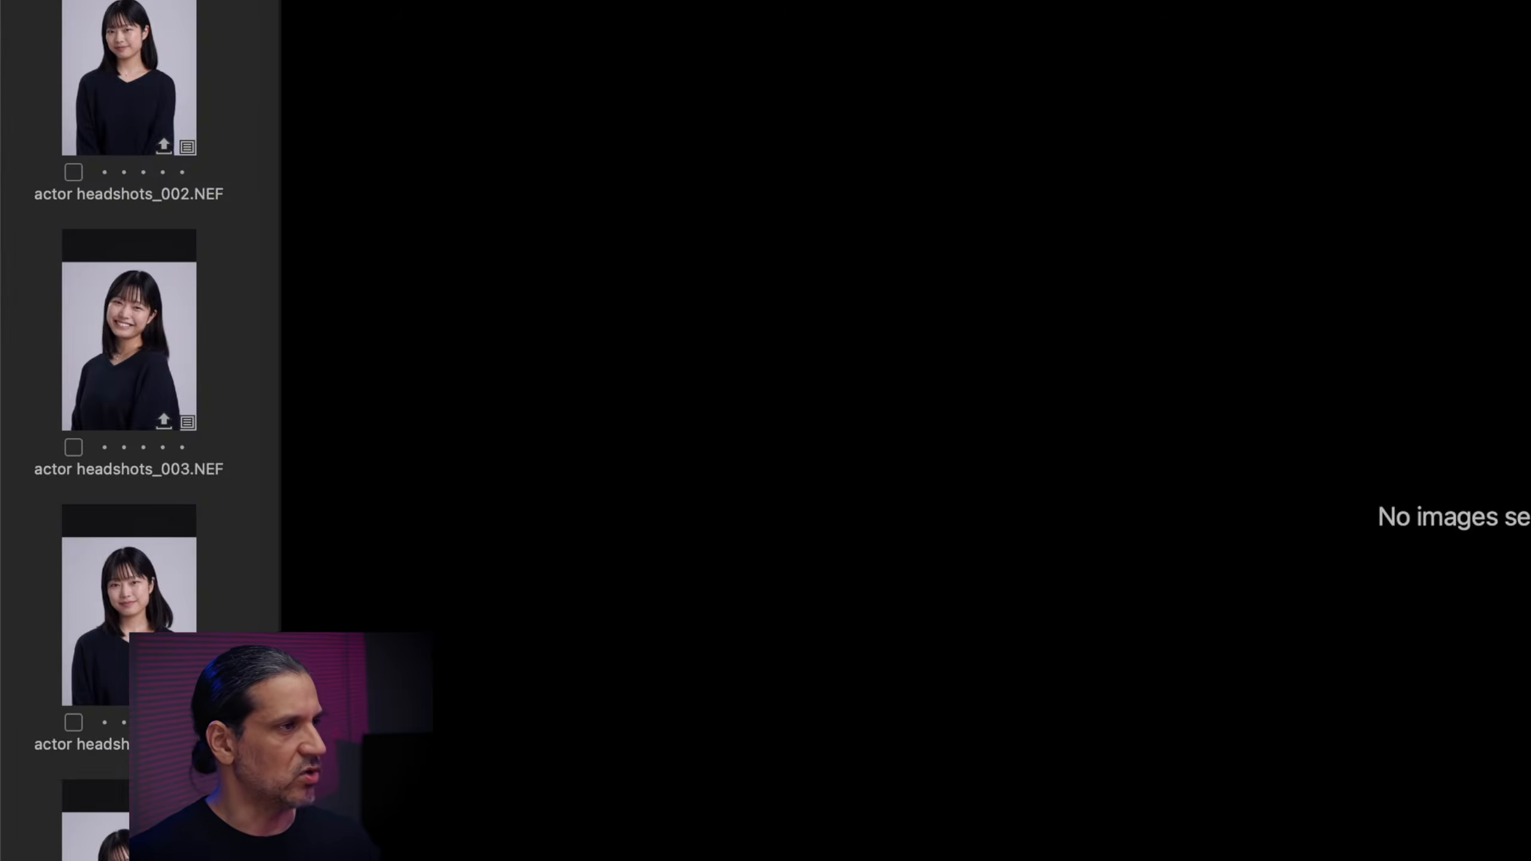
pyautogui.moveTo(269, 1); pyautogui.dragTo(241, 765)
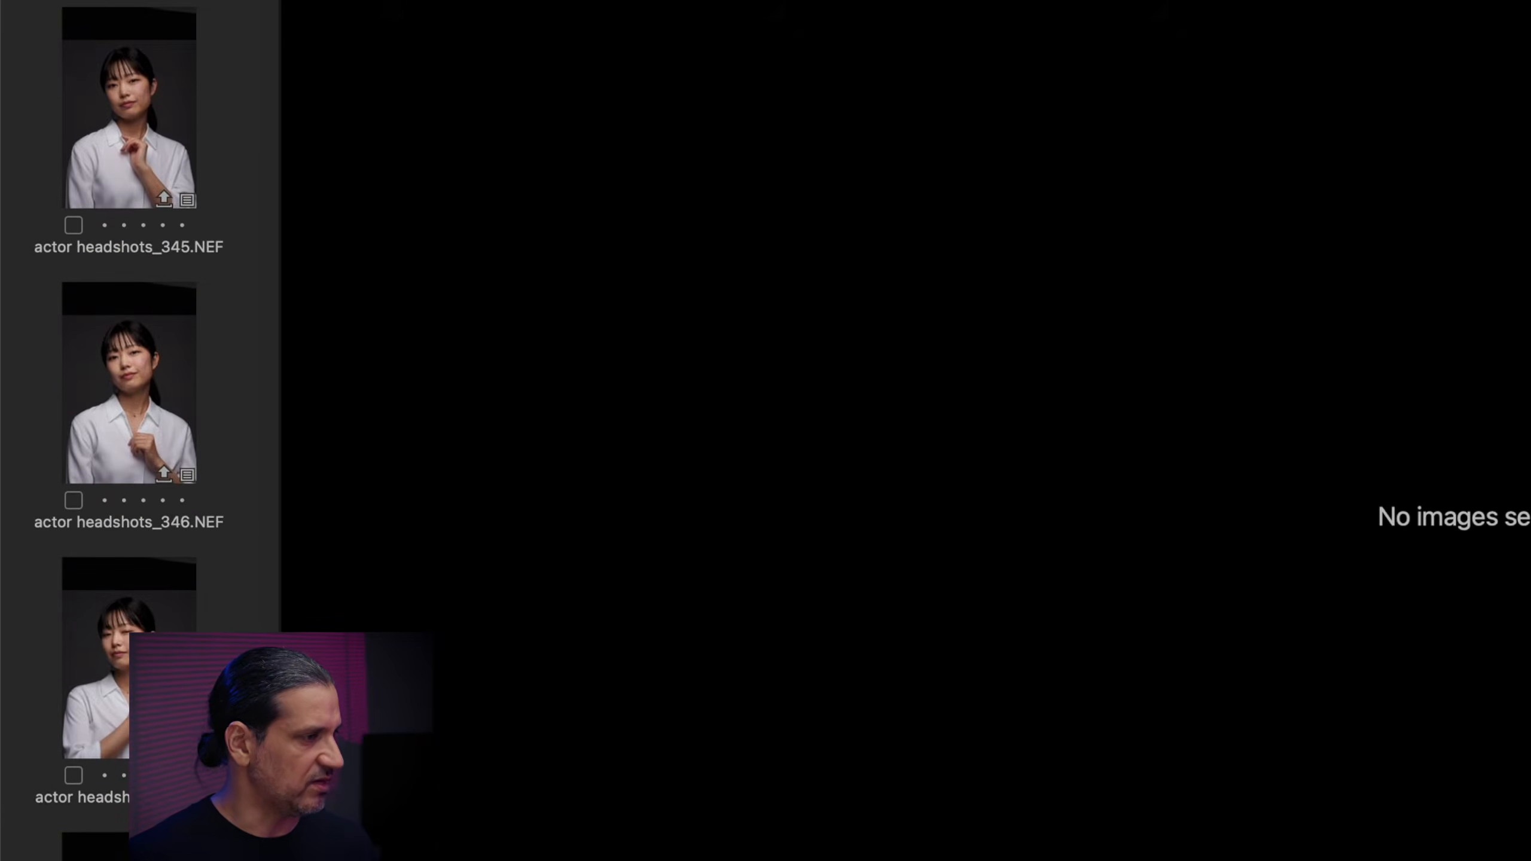
pyautogui.moveTo(124, 847); pyautogui.dragTo(129, 78)
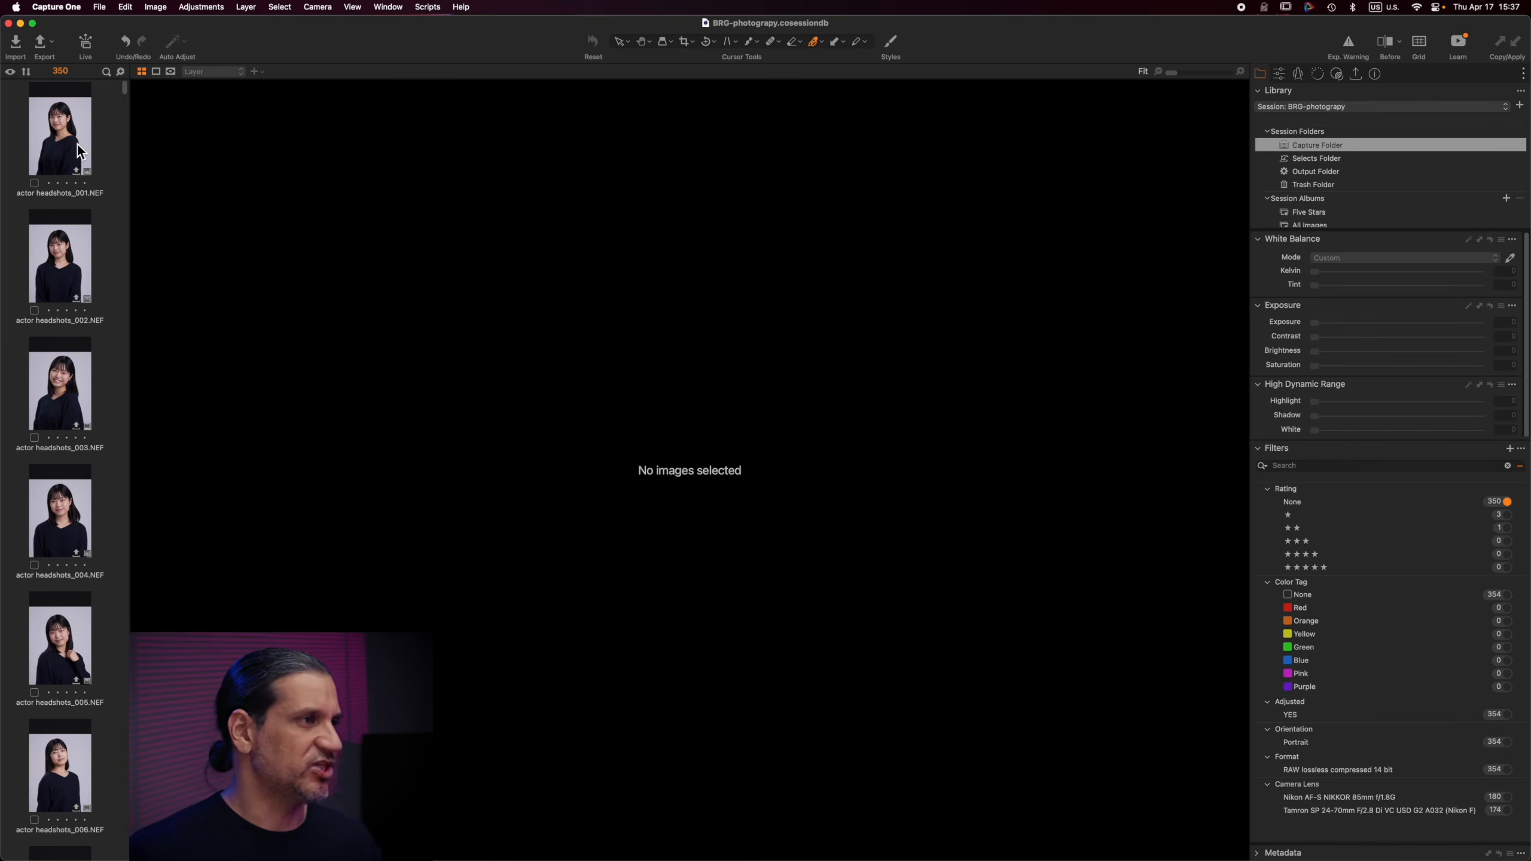
# Set the white balance of actor headshots_001 to 6278 Kelvin with a tint of -2.5
pyautogui.click(76, 144)
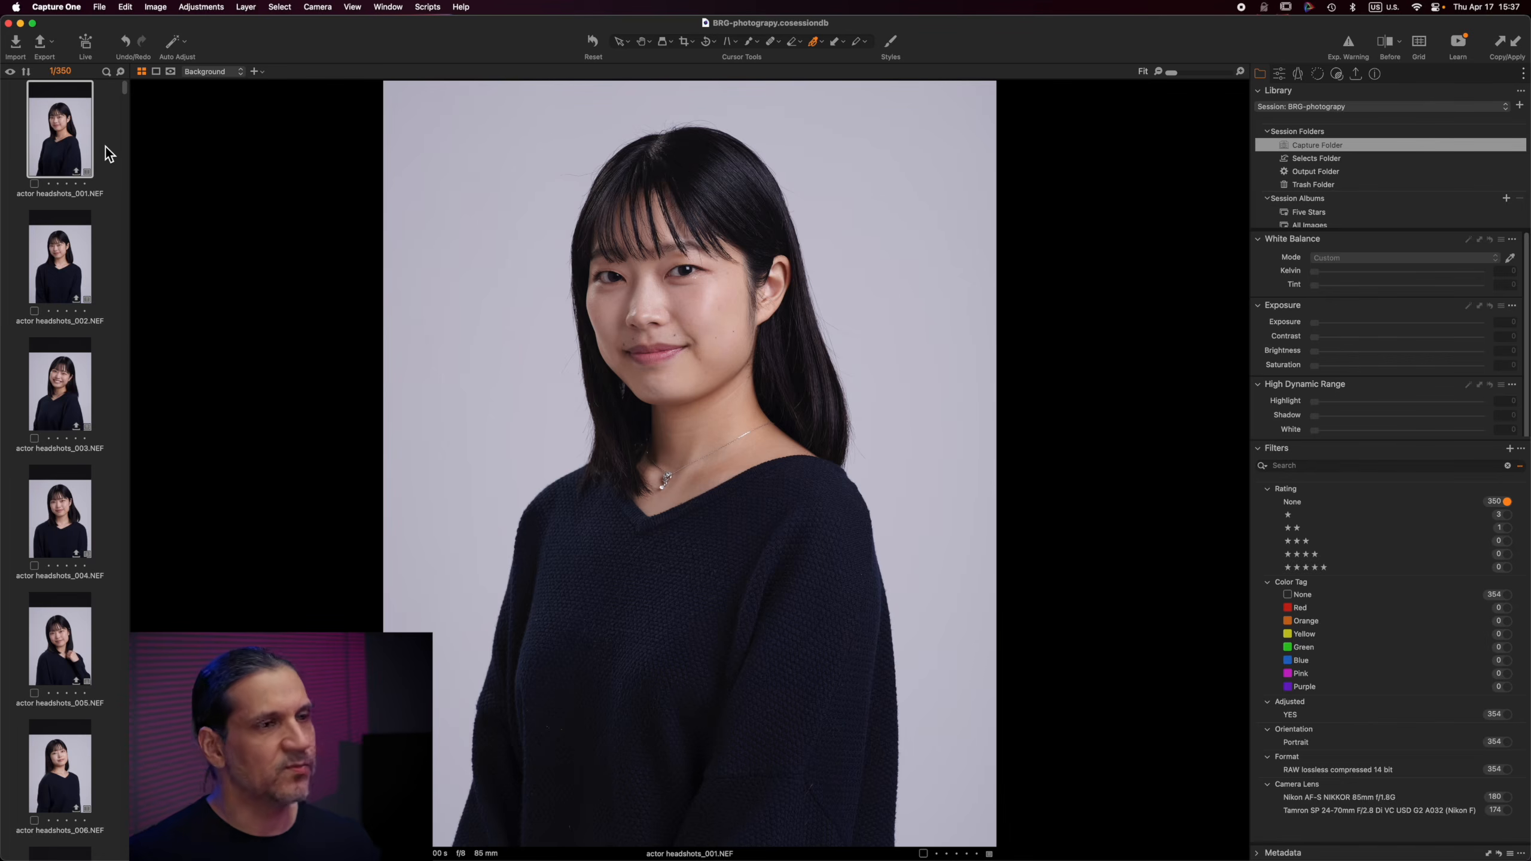
pyautogui.click(1280, 74)
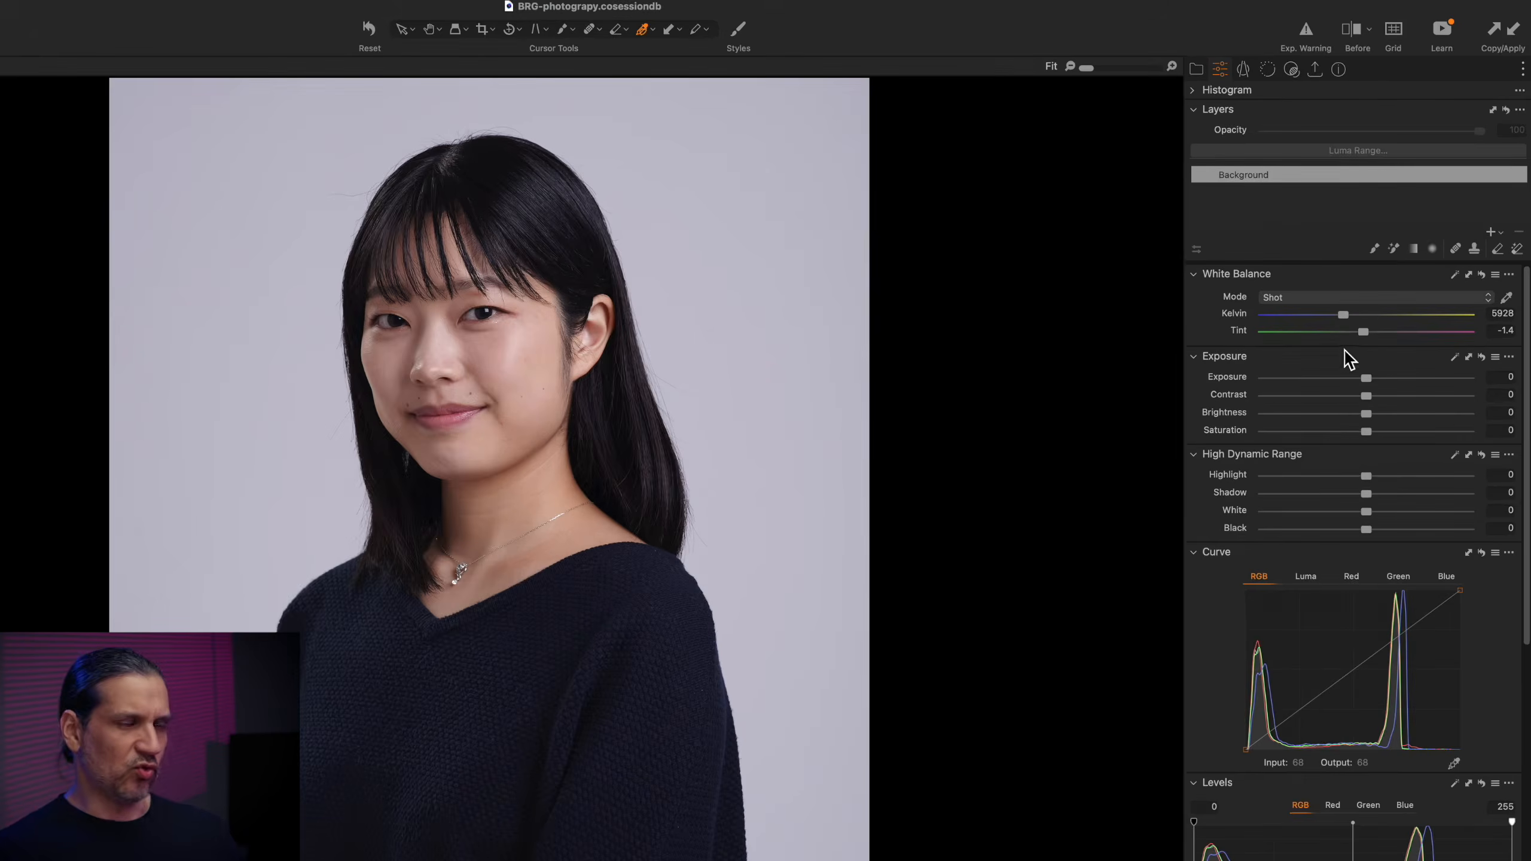
pyautogui.moveTo(1346, 314); pyautogui.dragTo(1361, 333)
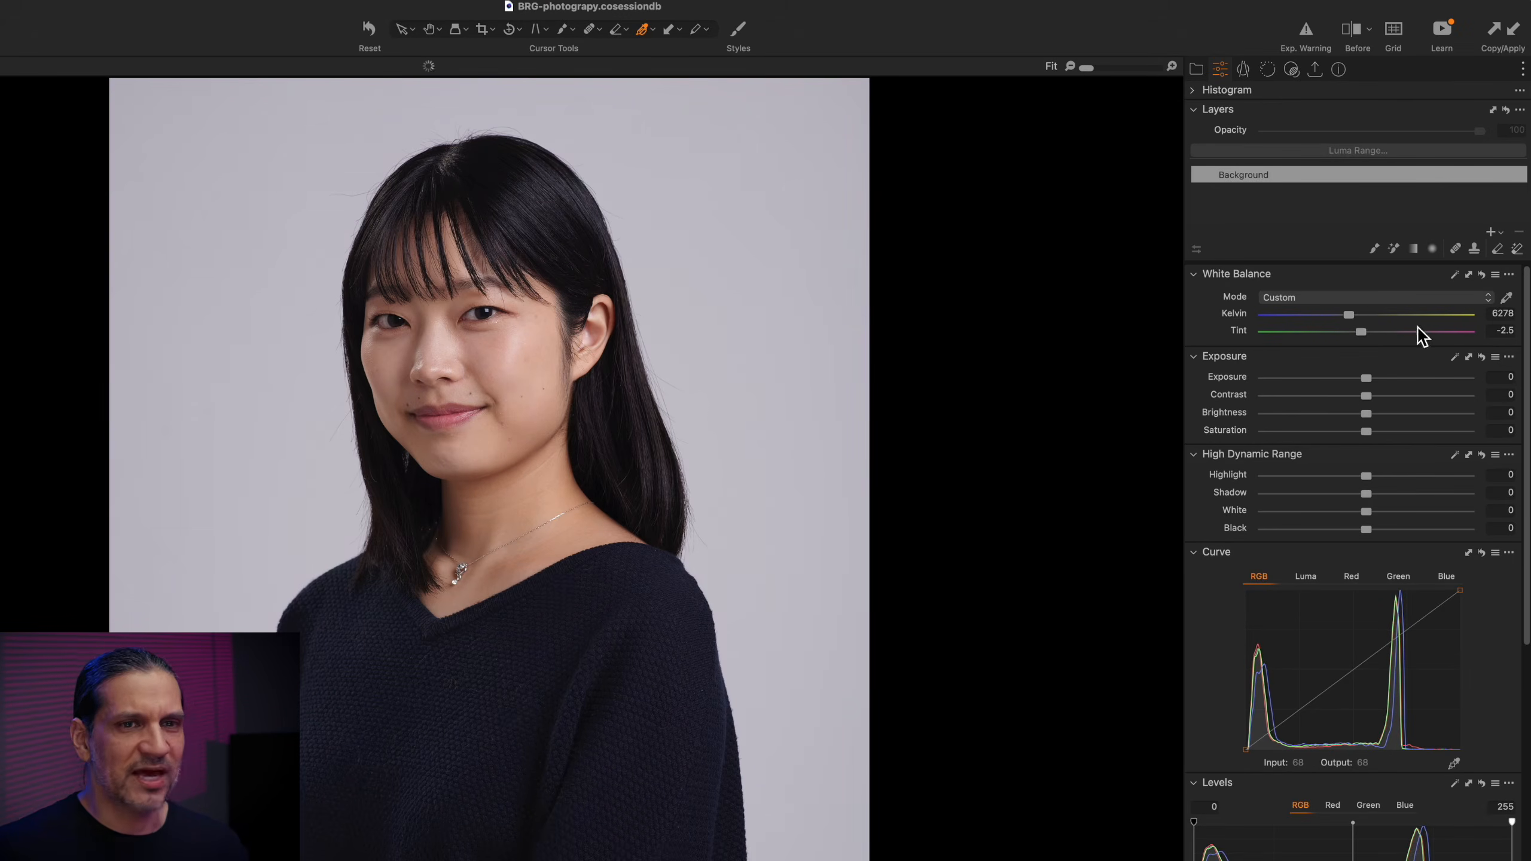
# Try neutralising the white balance from the backdrop, undo it, and warm the photo to 6438 Kelvin instead
pyautogui.click(689, 310)
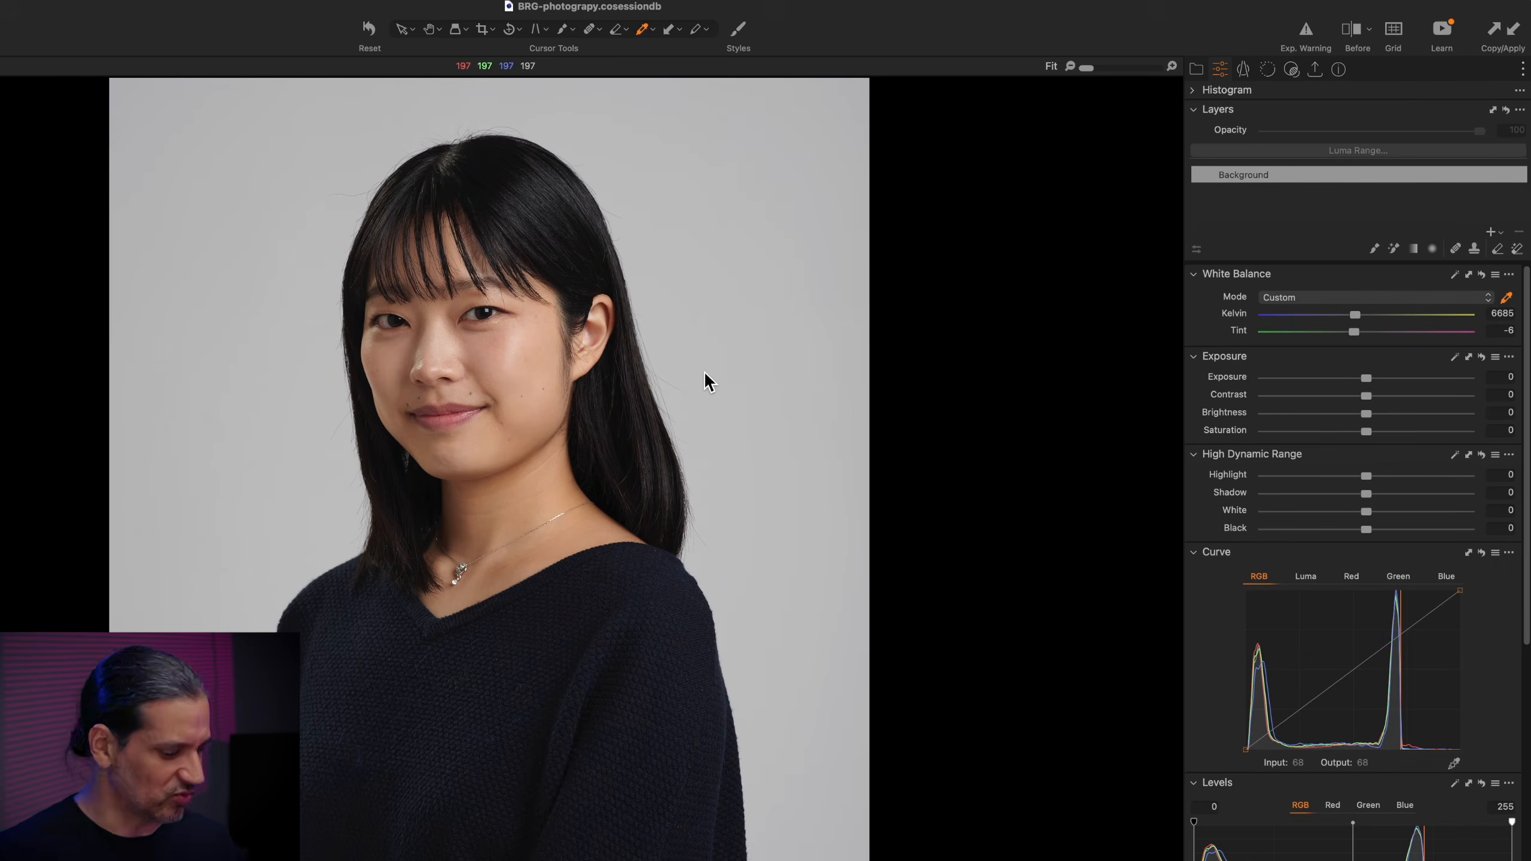
pyautogui.press('super+z')
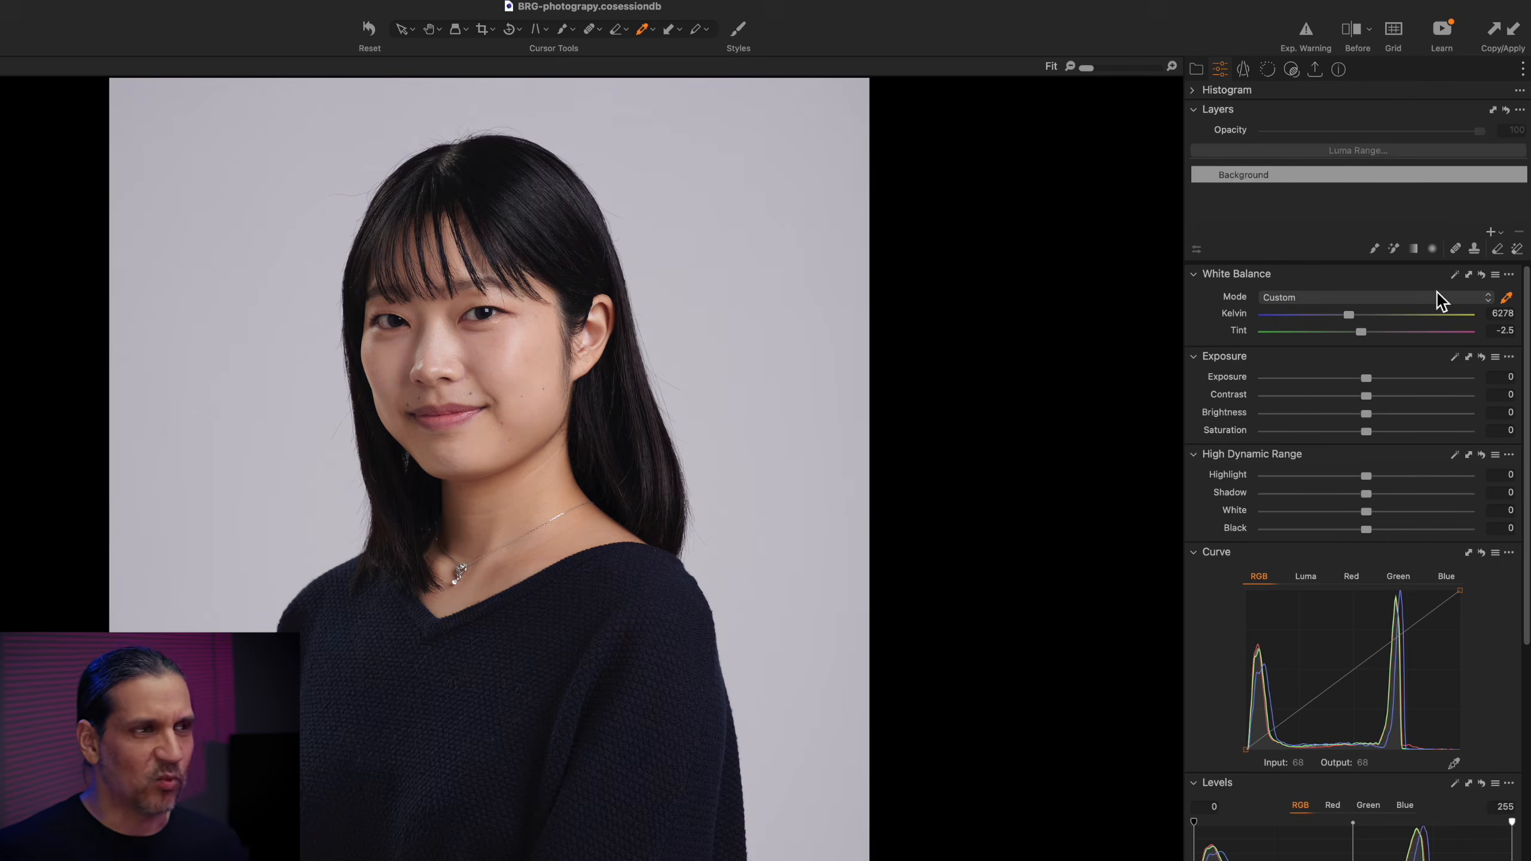
pyautogui.click(1349, 316)
pyautogui.moveTo(1350, 319); pyautogui.dragTo(1353, 320)
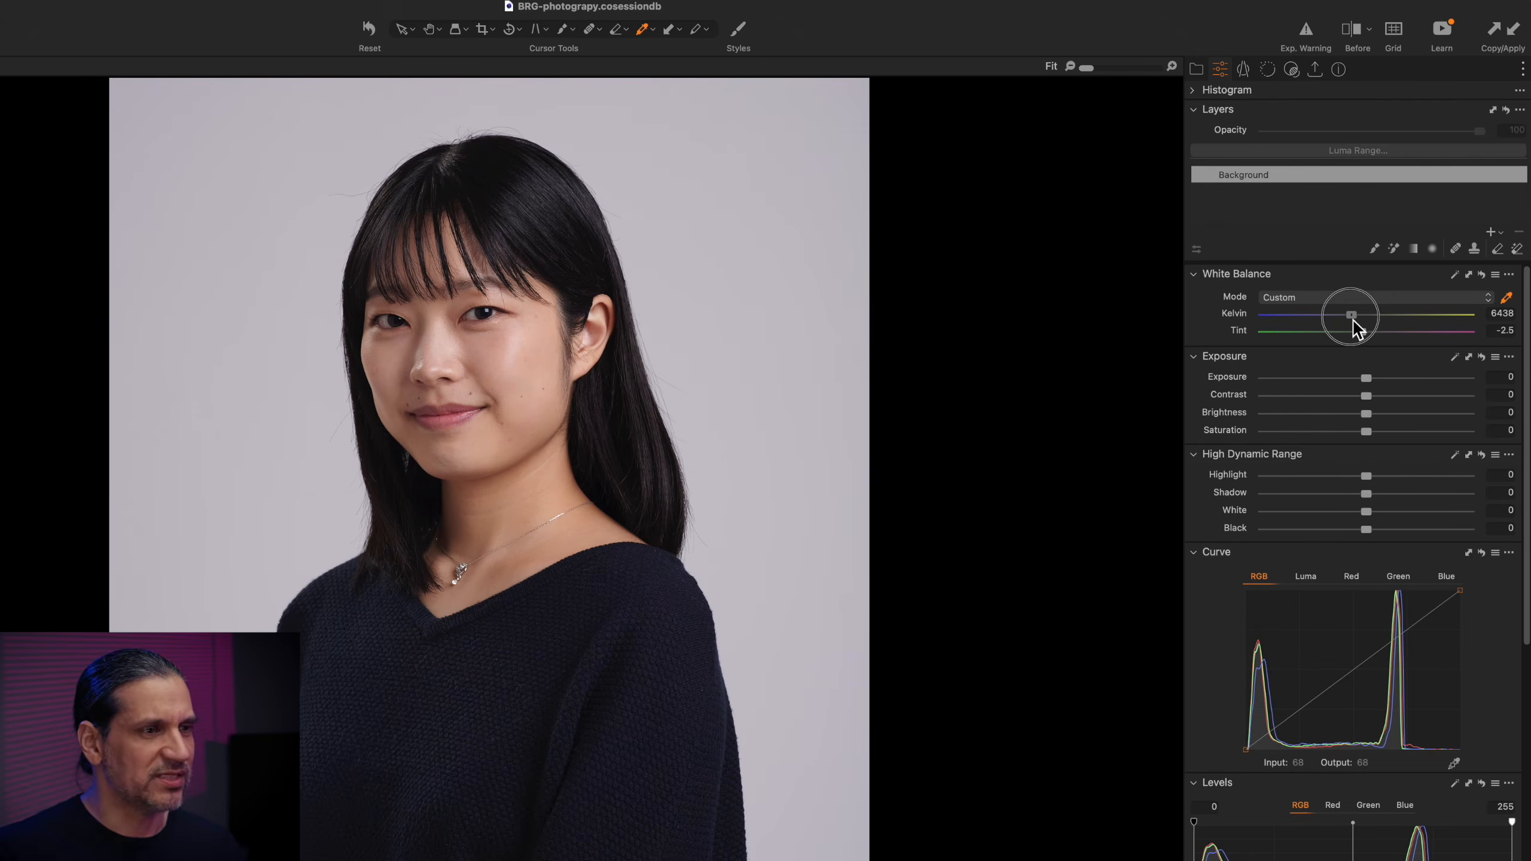
# Turn on the exposure warning, test brighter and darker exposures, and set the exposure to 0.02
pyautogui.moveTo(1365, 378); pyautogui.dragTo(1378, 384)
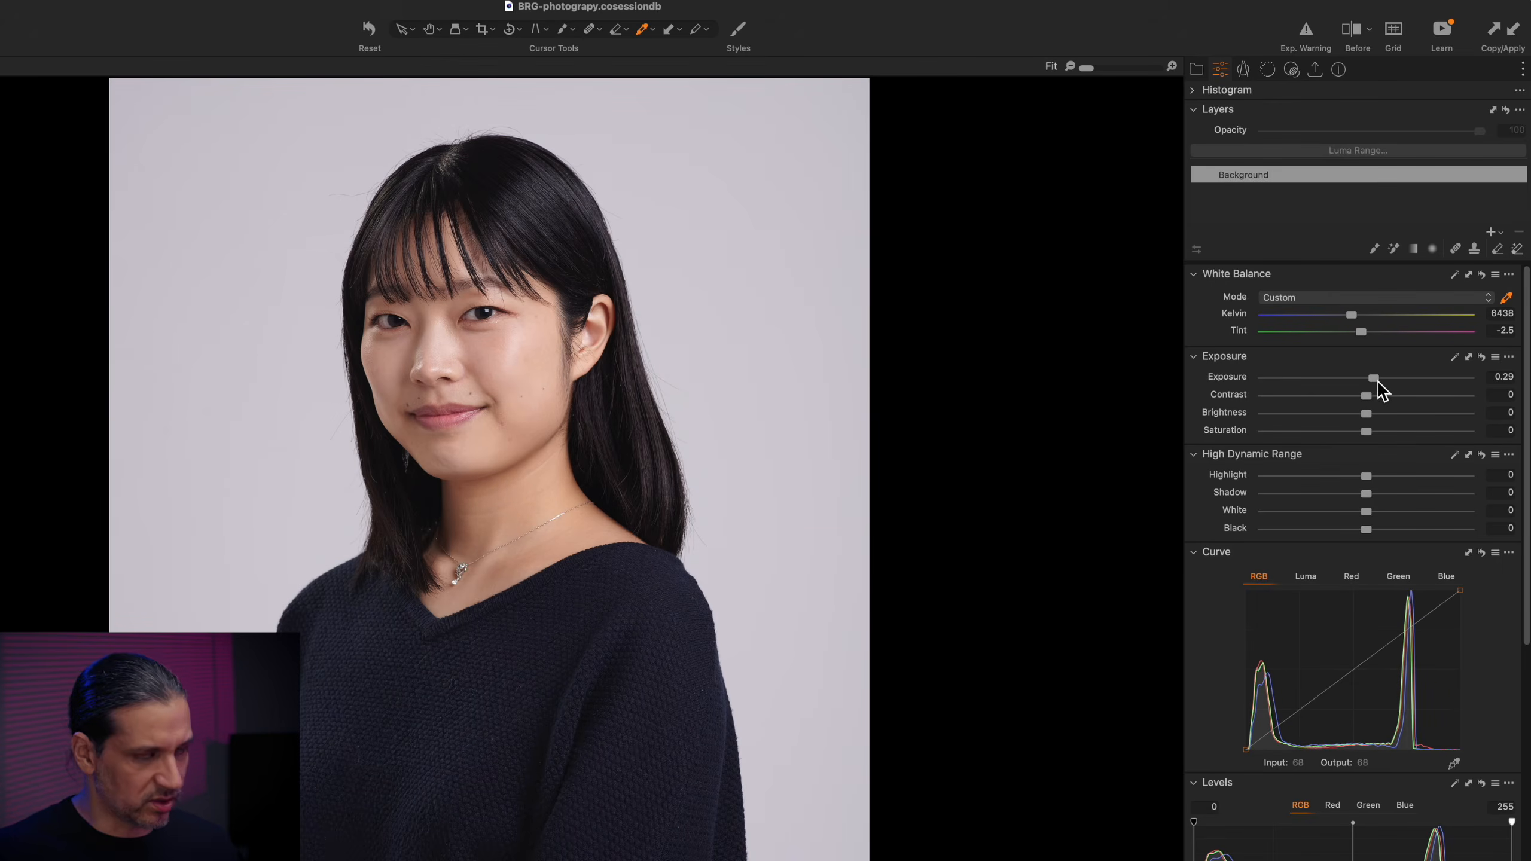
pyautogui.click(1306, 30)
pyautogui.moveTo(1386, 395)
pyautogui.mouseDown()
pyautogui.moveTo(1429, 383)
pyautogui.moveTo(1287, 380)
pyautogui.moveTo(1366, 391)
pyautogui.mouseUp()
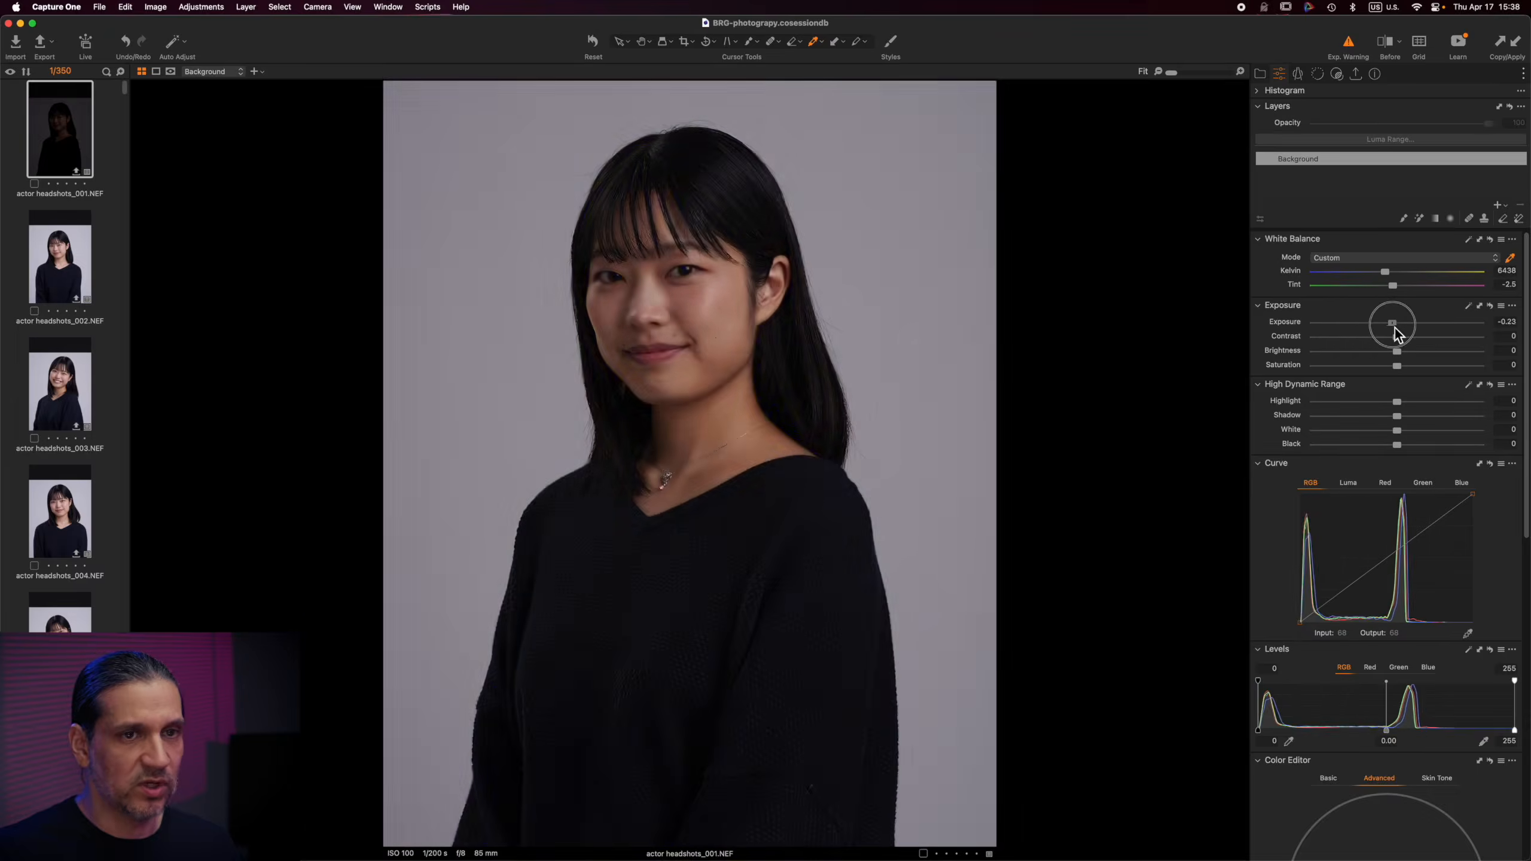
pyautogui.moveTo(1395, 334); pyautogui.dragTo(1399, 333)
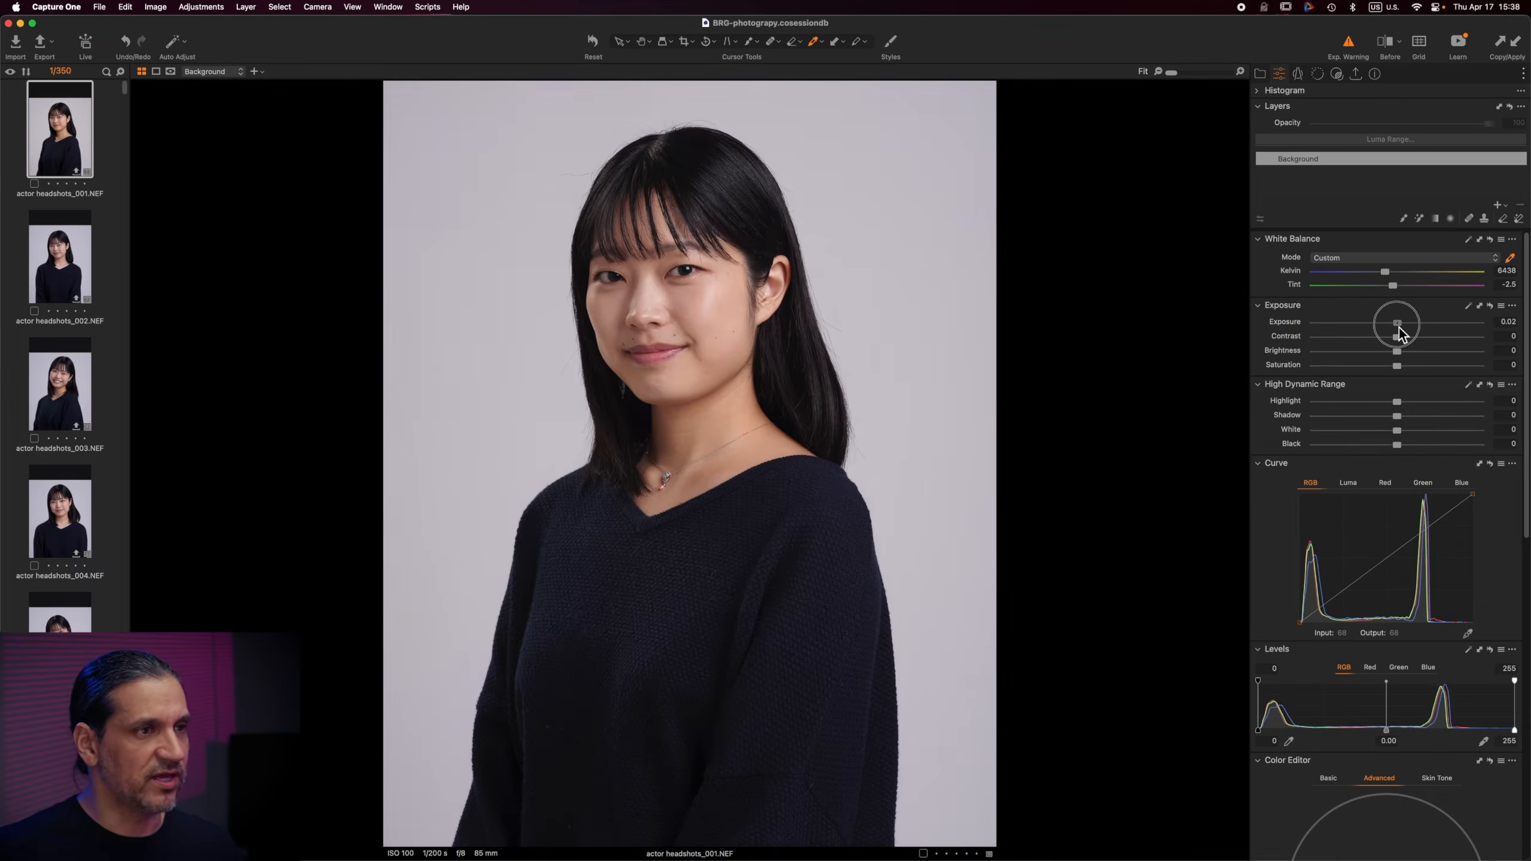
# Sample the skin at the base of the neck as the Skin Tone colour range in the Color Editor
pyautogui.scroll(-5, 1404, 416)
pyautogui.scroll(-3, 1404, 415)
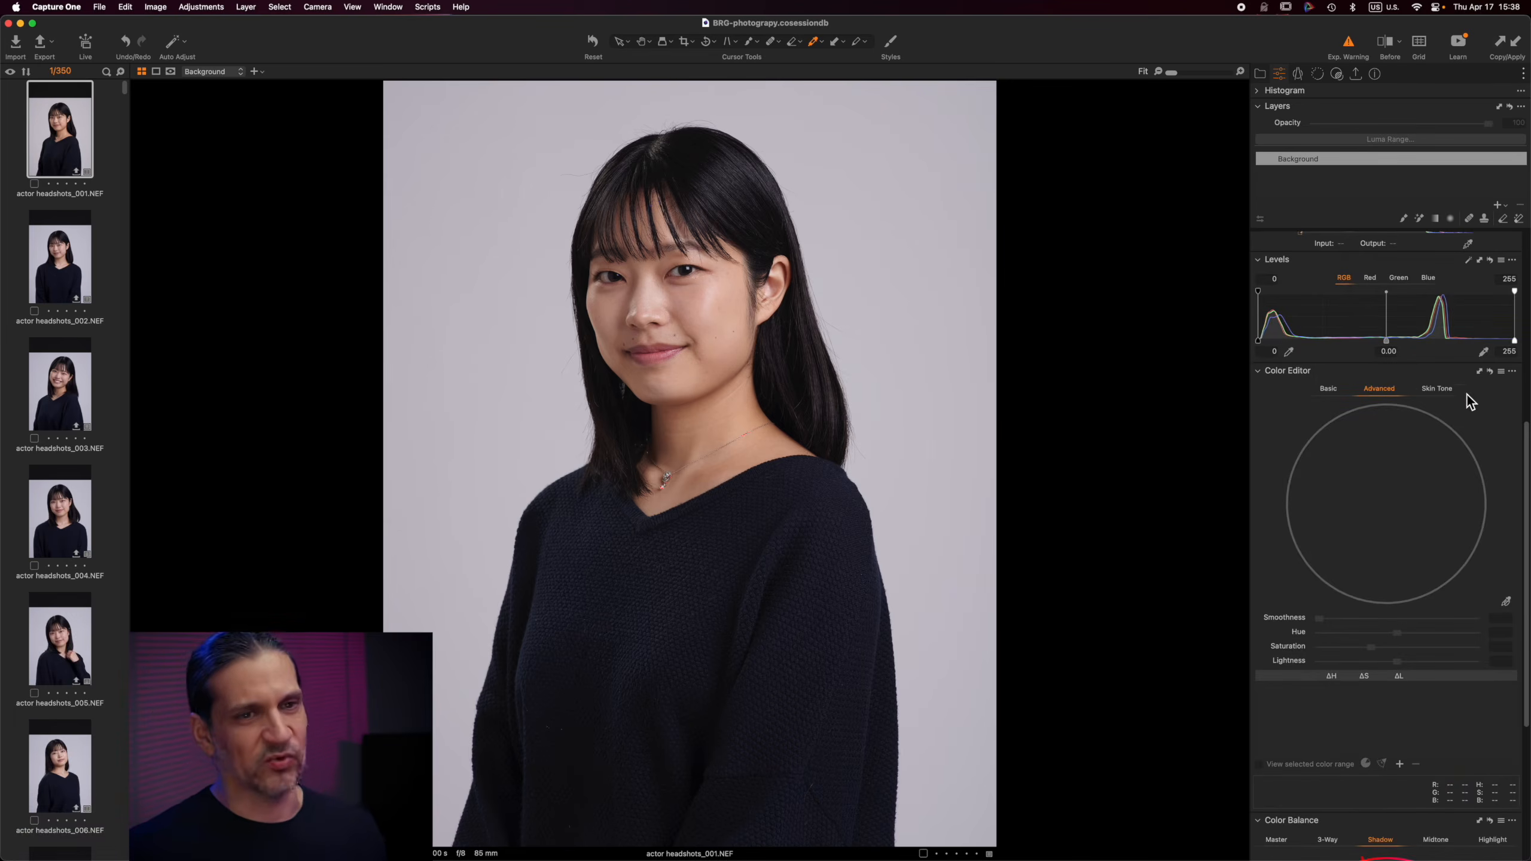
pyautogui.click(1437, 390)
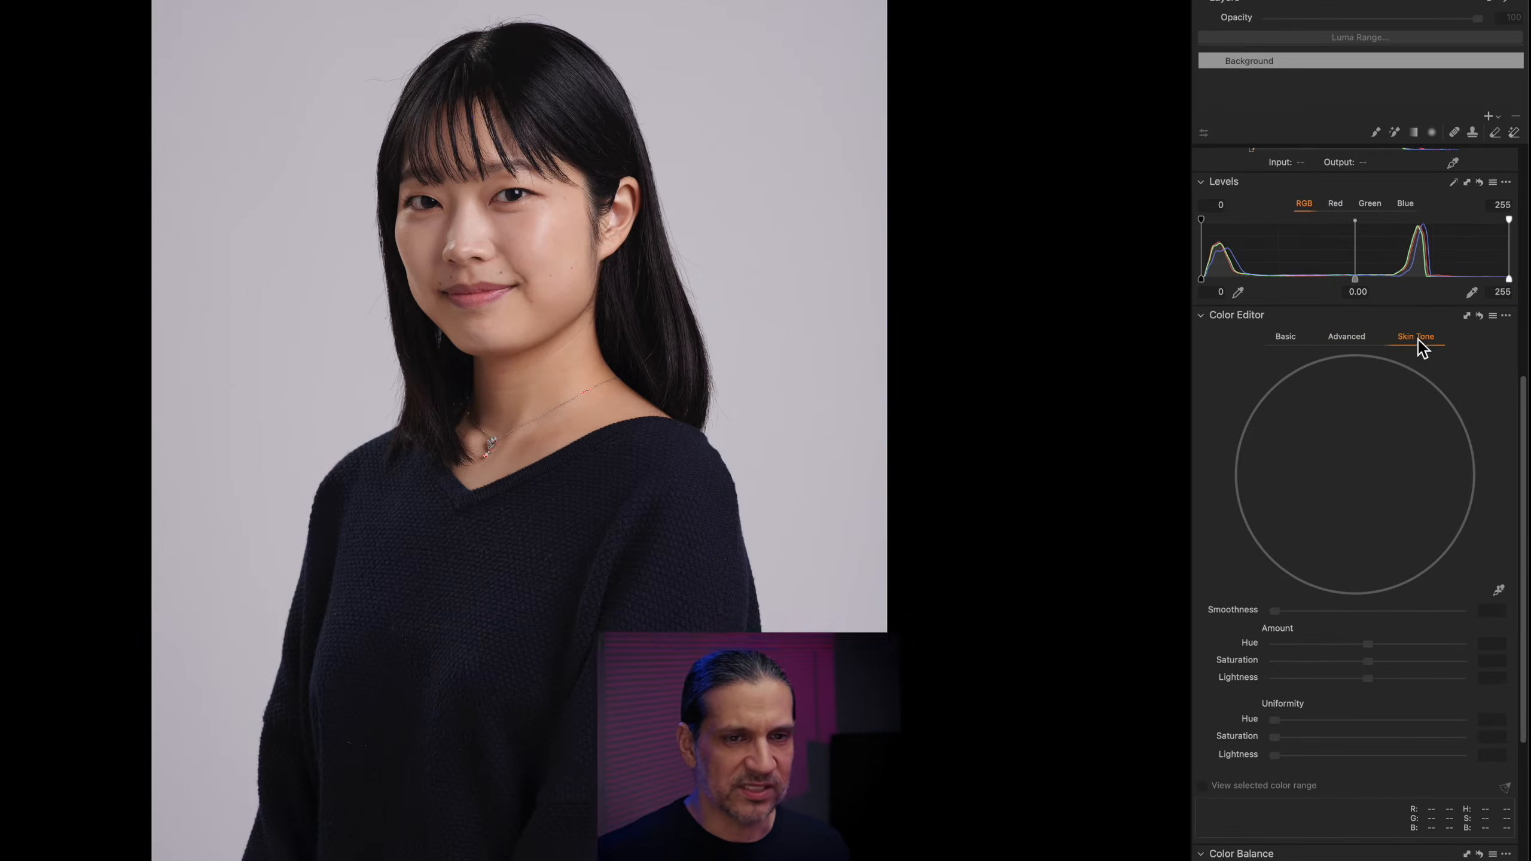
pyautogui.click(1498, 589)
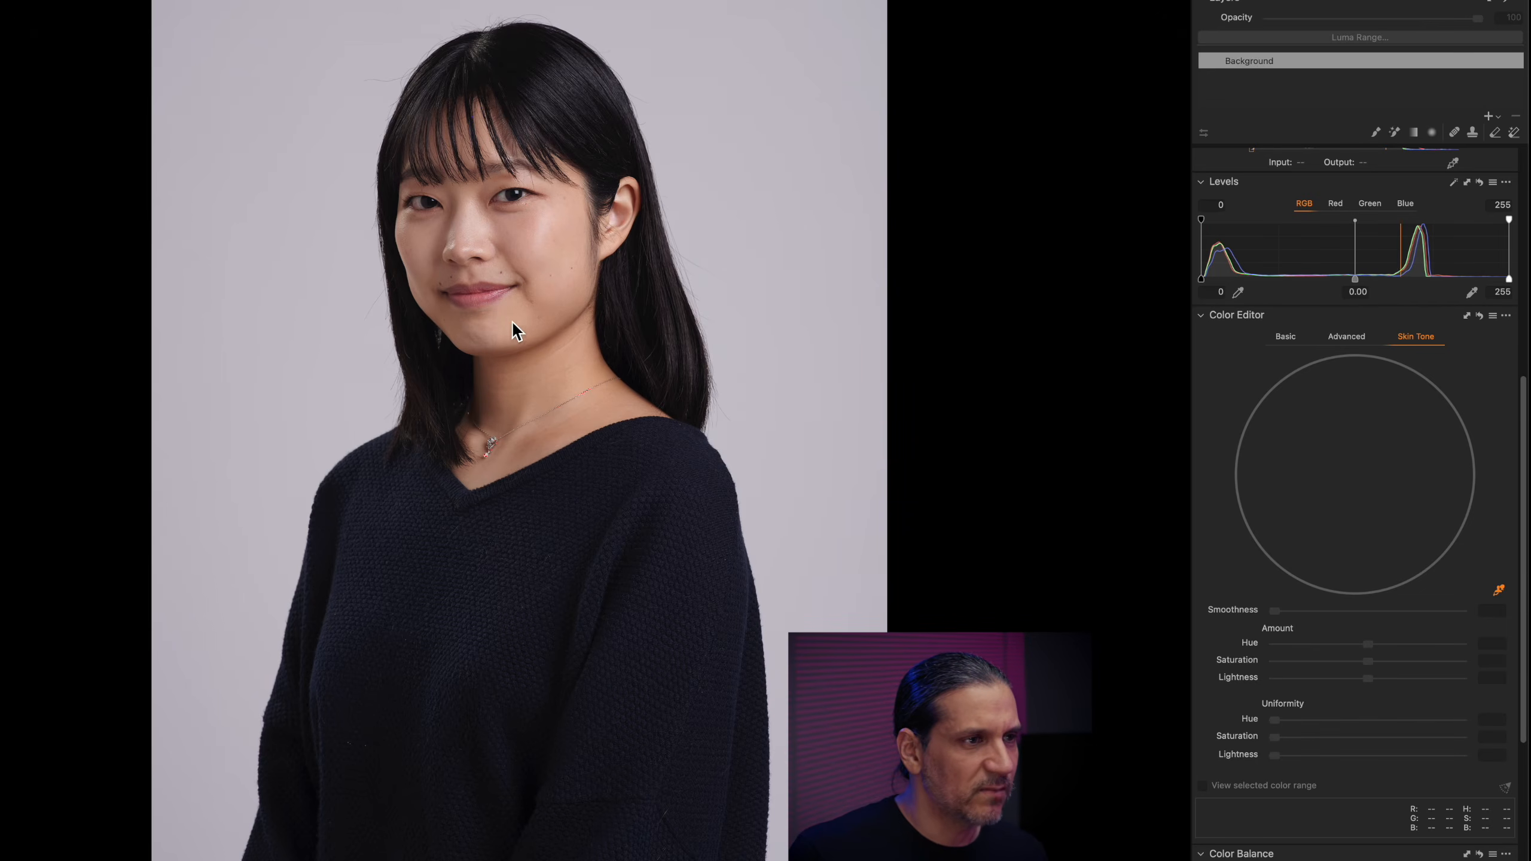
pyautogui.click(587, 377)
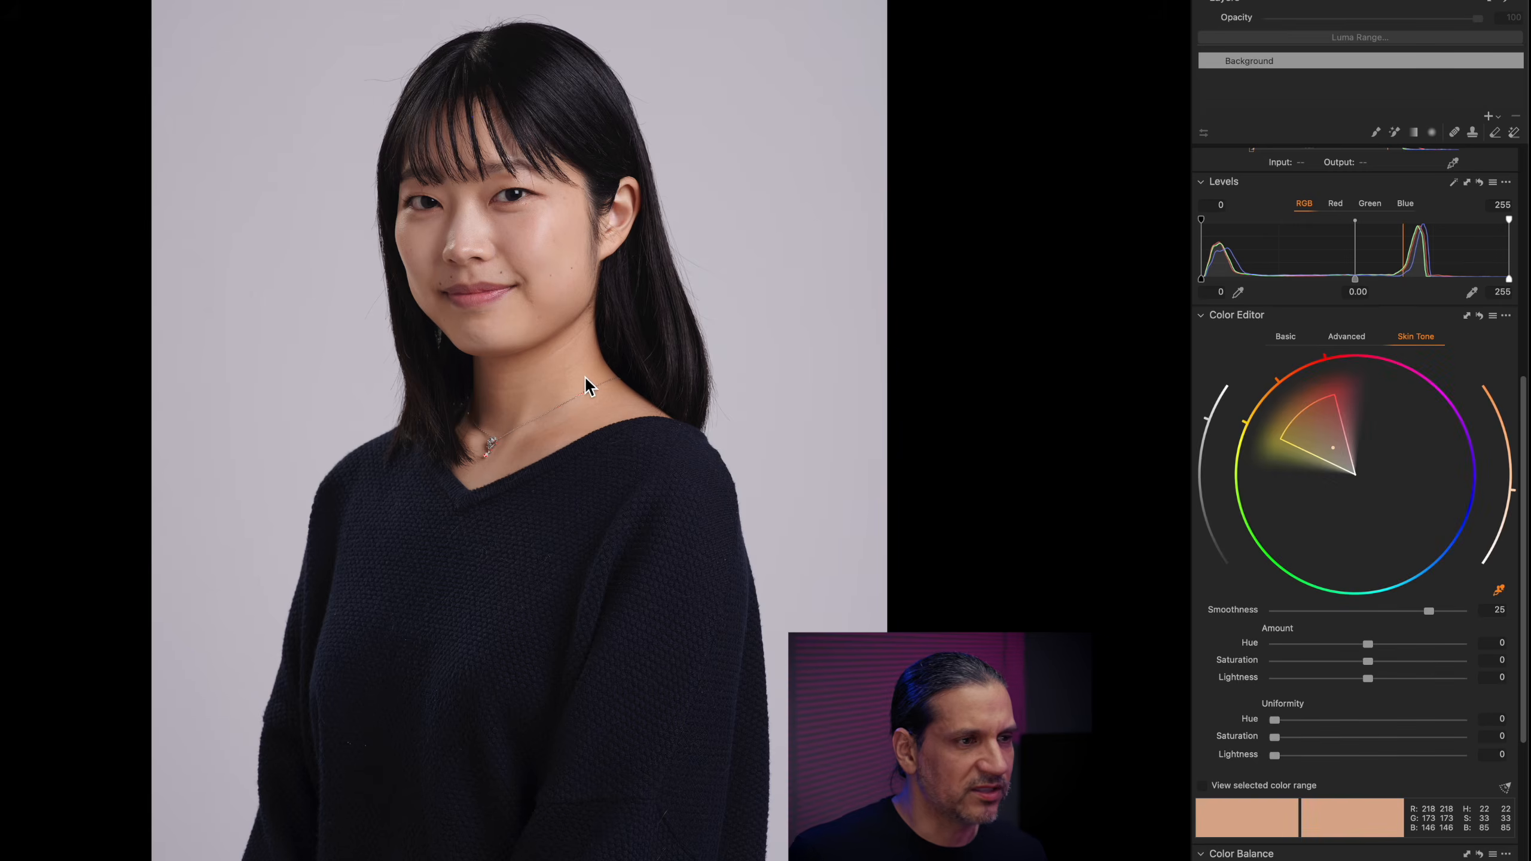
# Set the skin tone Amount to hue 0.1, saturation 10.4 and lightness 0 after trying the extremes
pyautogui.scroll(-3, 1334, 612)
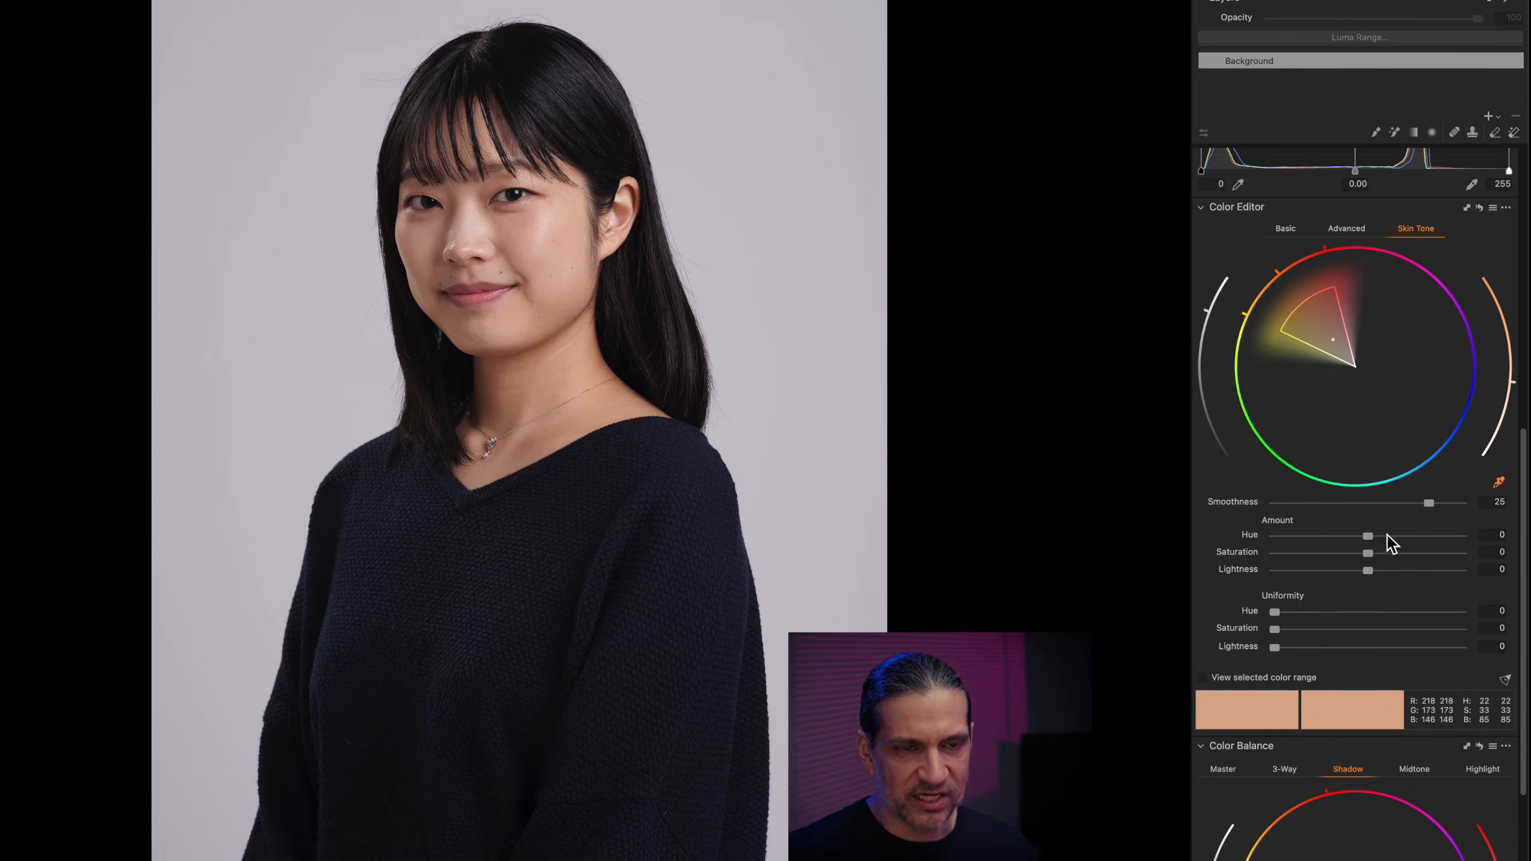
pyautogui.moveTo(1369, 535); pyautogui.dragTo(1251, 534)
pyautogui.scroll(3, 694, 531)
pyautogui.scroll(-5, 700, 540)
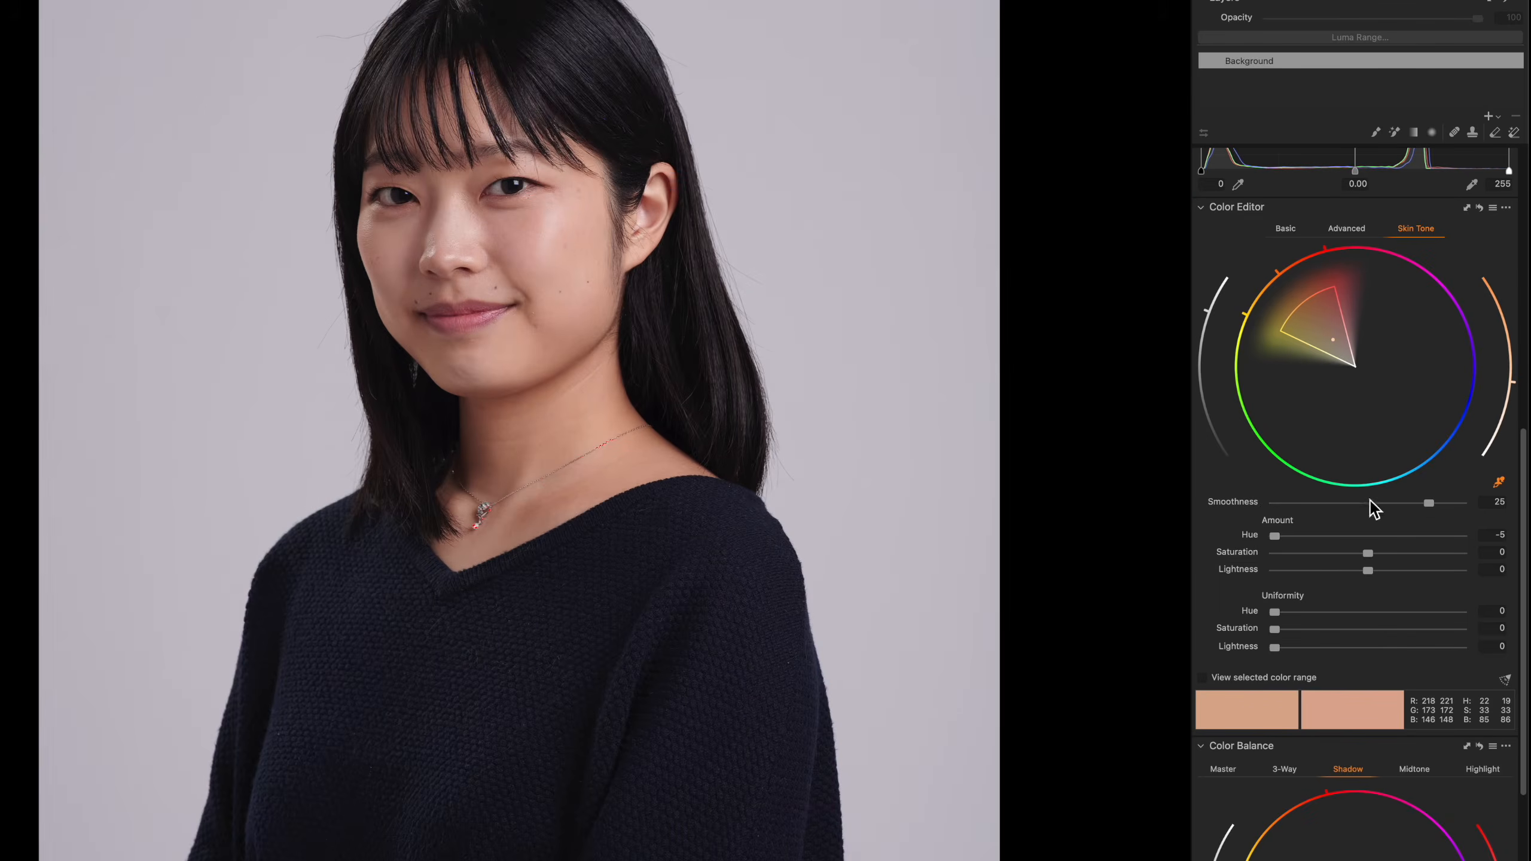
pyautogui.moveTo(1280, 539); pyautogui.dragTo(1480, 580)
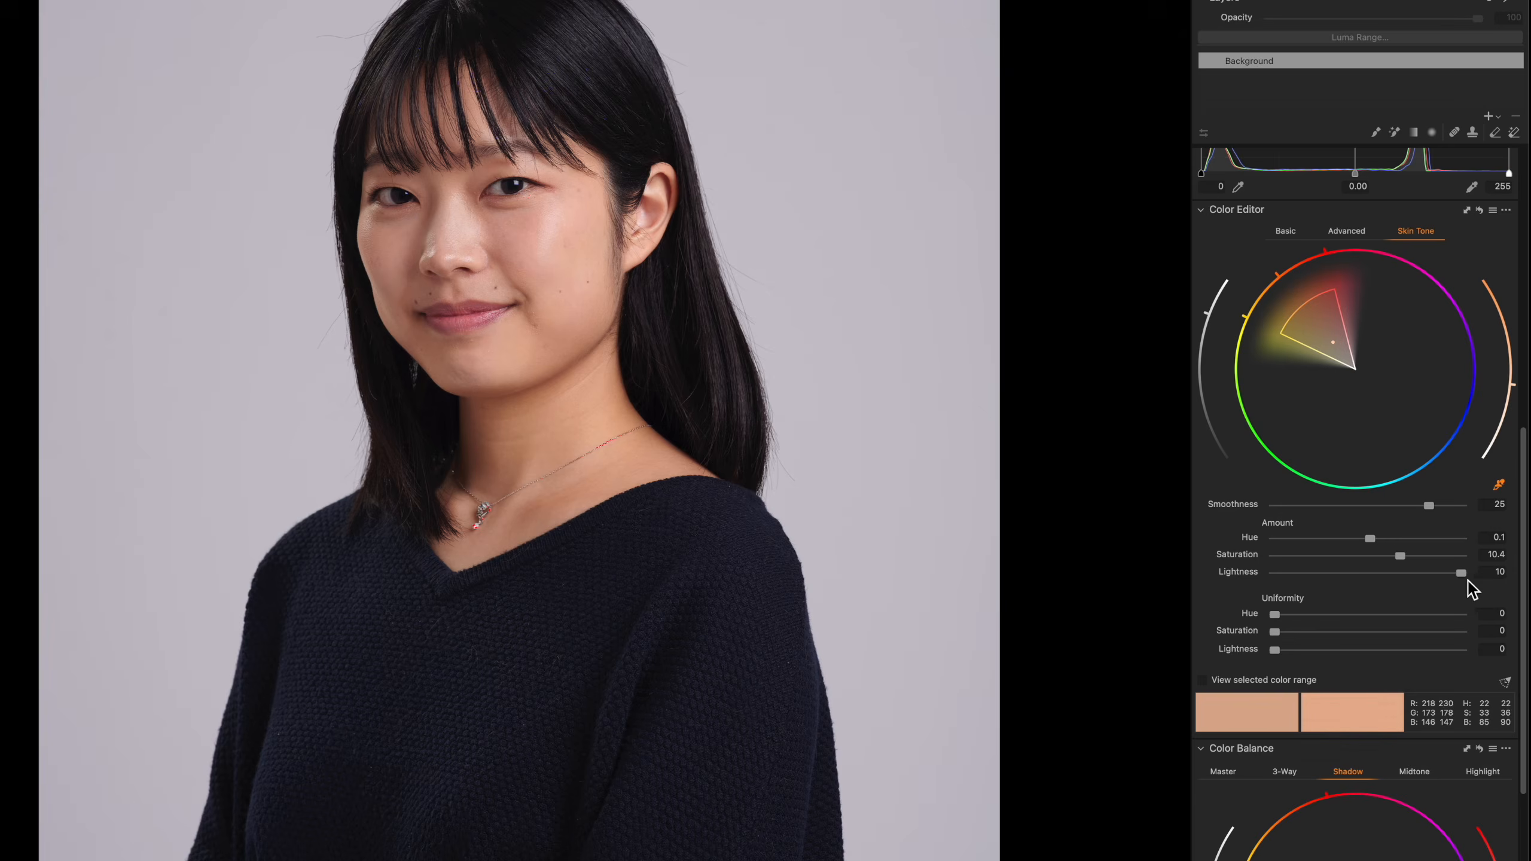
pyautogui.doubleClick(1460, 577)
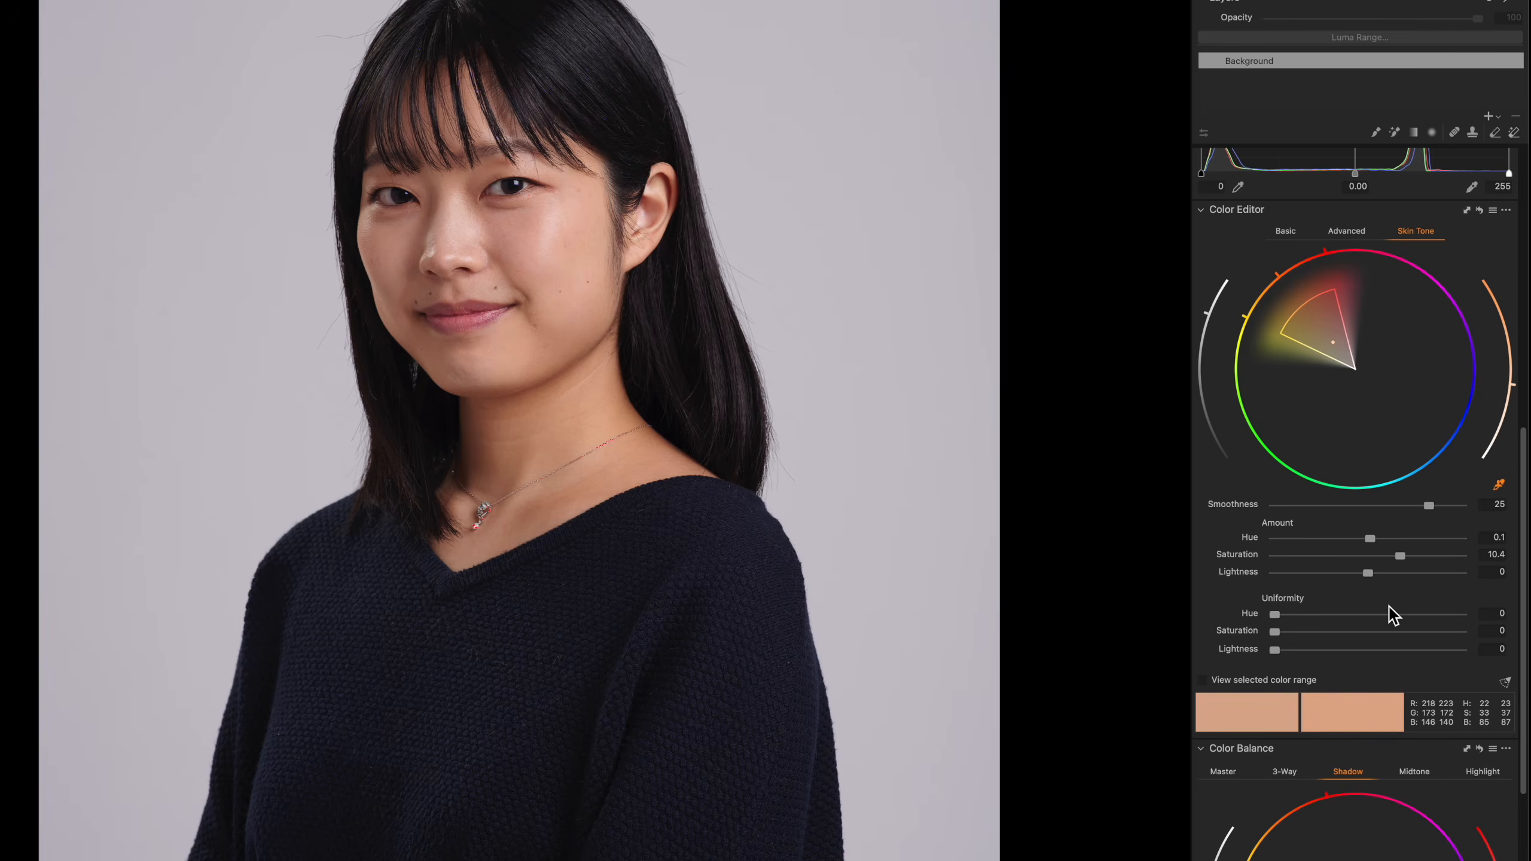
# Try skin tone Uniformity at 100 for both hue and saturation and inspect the lips and skin up close
pyautogui.scroll(-1, 1388, 607)
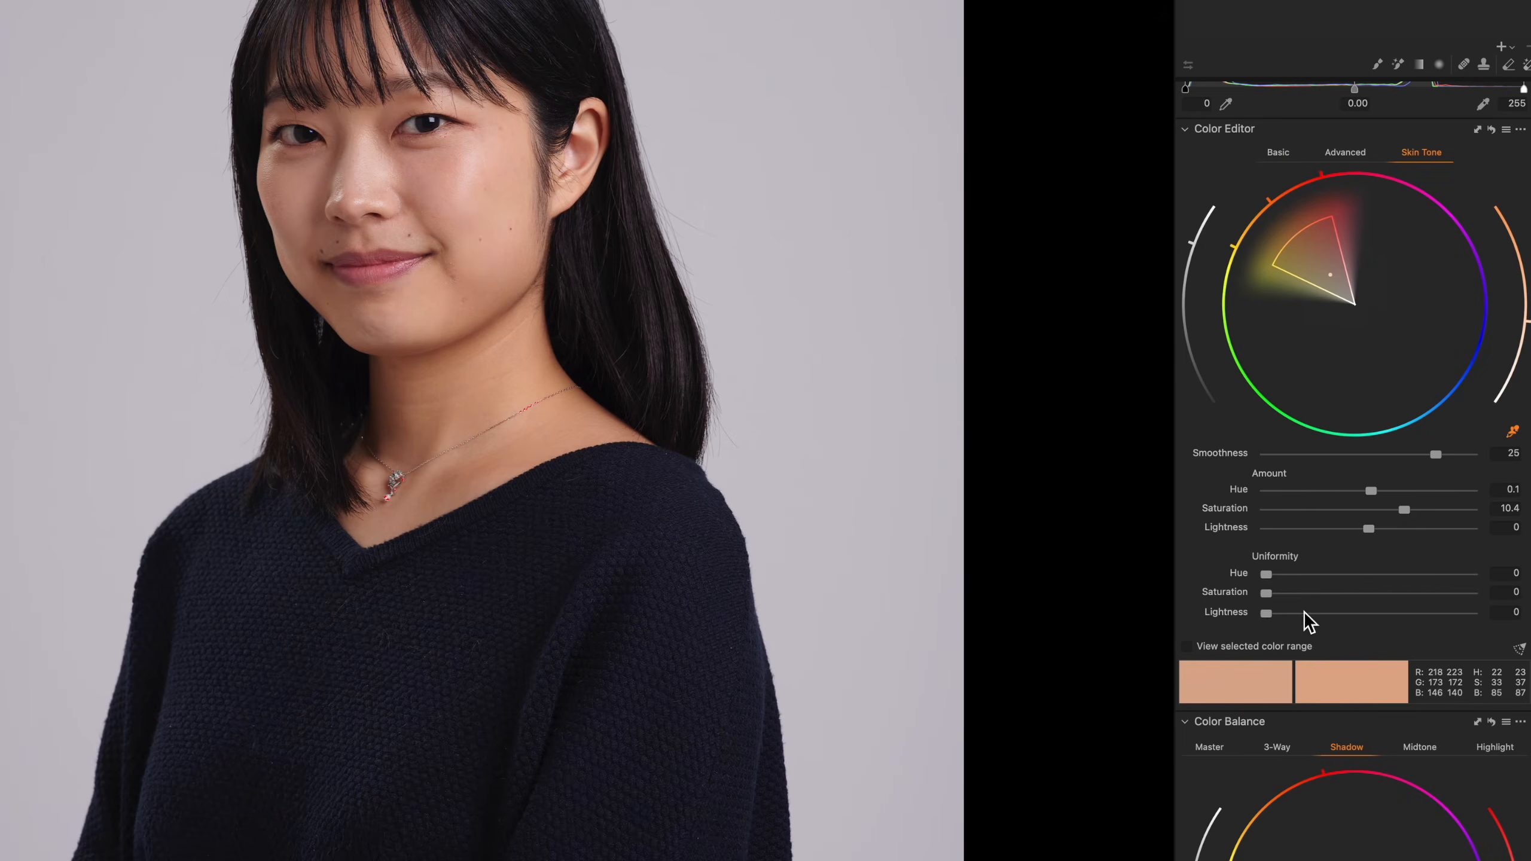
pyautogui.moveTo(1266, 574); pyautogui.dragTo(1470, 574)
pyautogui.moveTo(1266, 593); pyautogui.dragTo(1530, 630)
pyautogui.press('super+equal')
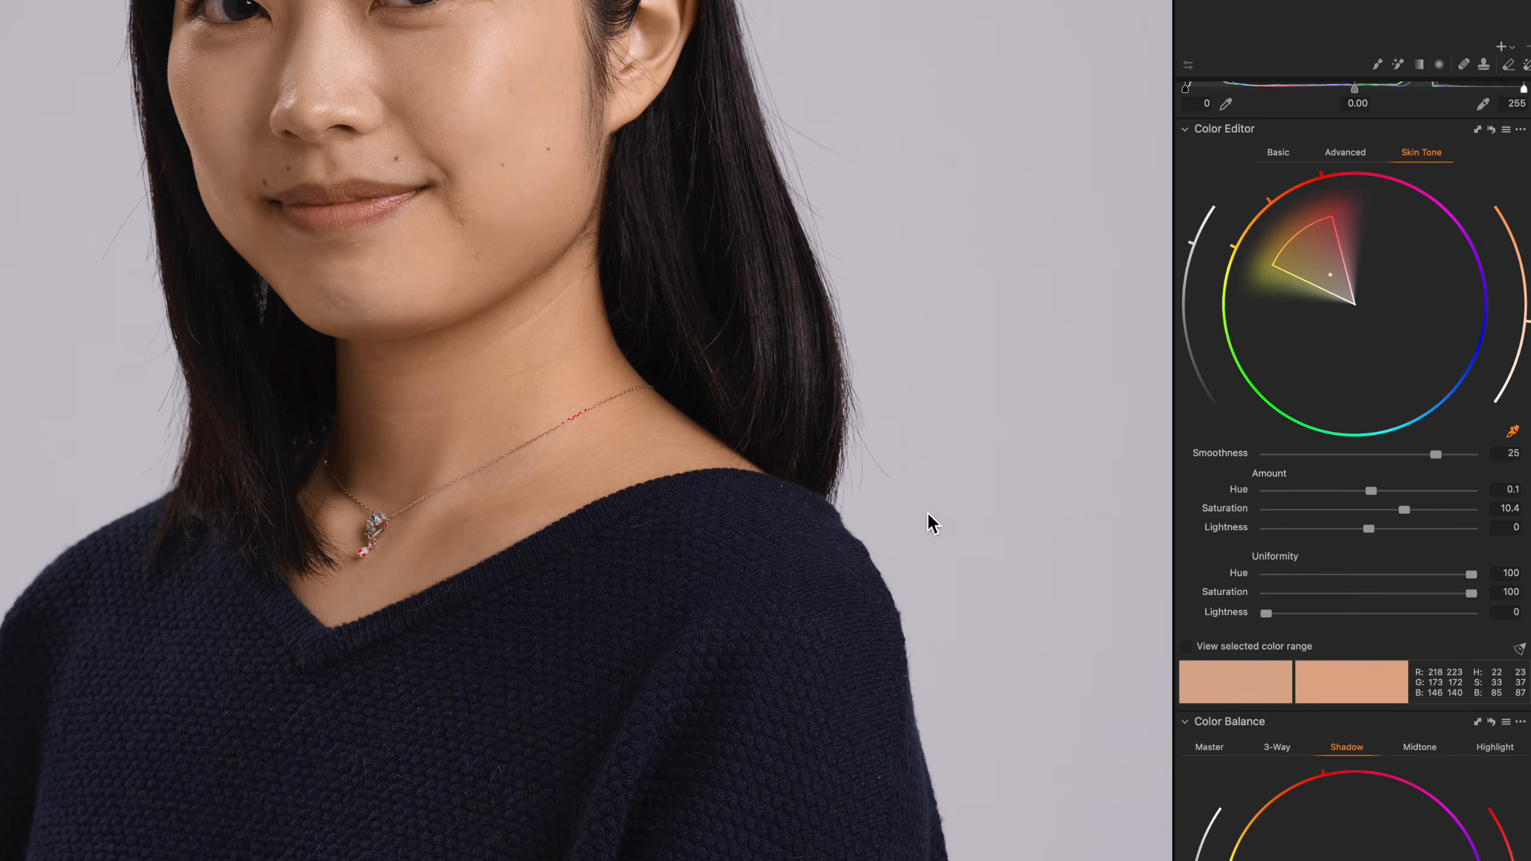
pyautogui.scroll(4, 991, 506)
pyautogui.scroll(-1, 990, 505)
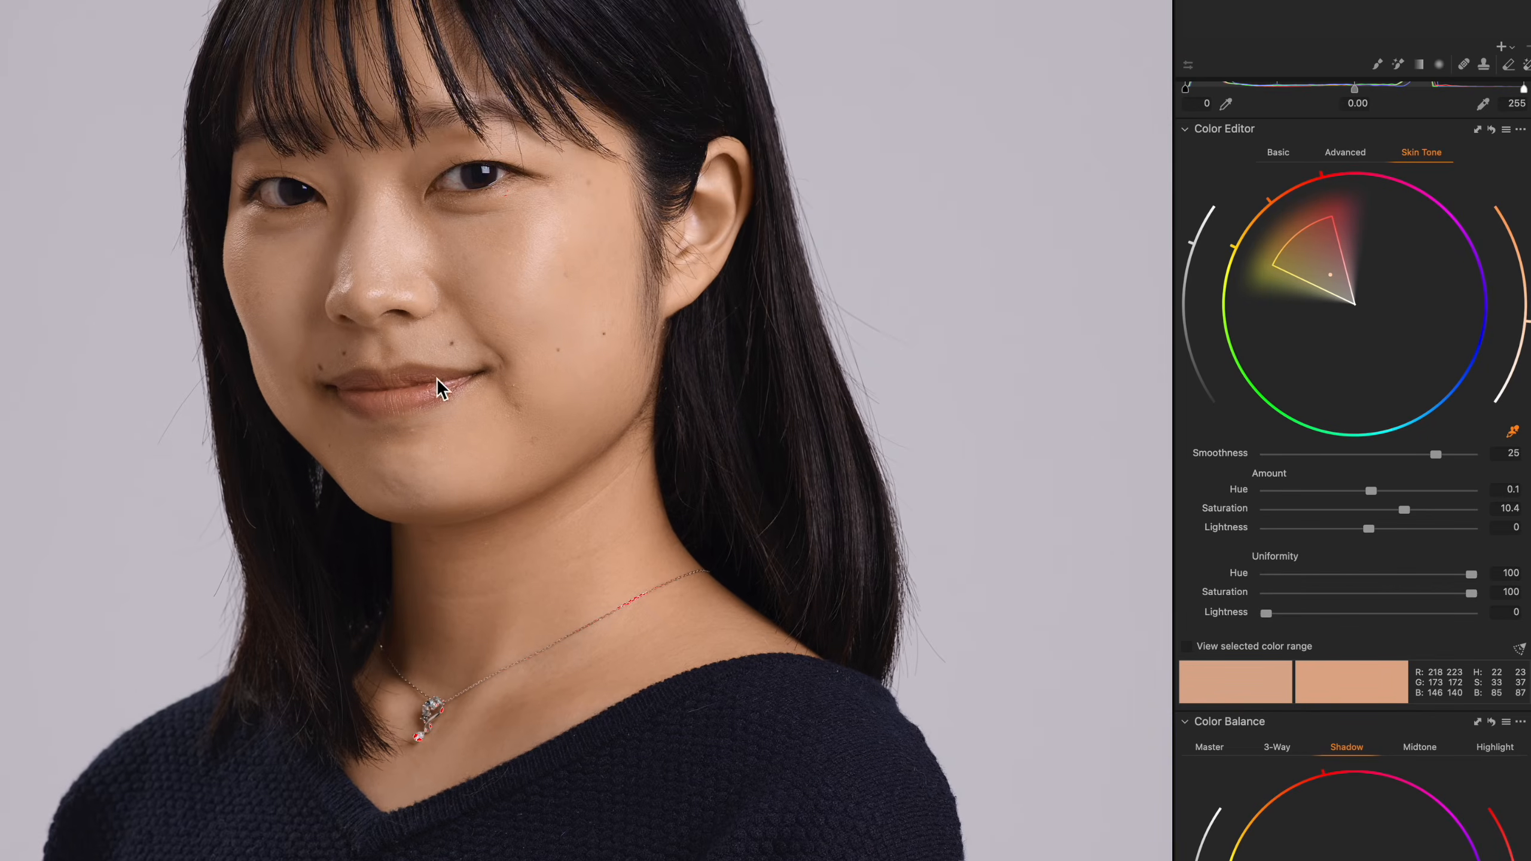
# Preview the selected colour range, reduce its smoothness to 18.8 and narrow its red side to exclude the lips
pyautogui.click(1187, 647)
pyautogui.moveTo(1440, 459); pyautogui.dragTo(1393, 457)
pyautogui.moveTo(1346, 261); pyautogui.dragTo(1332, 259)
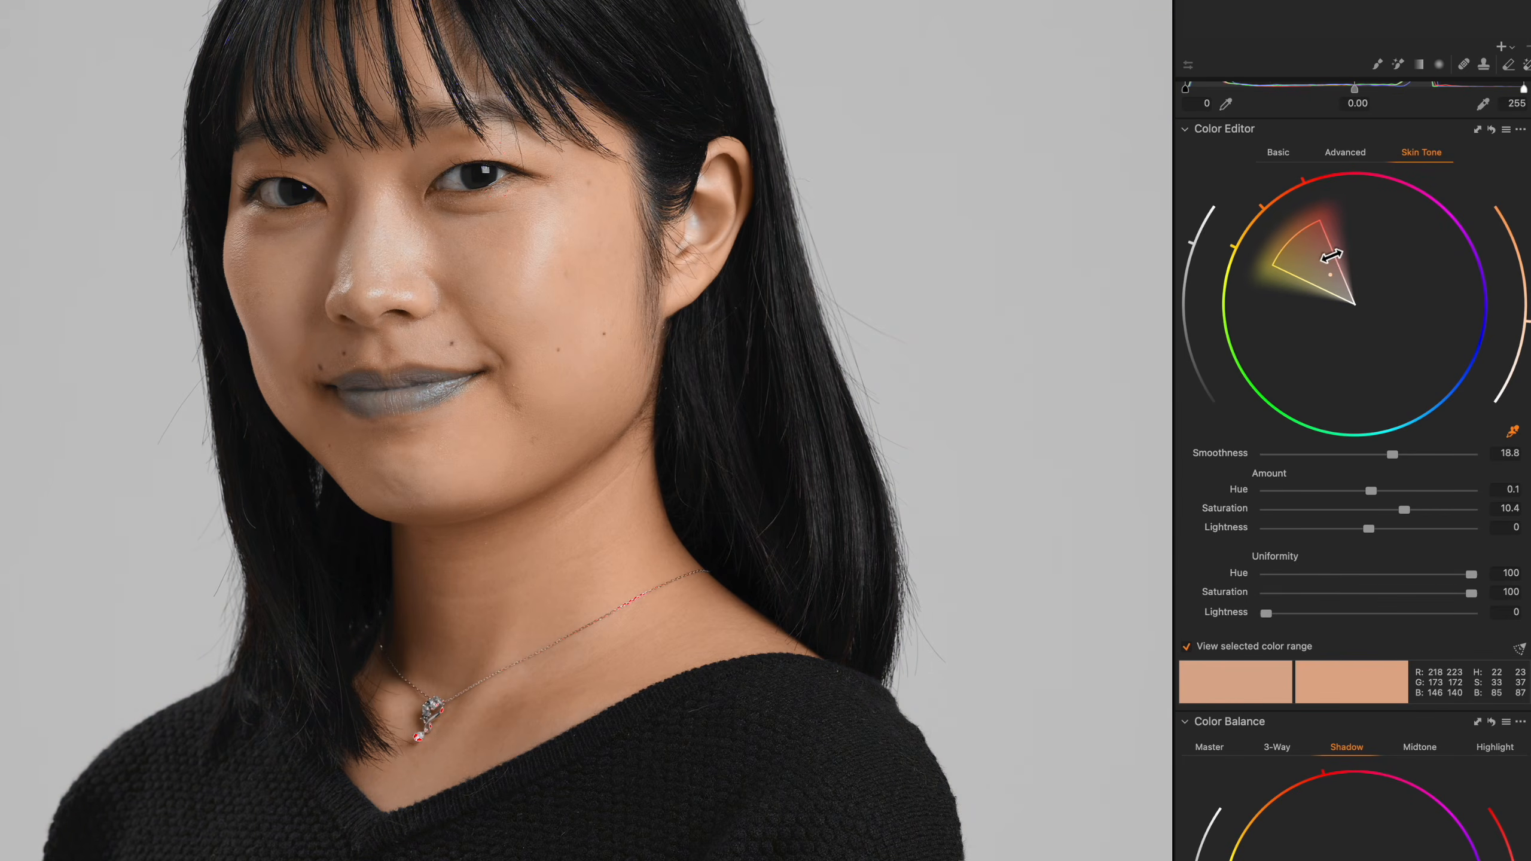
pyautogui.moveTo(1331, 256); pyautogui.dragTo(1333, 254)
pyautogui.scroll(1, 1334, 254)
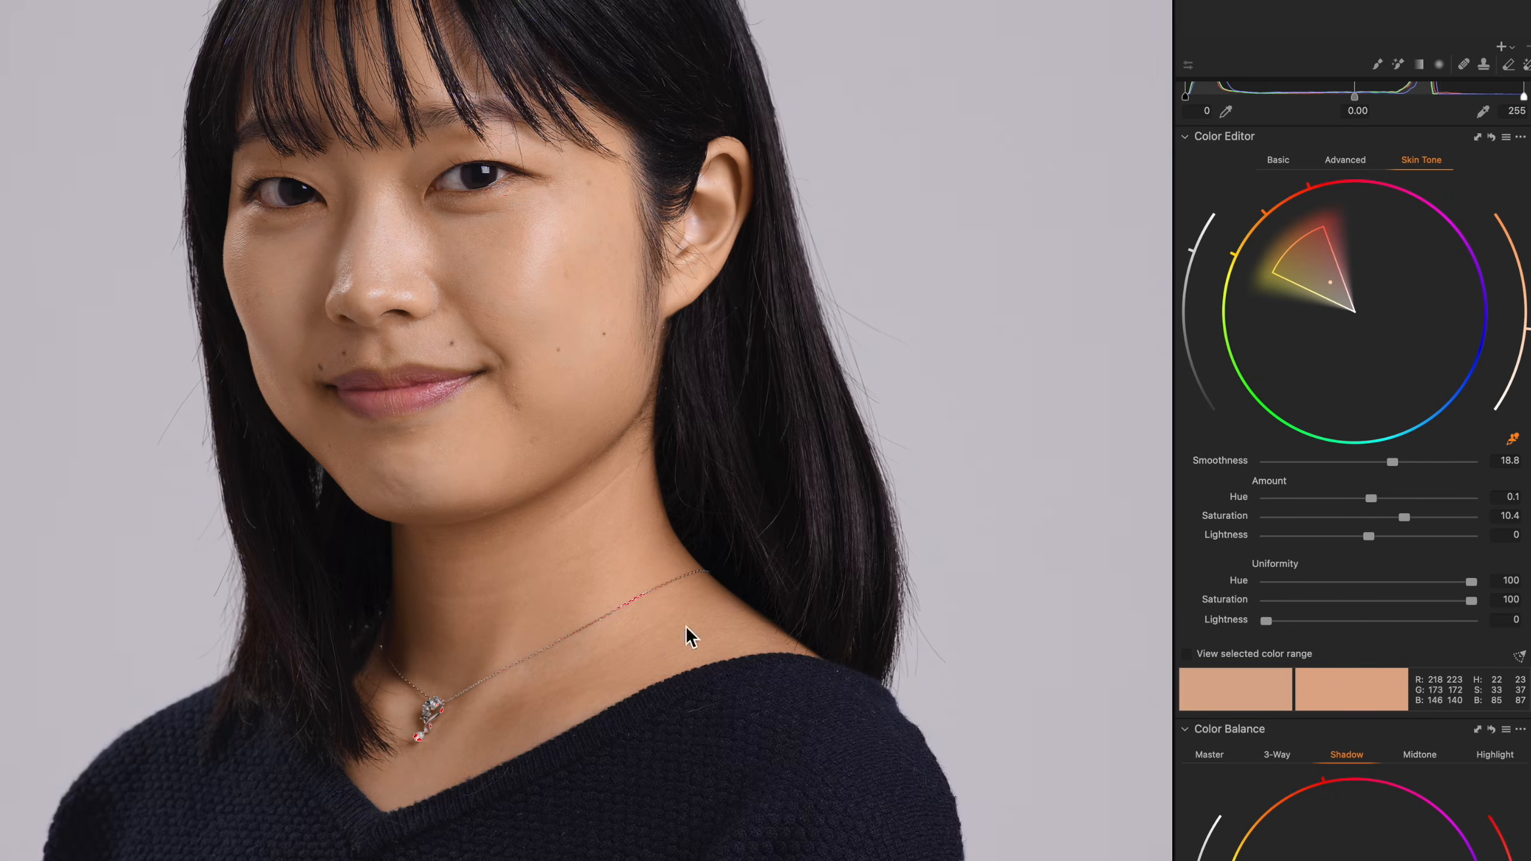
pyautogui.scroll(-5, 800, 620)
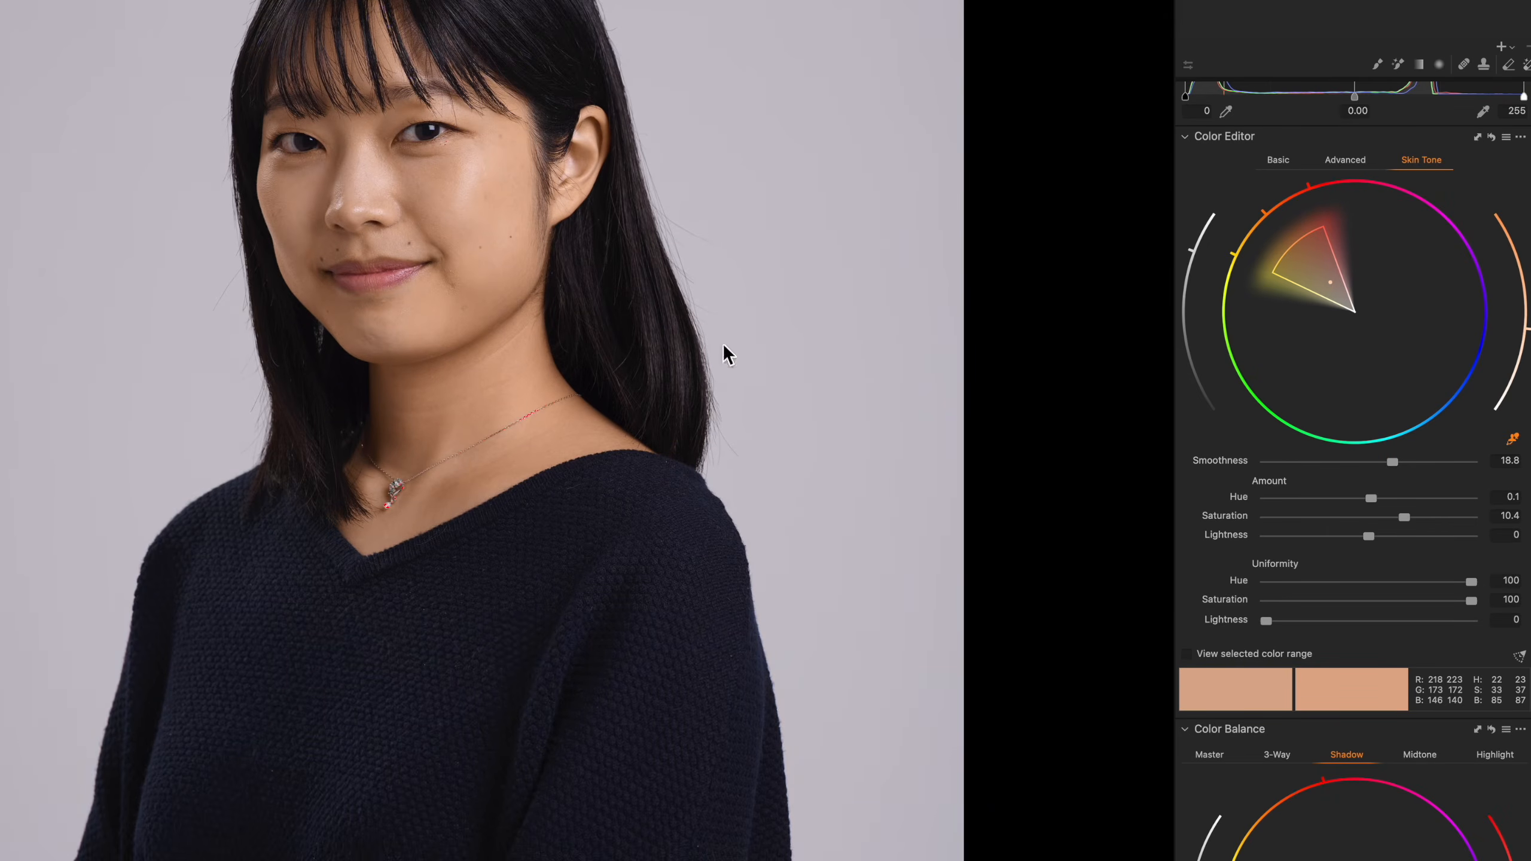
# Set skin tone Uniformity to hue 43.7 and saturation 33.8, raise the Amount saturation to 11, and compare with the unadjusted photo
pyautogui.moveTo(1471, 581); pyautogui.dragTo(1364, 581)
pyautogui.moveTo(1471, 600); pyautogui.dragTo(1360, 586)
pyautogui.moveTo(1403, 517); pyautogui.dragTo(1408, 525)
pyautogui.click(1492, 140)
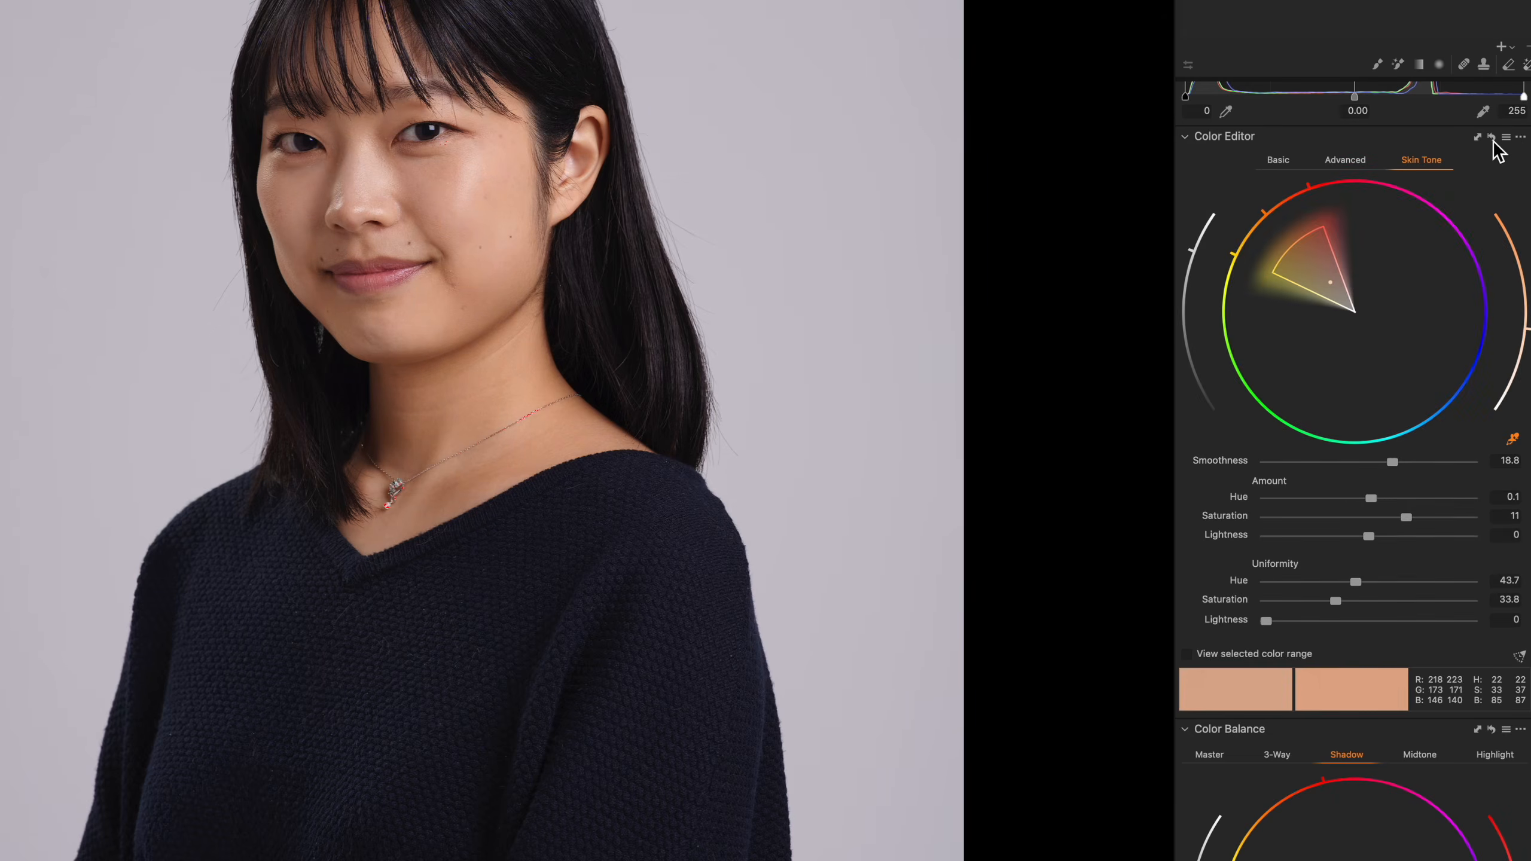
pyautogui.click(1492, 140)
# Fine-tune the skin tone Amount saturation to 8.2 while comparing with the unadjusted skin
pyautogui.moveTo(1409, 518); pyautogui.dragTo(1442, 519)
pyautogui.click(1492, 140)
pyautogui.moveTo(1419, 519); pyautogui.dragTo(1406, 520)
pyautogui.moveTo(1405, 520); pyautogui.dragTo(1404, 520)
pyautogui.moveTo(1406, 519); pyautogui.dragTo(1406, 519)
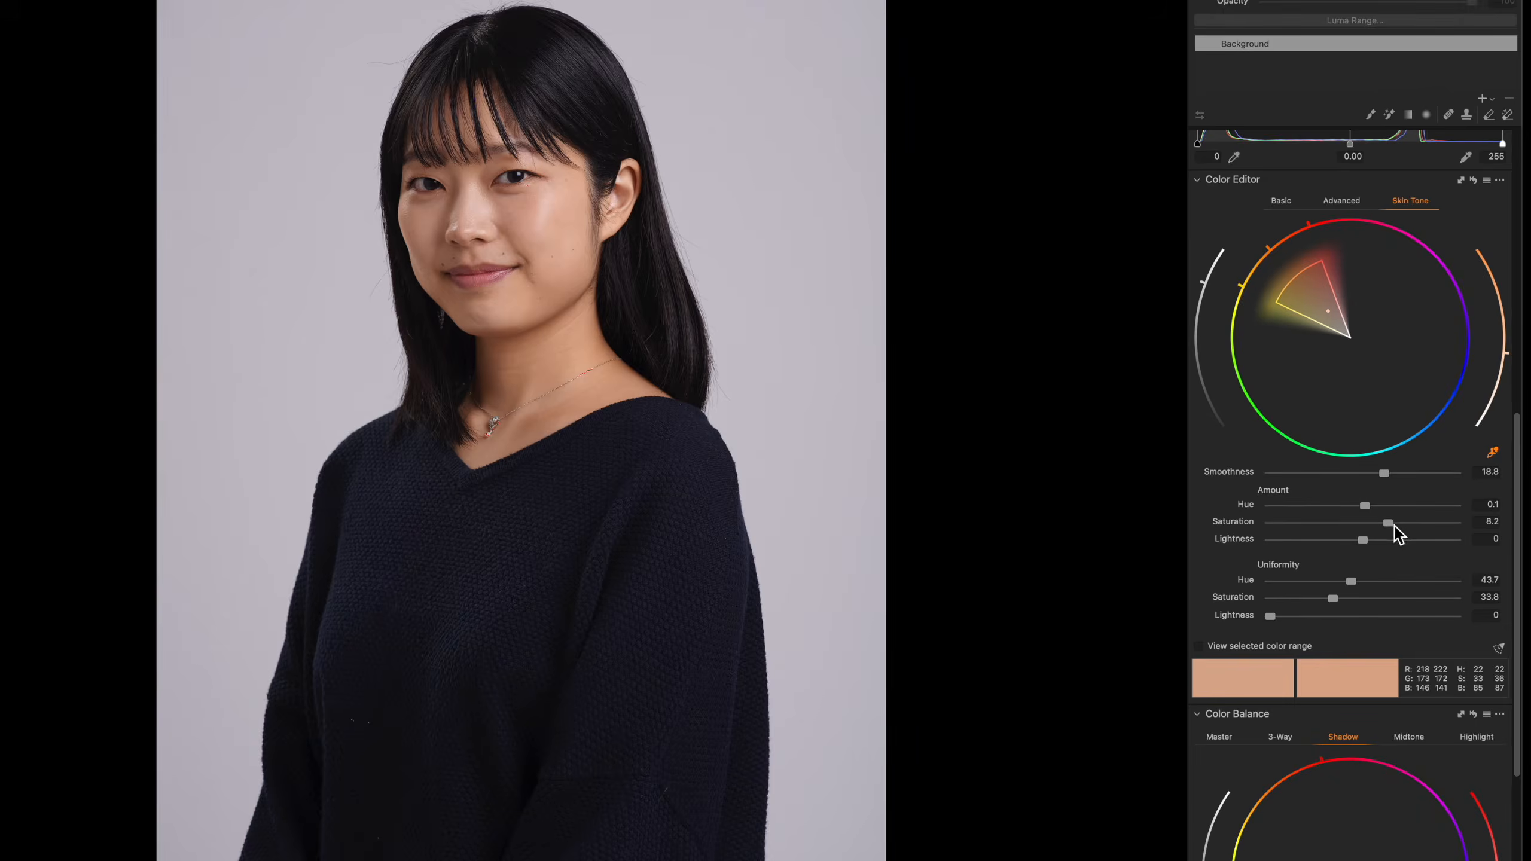
# Sample the sweater in the Advanced Color Editor and set its hue to -30, saturation to 67 and lightness to 54.1
pyautogui.click(1354, 206)
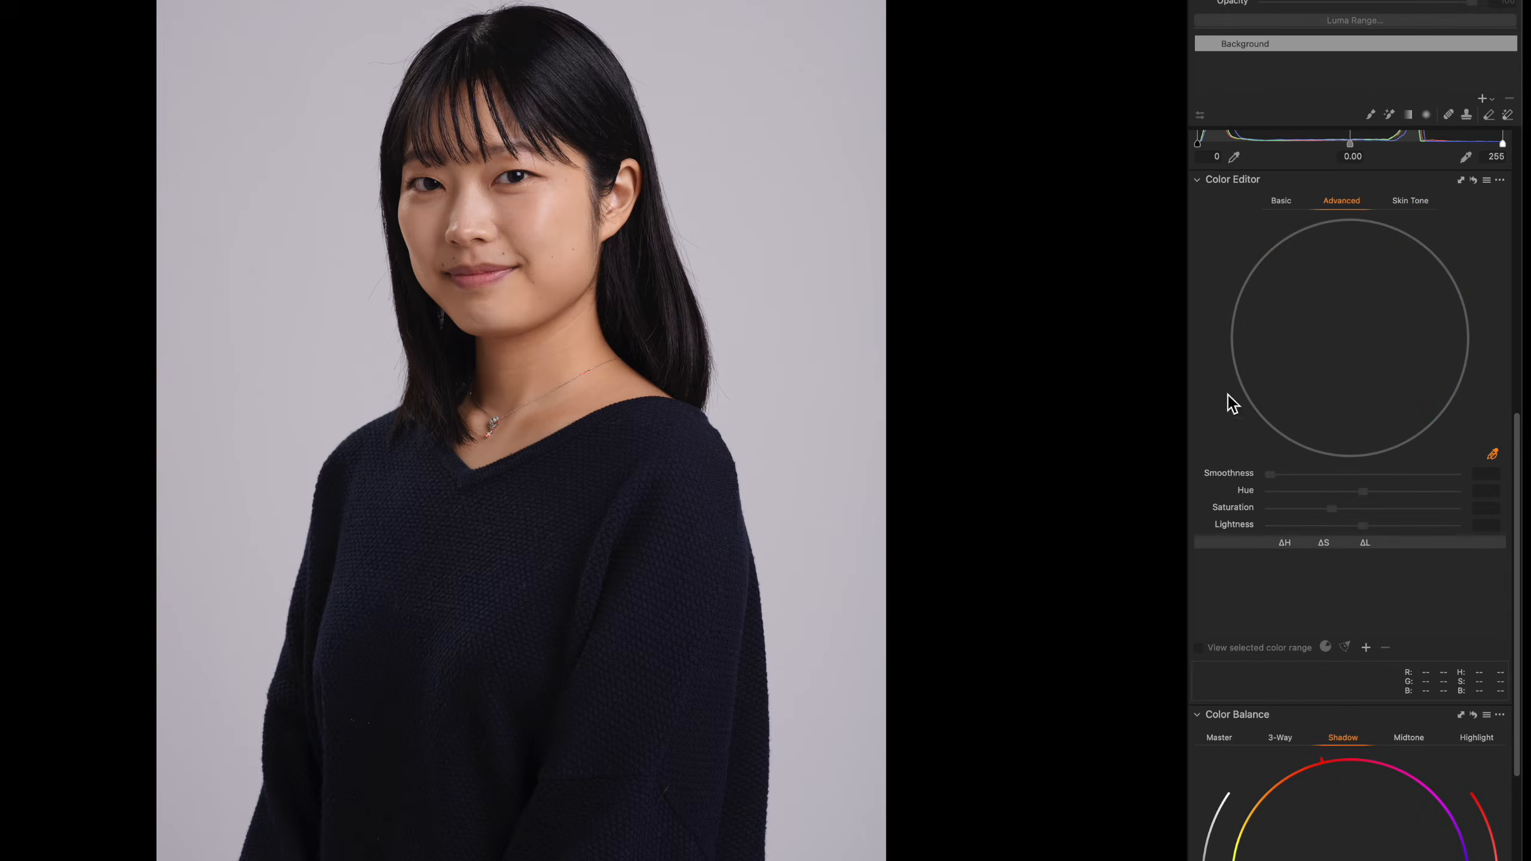
pyautogui.click(1492, 455)
pyautogui.click(527, 529)
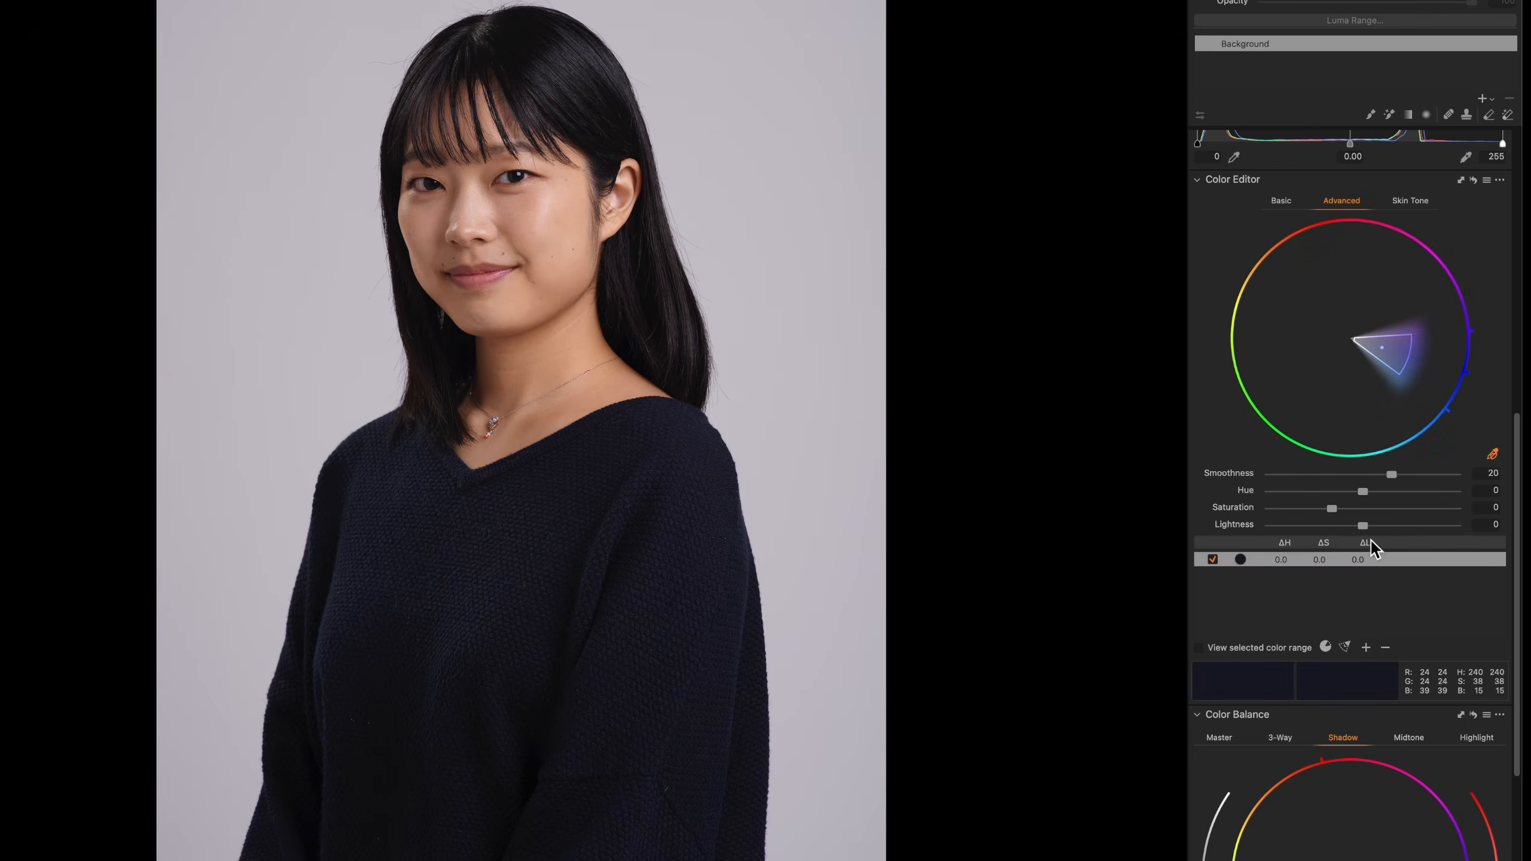
pyautogui.moveTo(1362, 525); pyautogui.dragTo(1416, 535)
pyautogui.moveTo(1362, 491); pyautogui.dragTo(1231, 499)
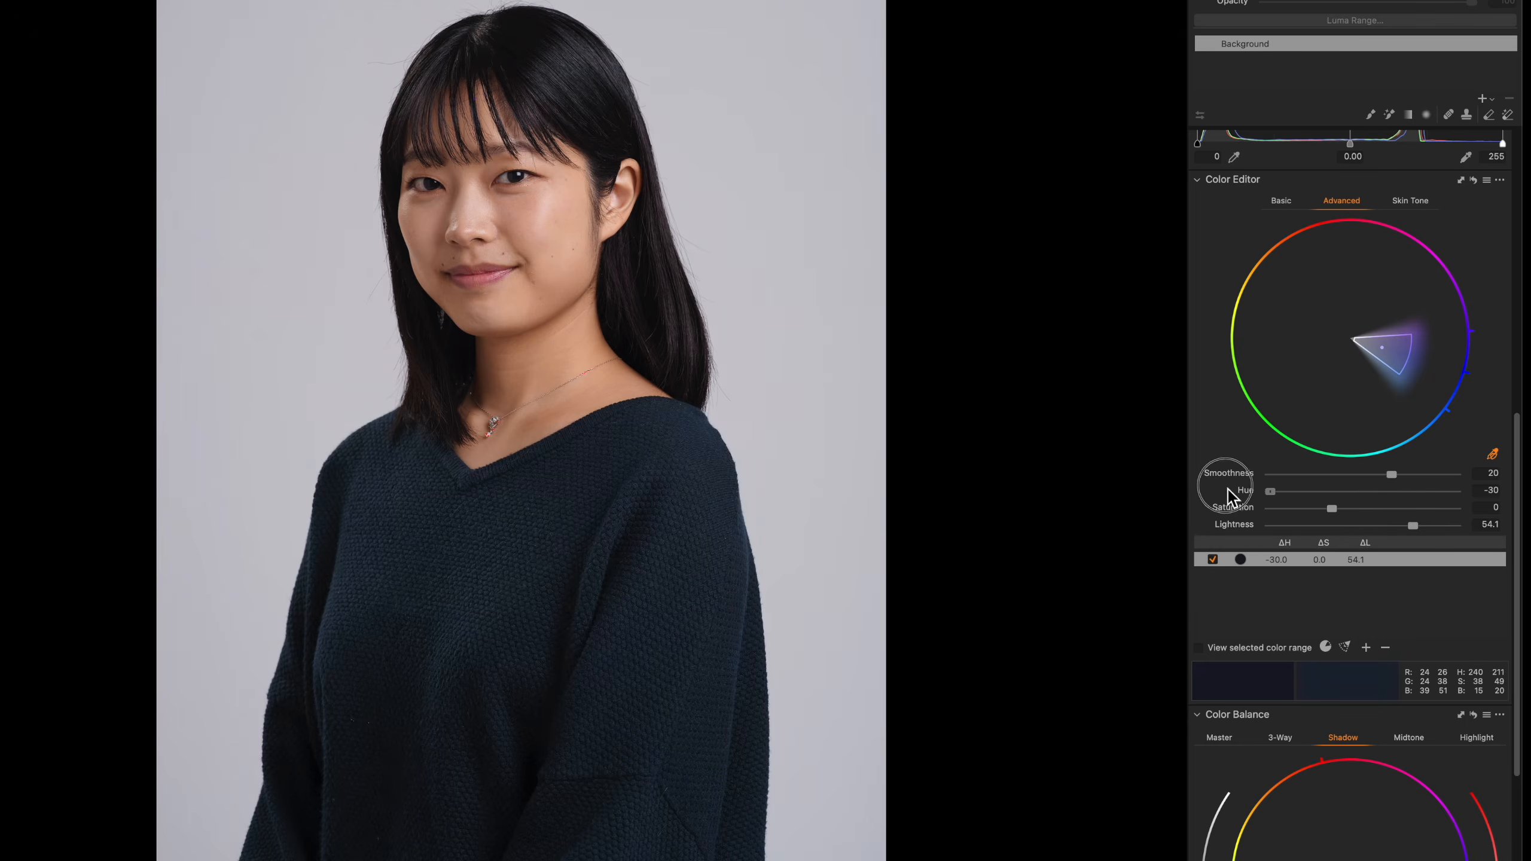
pyautogui.moveTo(1365, 512); pyautogui.dragTo(1381, 513)
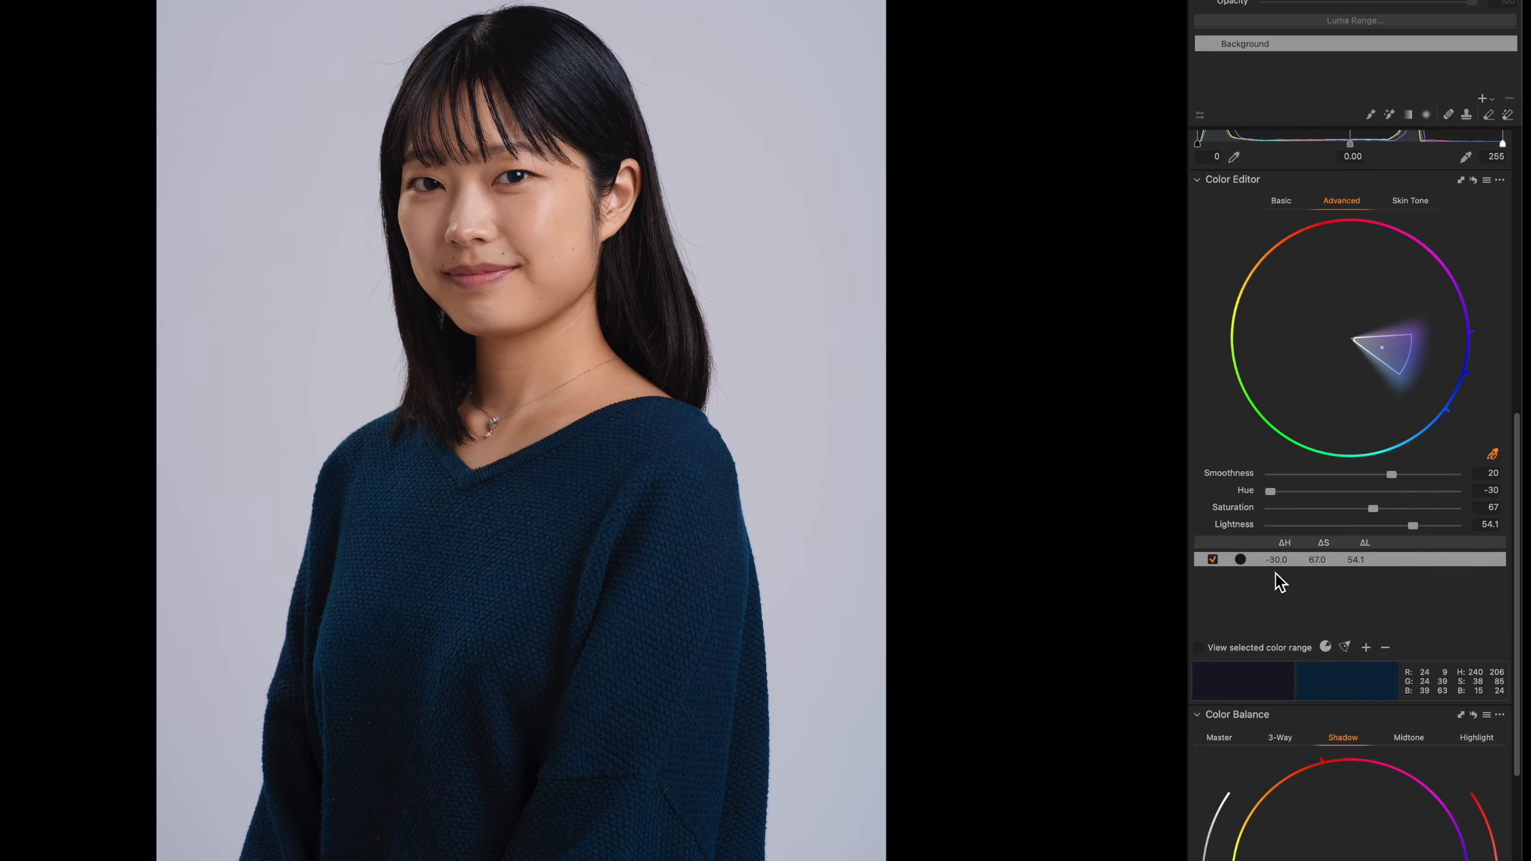
# Exclude low-saturation colours from the sweater's range, set its smoothness to 6, and compare the correction on and off
pyautogui.click(1213, 560)
pyautogui.click(1213, 559)
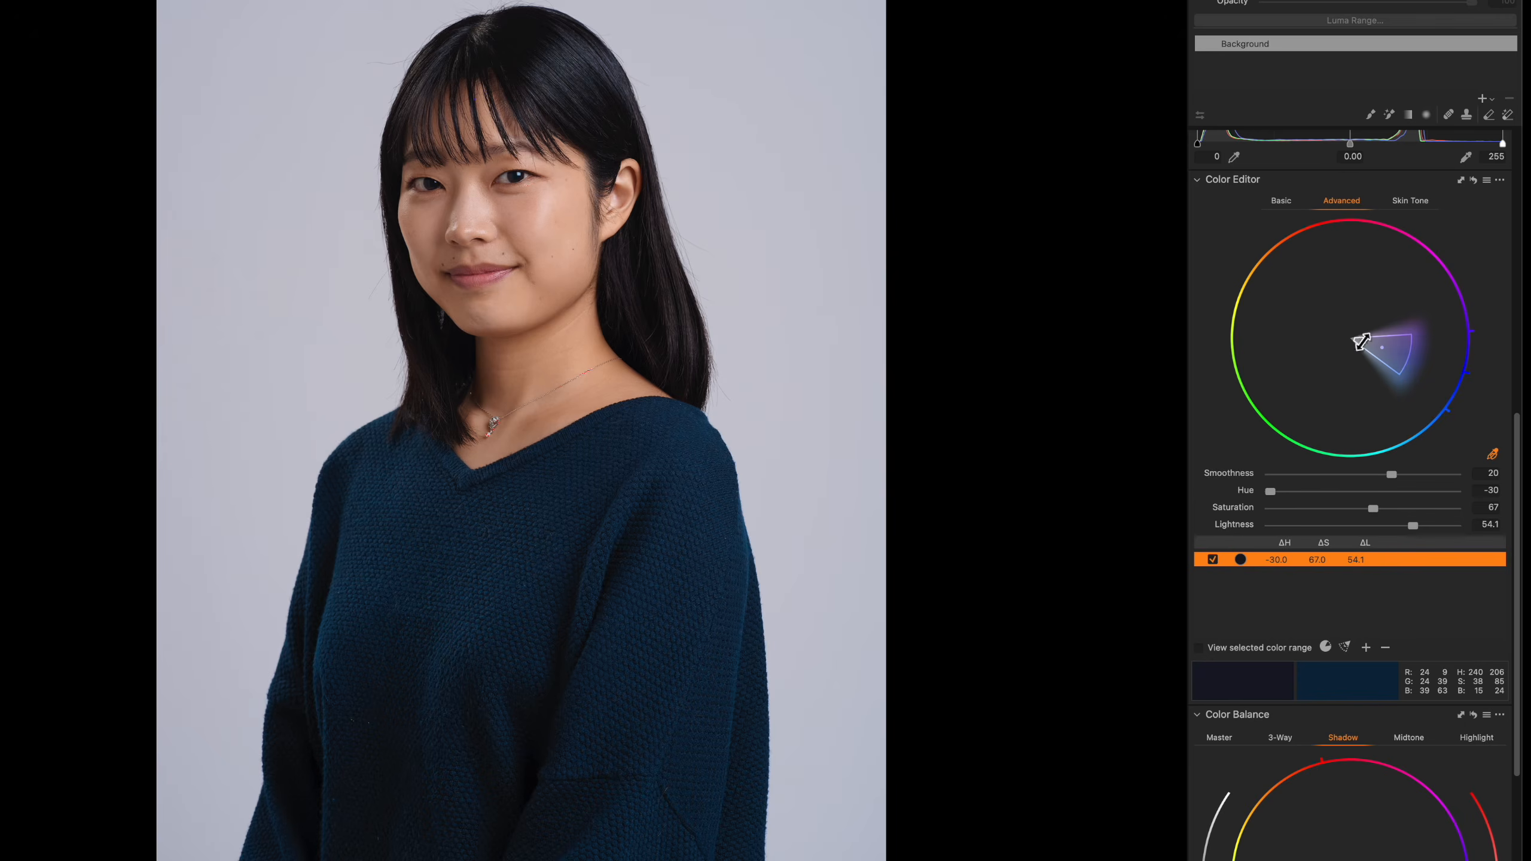
pyautogui.moveTo(1360, 340); pyautogui.dragTo(1373, 352)
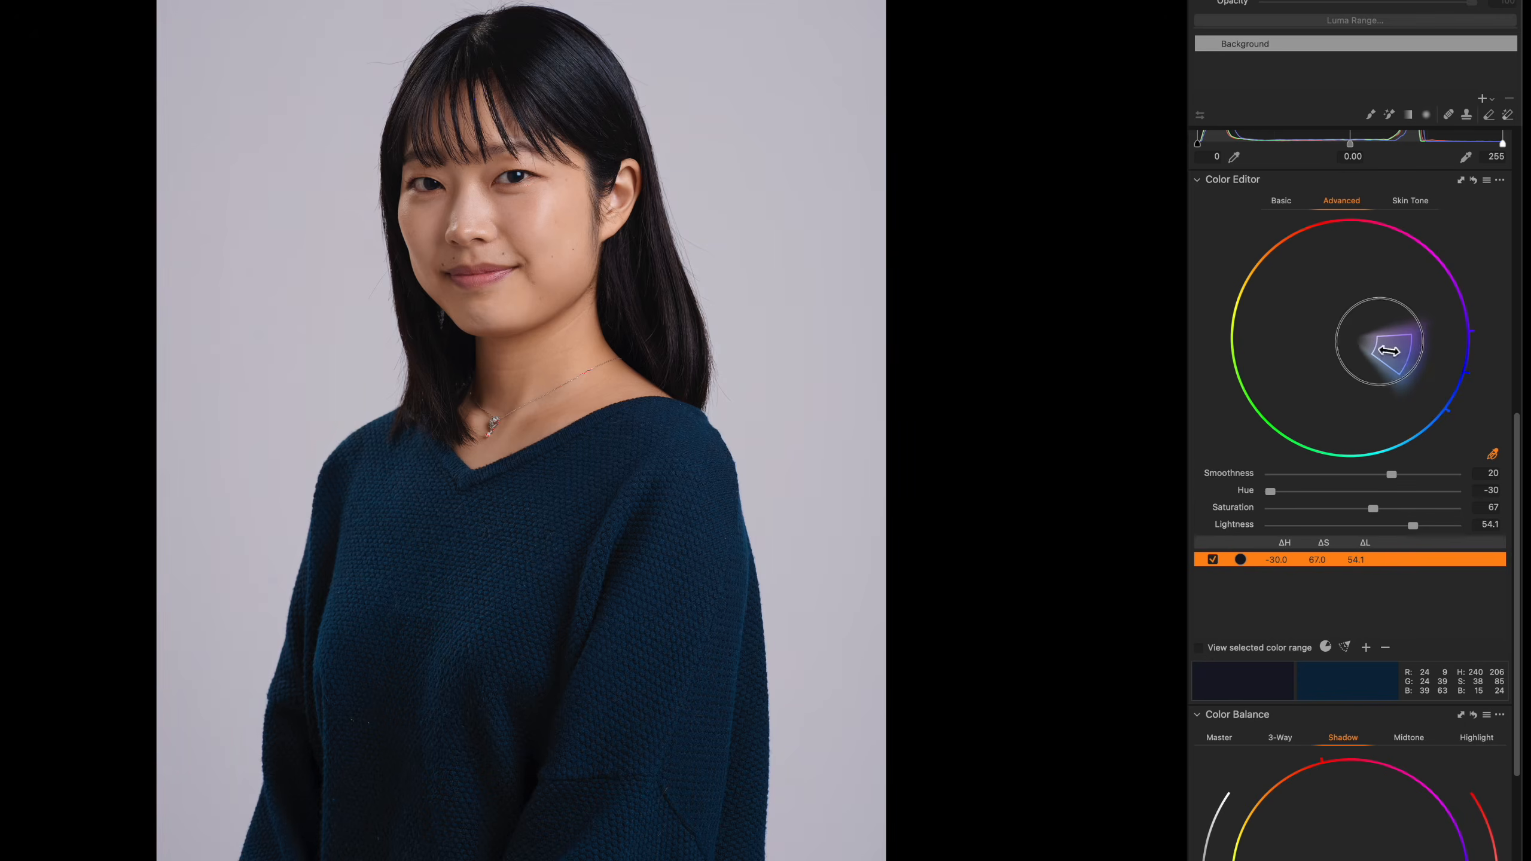
pyautogui.moveTo(1391, 476); pyautogui.dragTo(1305, 477)
pyautogui.click(1215, 562)
pyautogui.click(1215, 561)
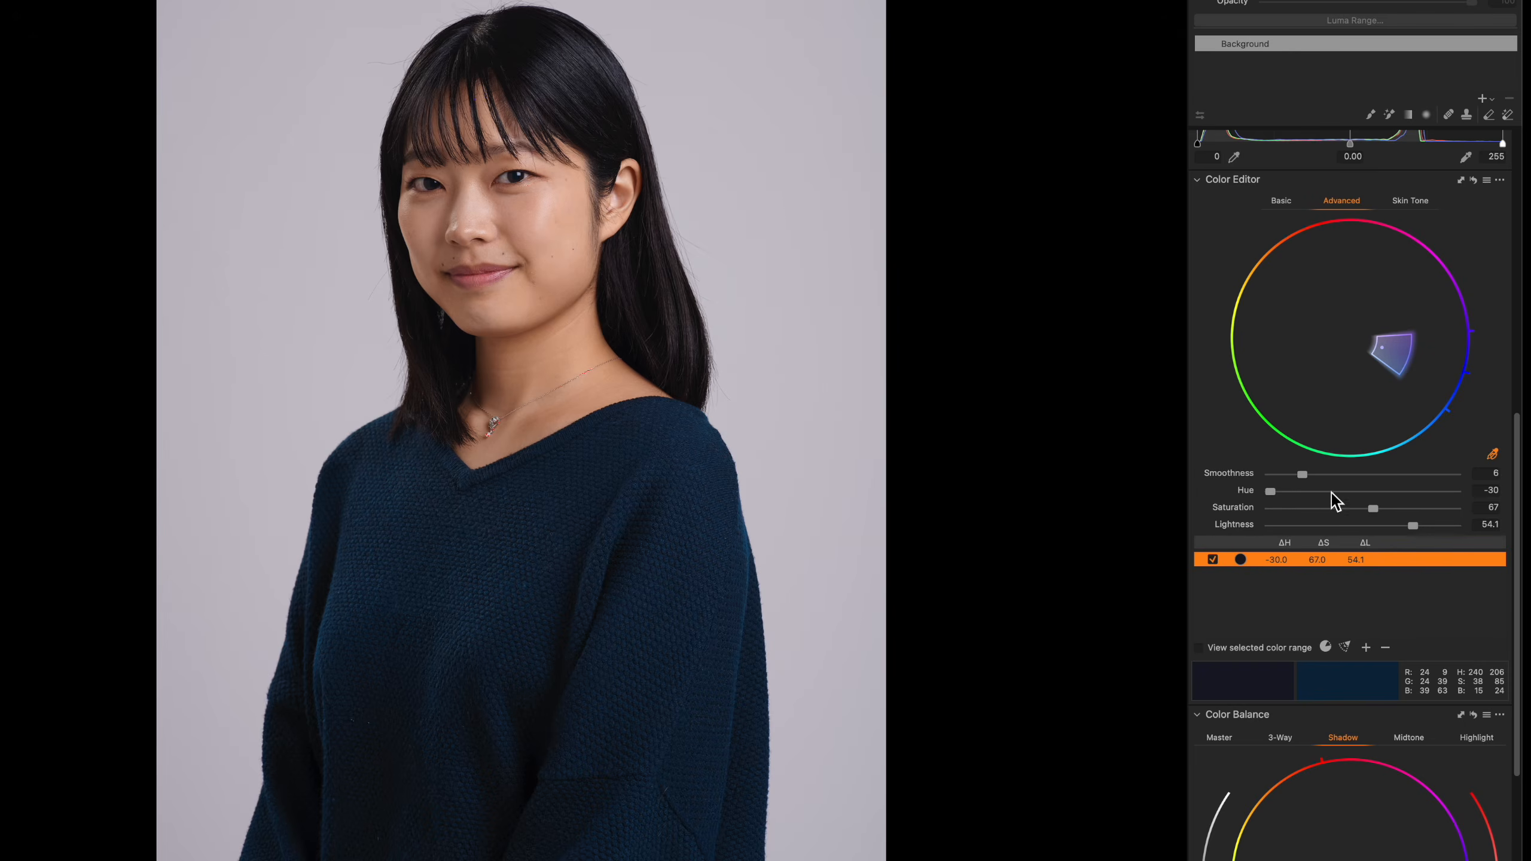
# Add a shadow point and a highlight point to the RGB curve and lower the Levels output white to 242
pyautogui.scroll(8, 1333, 501)
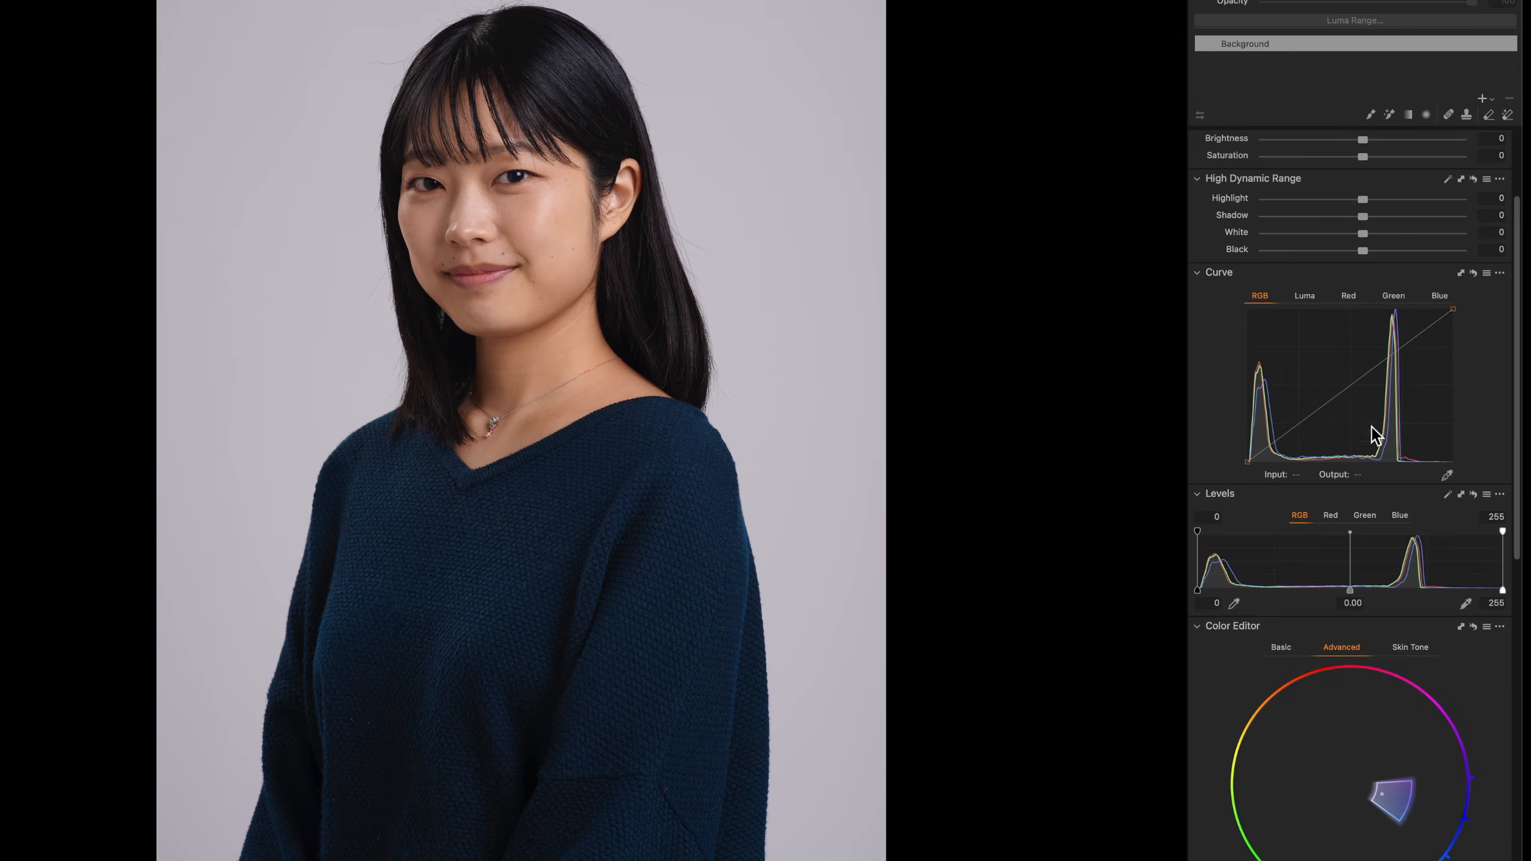
pyautogui.click(1305, 420)
pyautogui.click(1374, 370)
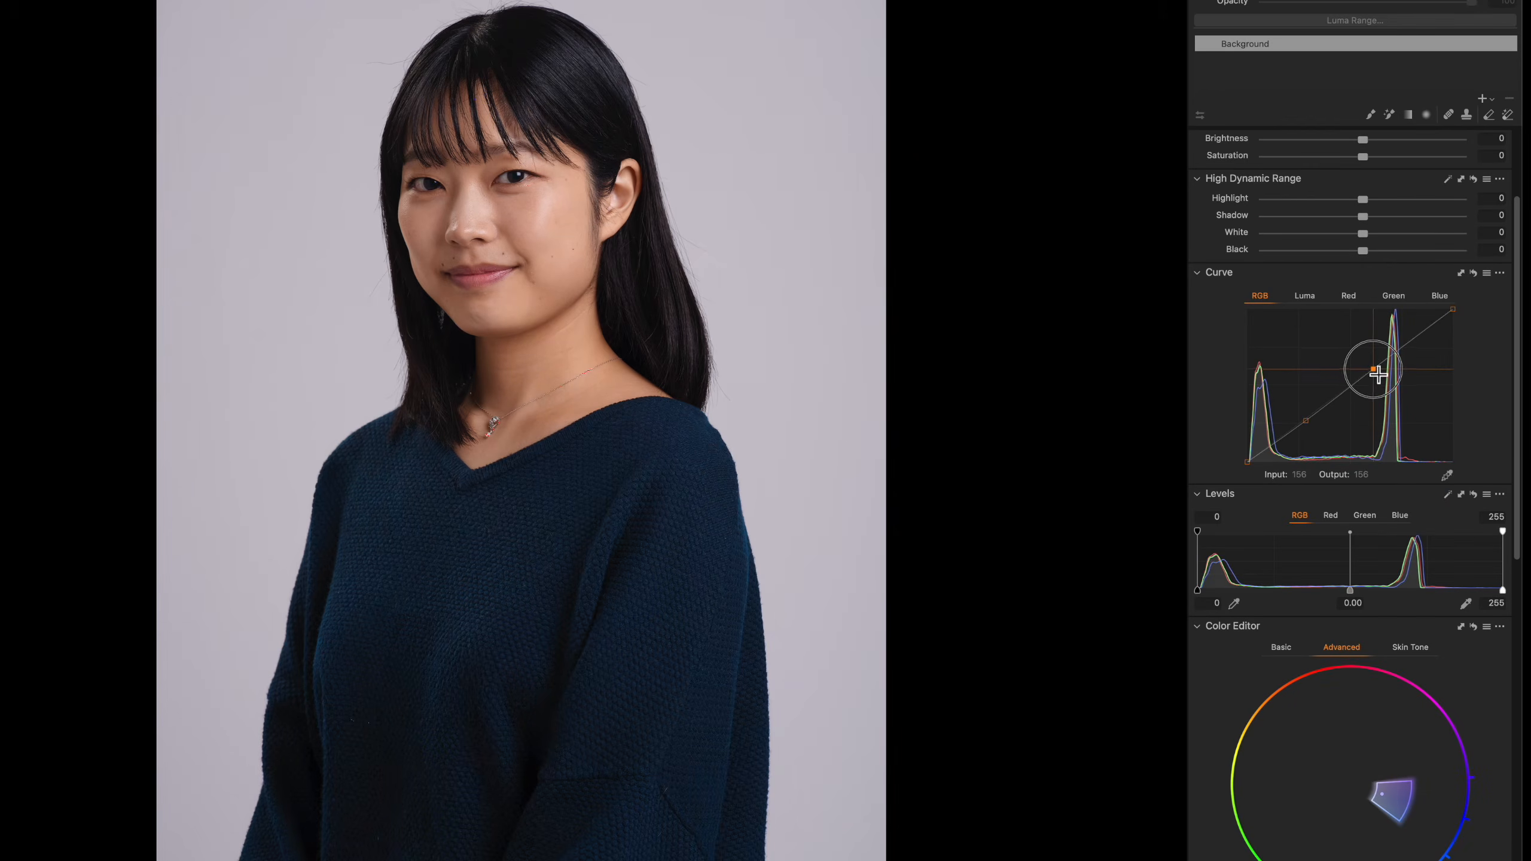
pyautogui.moveTo(1256, 469); pyautogui.dragTo(1258, 470)
pyautogui.click(1453, 311)
pyautogui.moveTo(1504, 590); pyautogui.dragTo(1486, 596)
pyautogui.moveTo(1344, 593); pyautogui.dragTo(1347, 599)
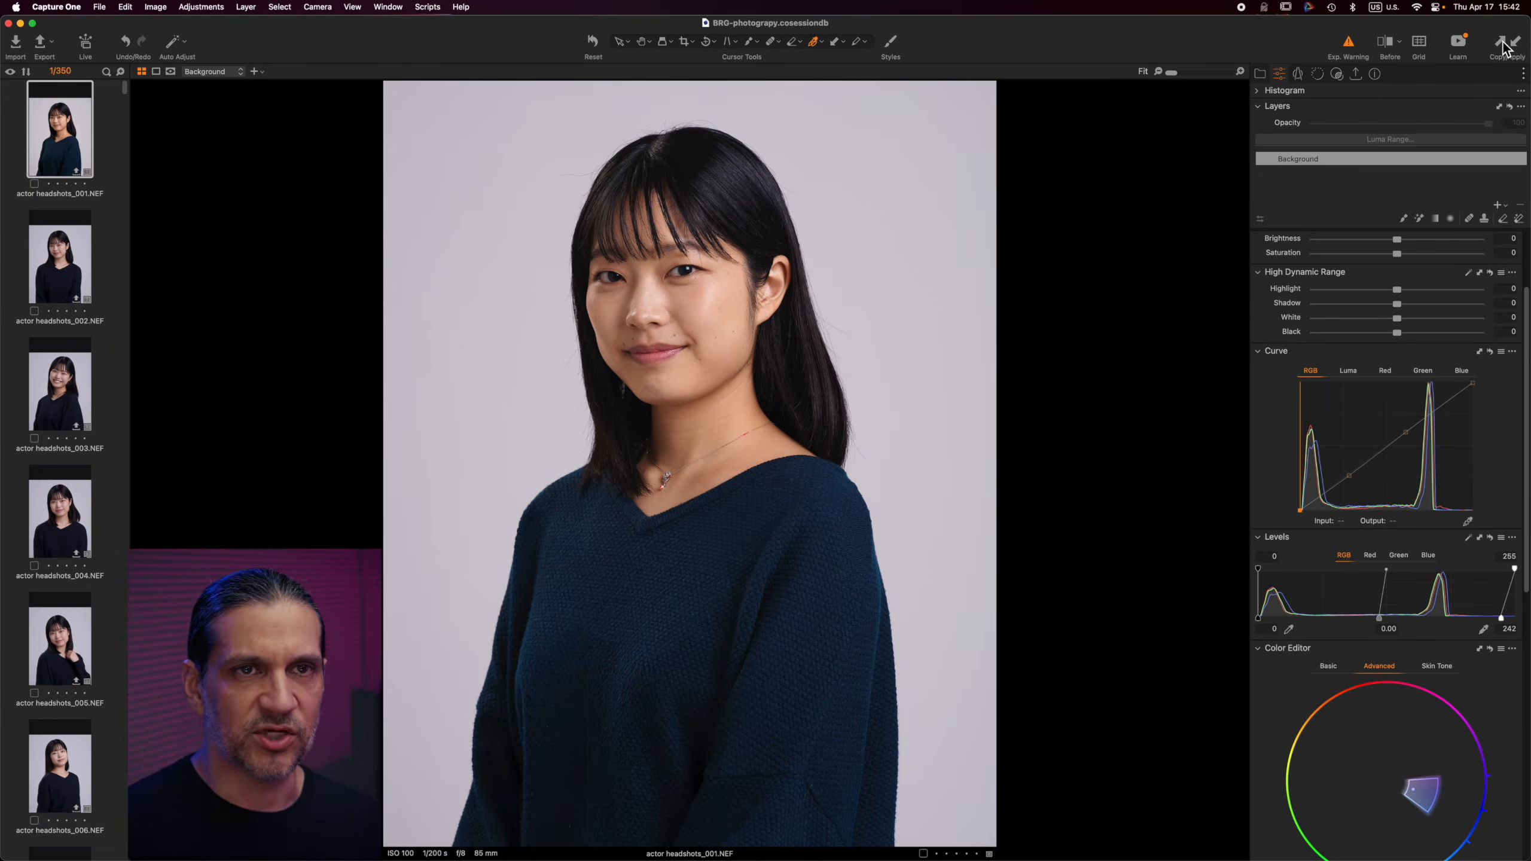
# Copy the adjustments of actor headshots_001 and apply them to actor headshots_002 through actor headshots_066
pyautogui.click(67, 260)
pyautogui.moveTo(126, 92); pyautogui.dragTo(134, 228)
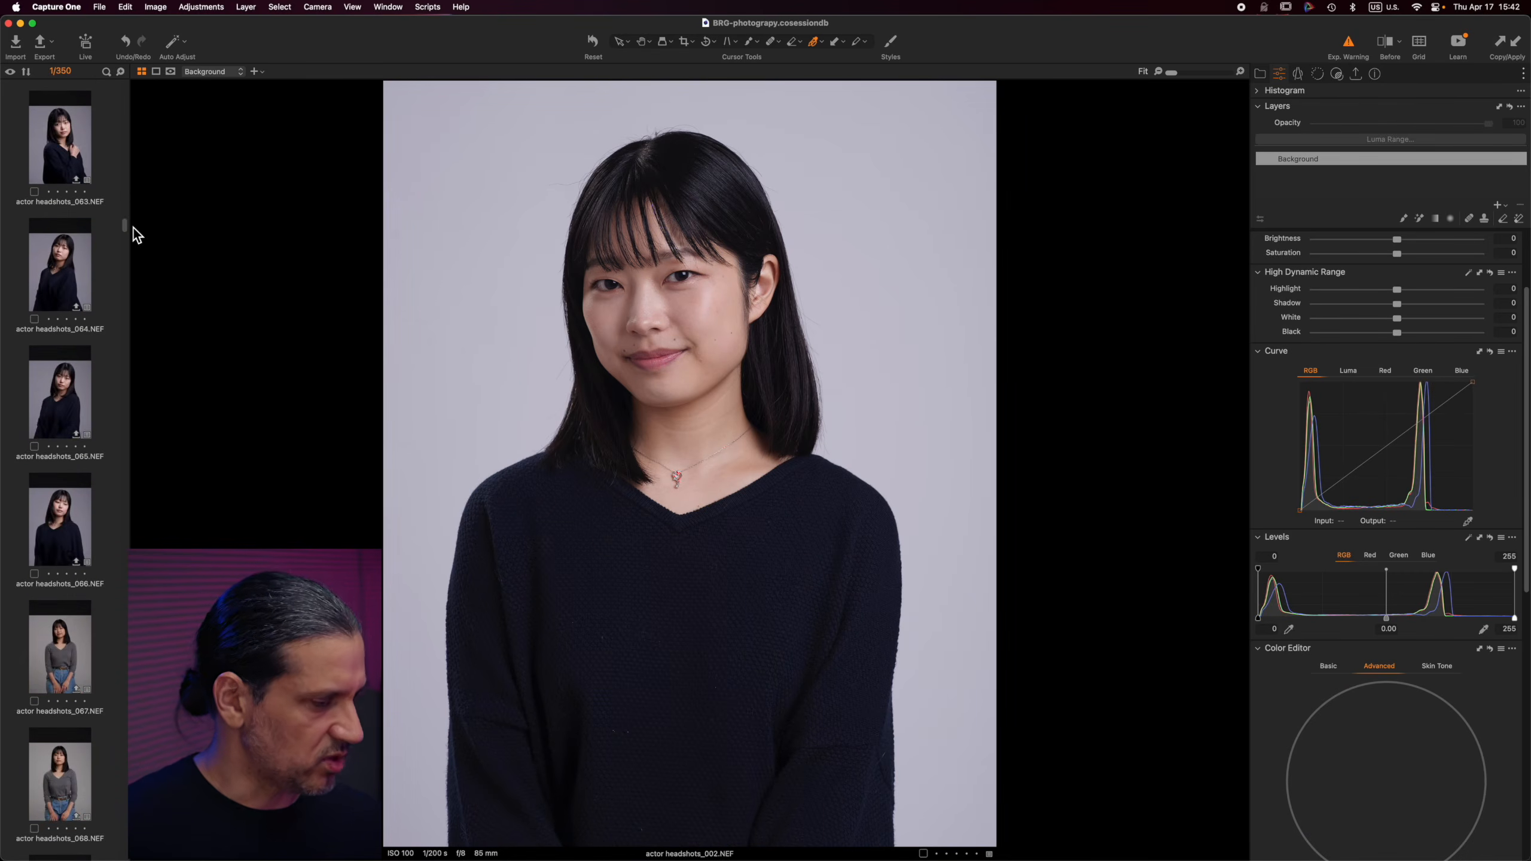
pyautogui.keyDown('shift'); pyautogui.click(78, 498); pyautogui.keyUp('shift')
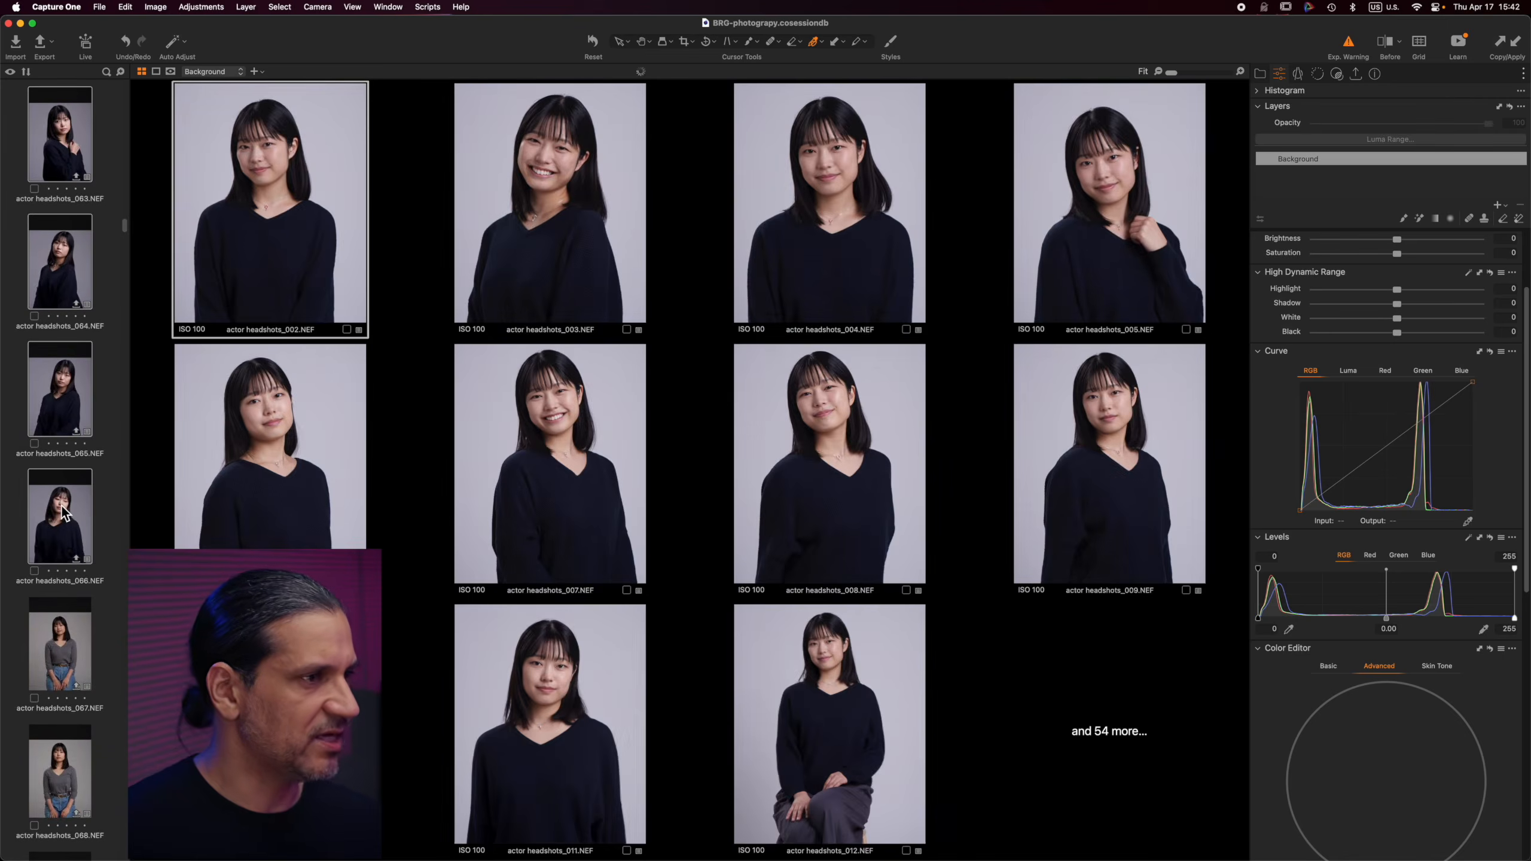
pyautogui.click(1515, 47)
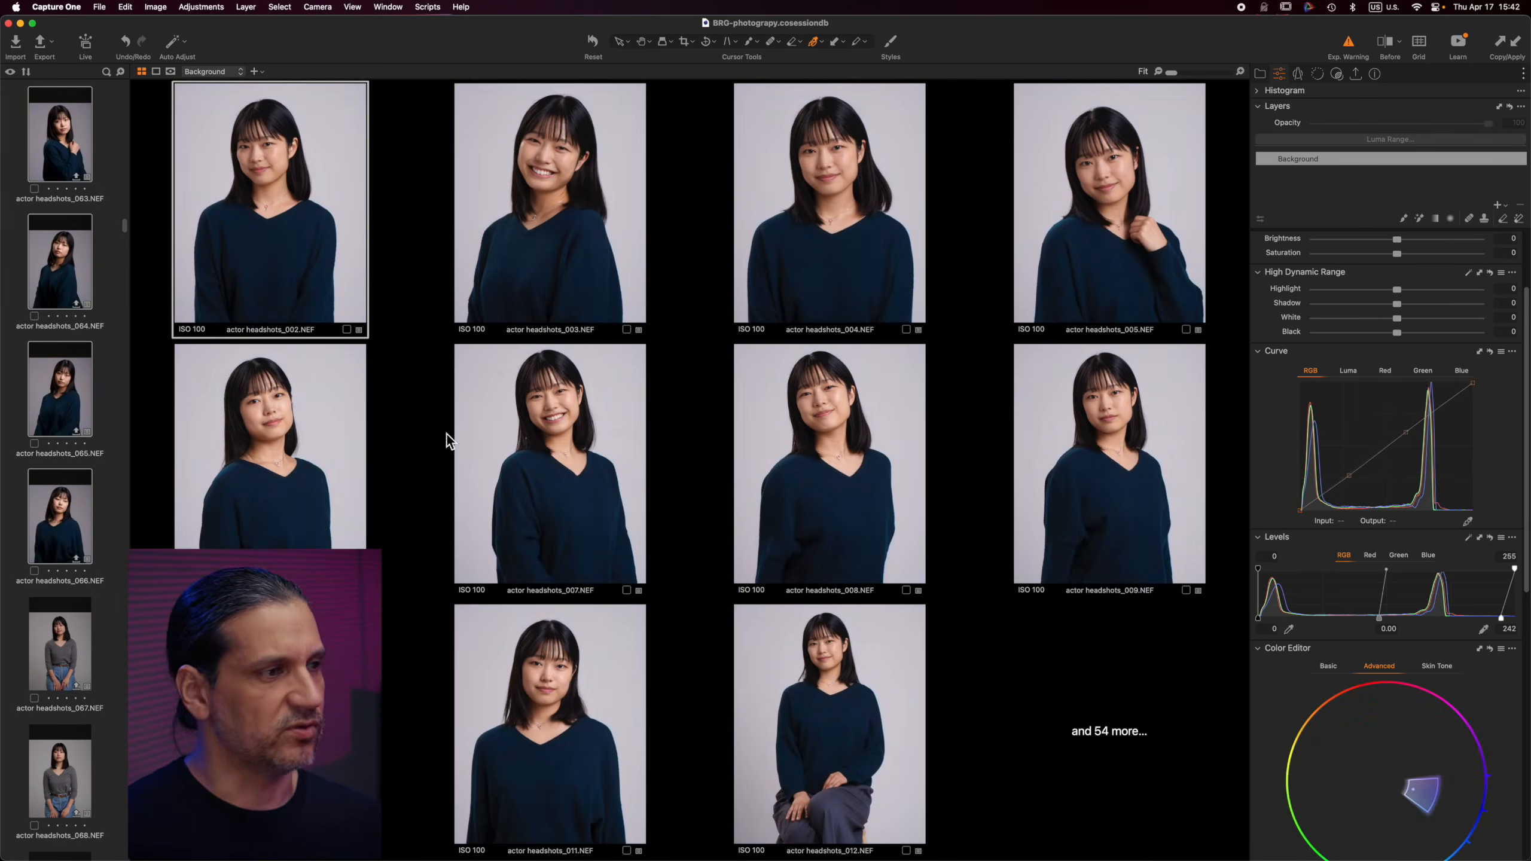
# Review actor headshots_066 through actor headshots_064 and compare actor headshots_064 before and after its adjustments
pyautogui.click(102, 524)
pyautogui.click(75, 524)
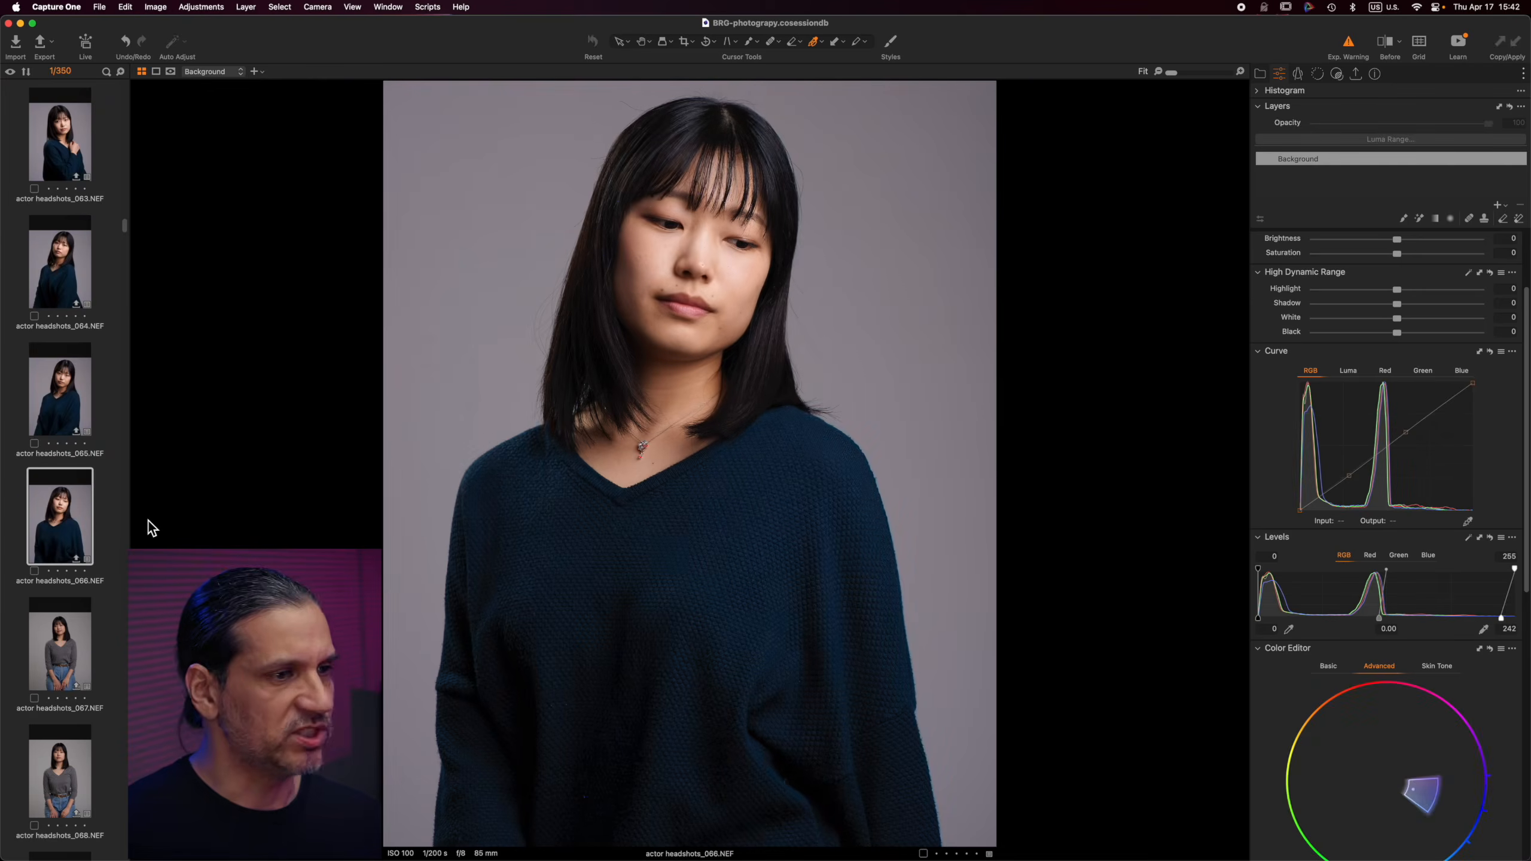
pyautogui.press('Up')
pyautogui.press('Up')
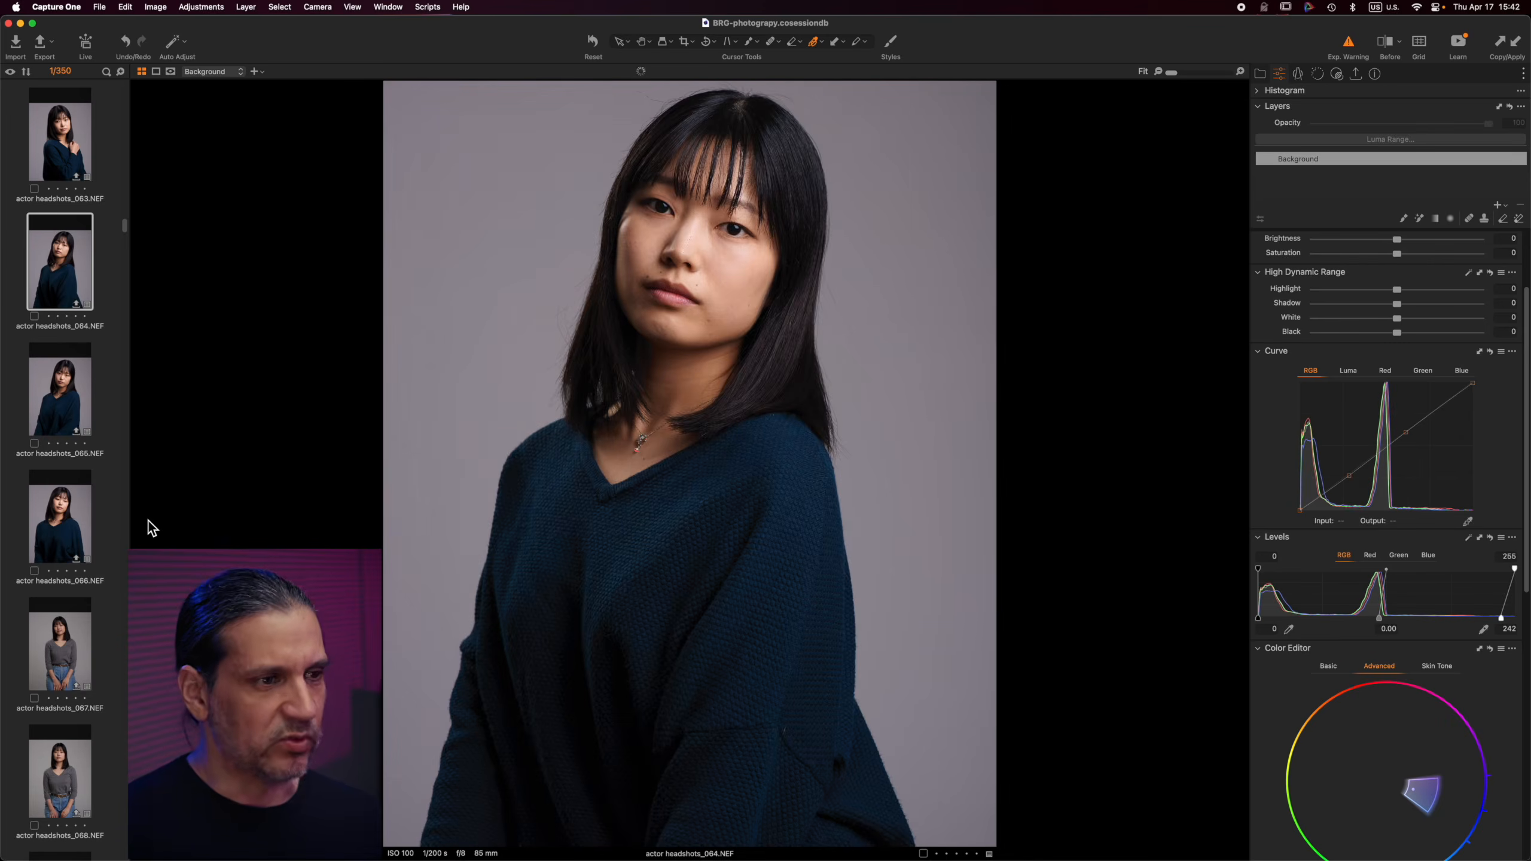
pyautogui.press('y')
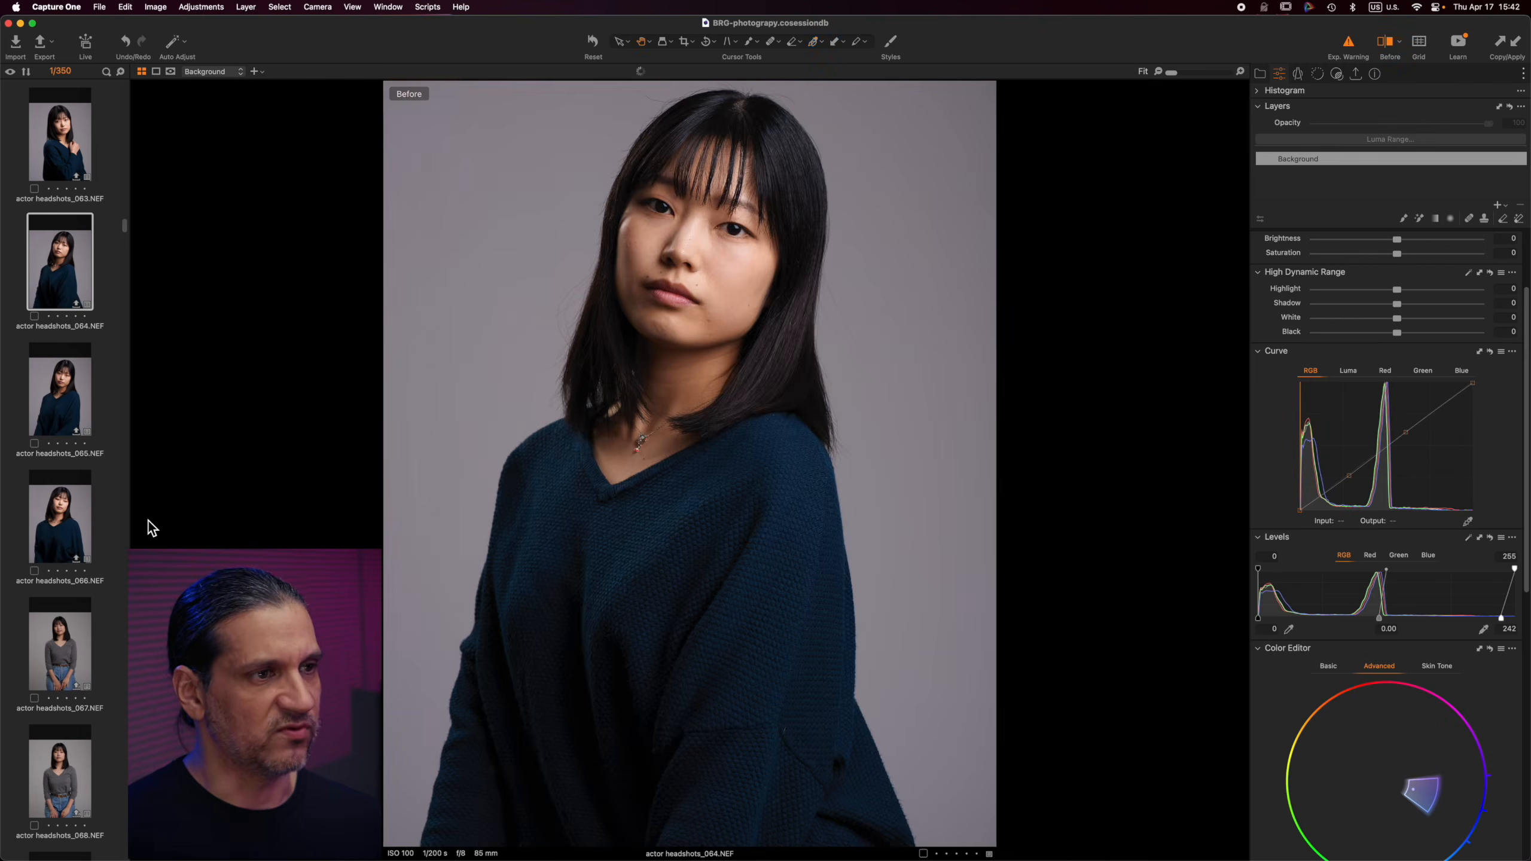
pyautogui.press('y')
# Browse backwards from actor headshots_064 to actor headshots_035, checking the consistency of the applied colour and exposure
pyautogui.press('Up')
pyautogui.press('Up')
pyautogui.press('Up')
pyautogui.press('Up')
pyautogui.press('Up')
pyautogui.press('Up')
pyautogui.press('Up')
pyautogui.press('Up')
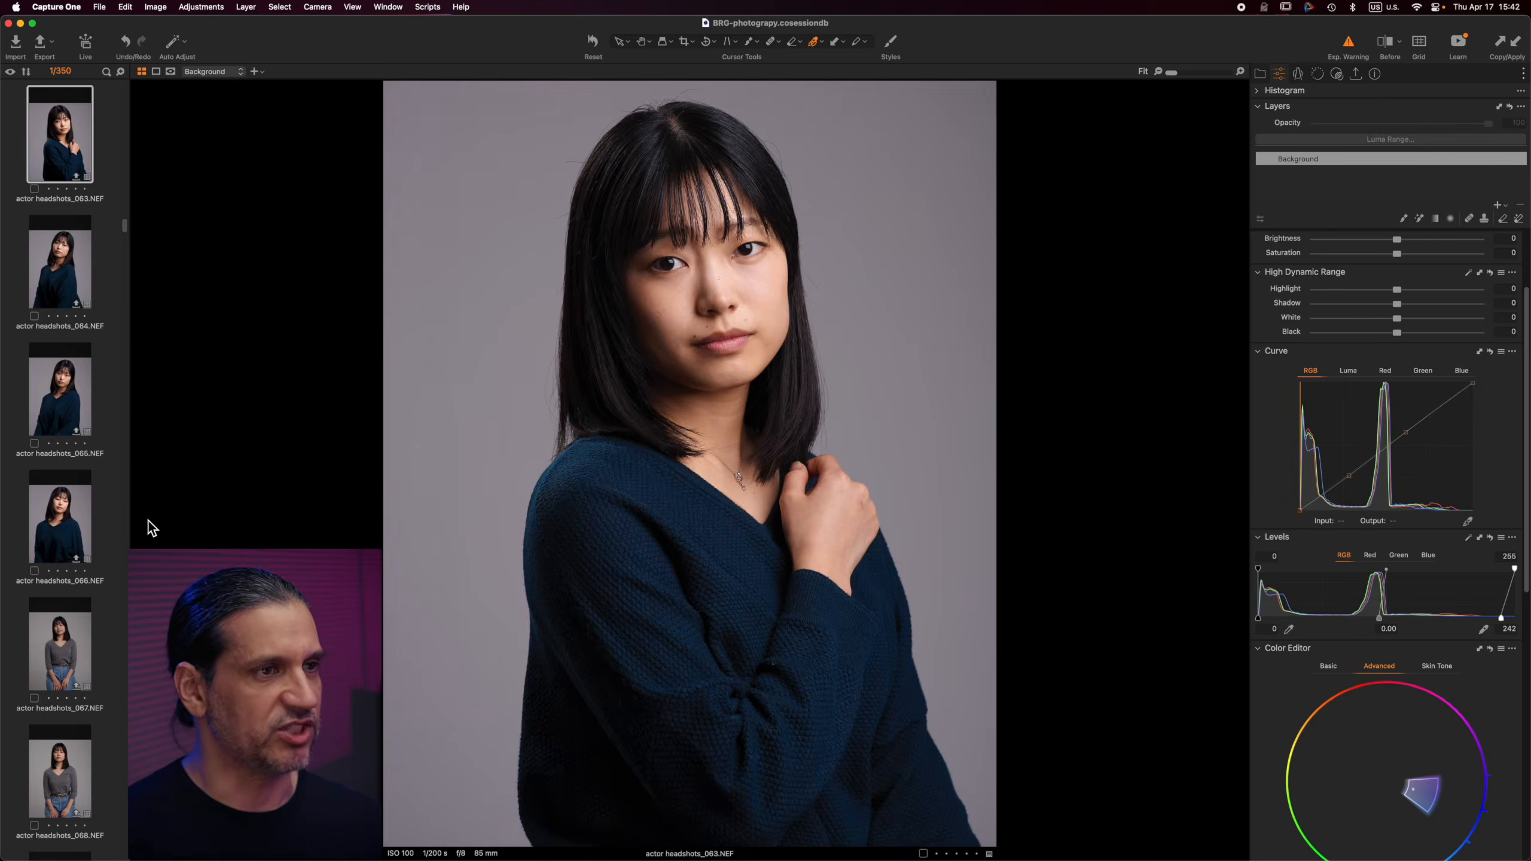
pyautogui.press('Up')
pyautogui.press('Up')
pyautogui.press('Up')
pyautogui.press('Up')
pyautogui.press('Up')
pyautogui.press('Up')
pyautogui.press('Up')
pyautogui.press('Up')
pyautogui.press('Up')
pyautogui.press('Up')
pyautogui.press('Up')
pyautogui.press('Up')
pyautogui.press('Up')
pyautogui.press('Up')
pyautogui.press('Up')
pyautogui.press('Up')
pyautogui.press('Up')
pyautogui.press('Up')
pyautogui.press('Up')
pyautogui.press('Up')
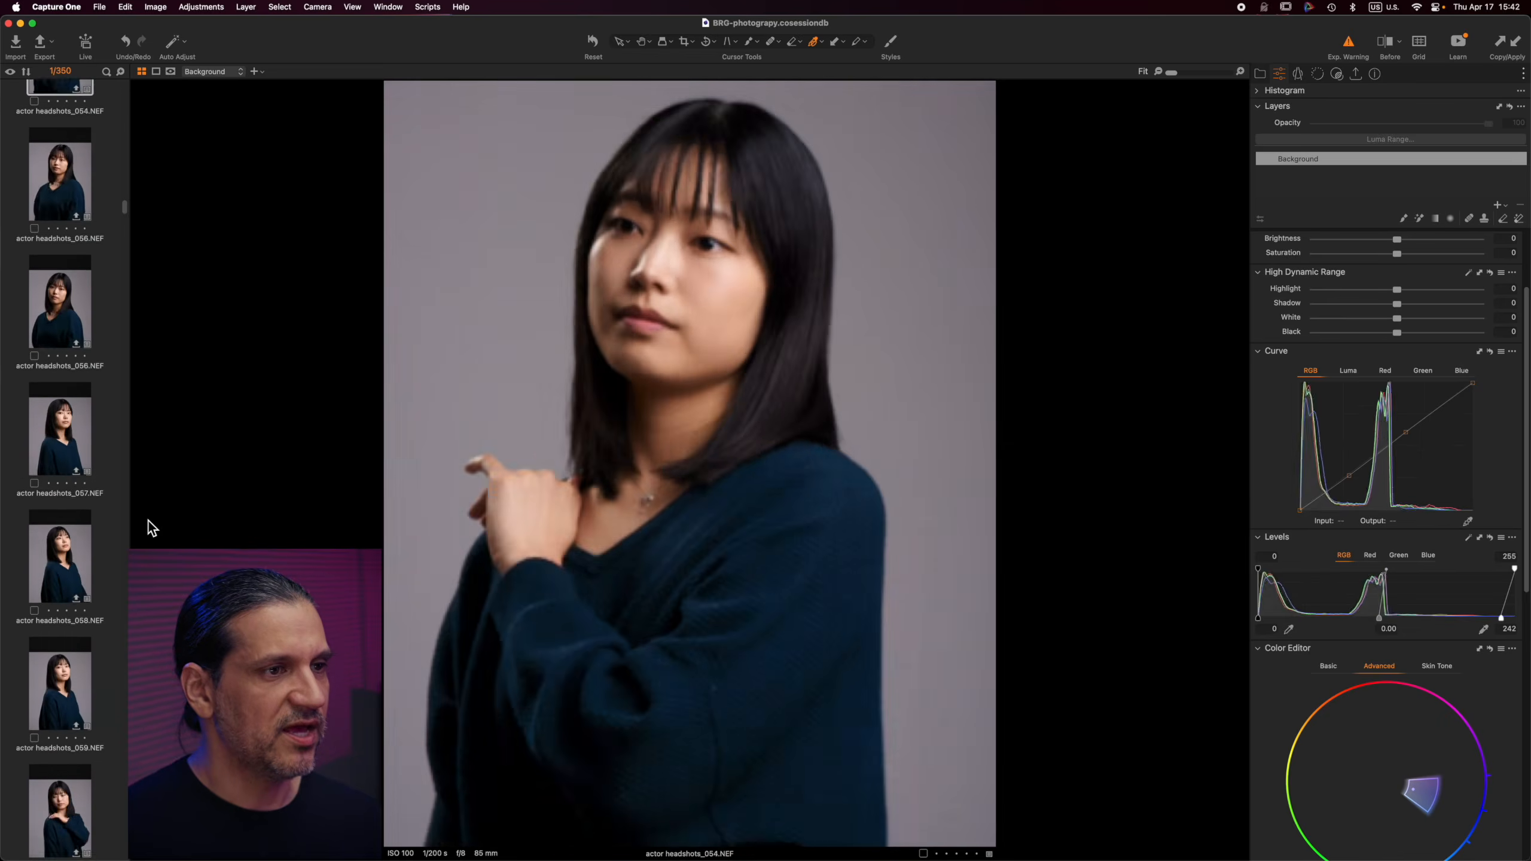
pyautogui.press('Up')
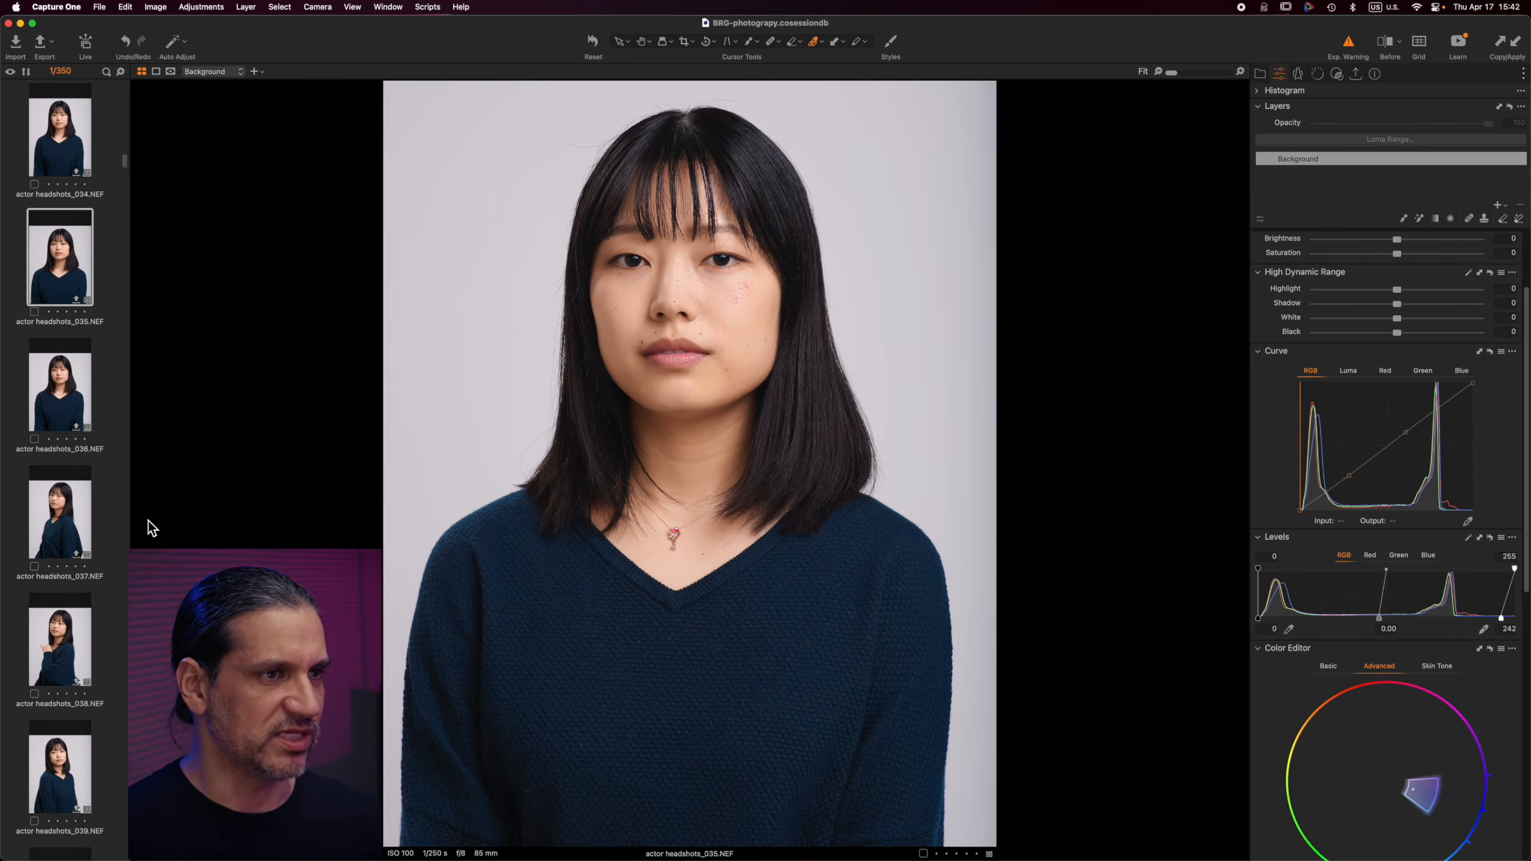
# Lower the exposure of actor headshots_035 to -0.39 and darken the preceding bright photos, setting actor headshots_032 to -0.14
pyautogui.scroll(4, 1397, 549)
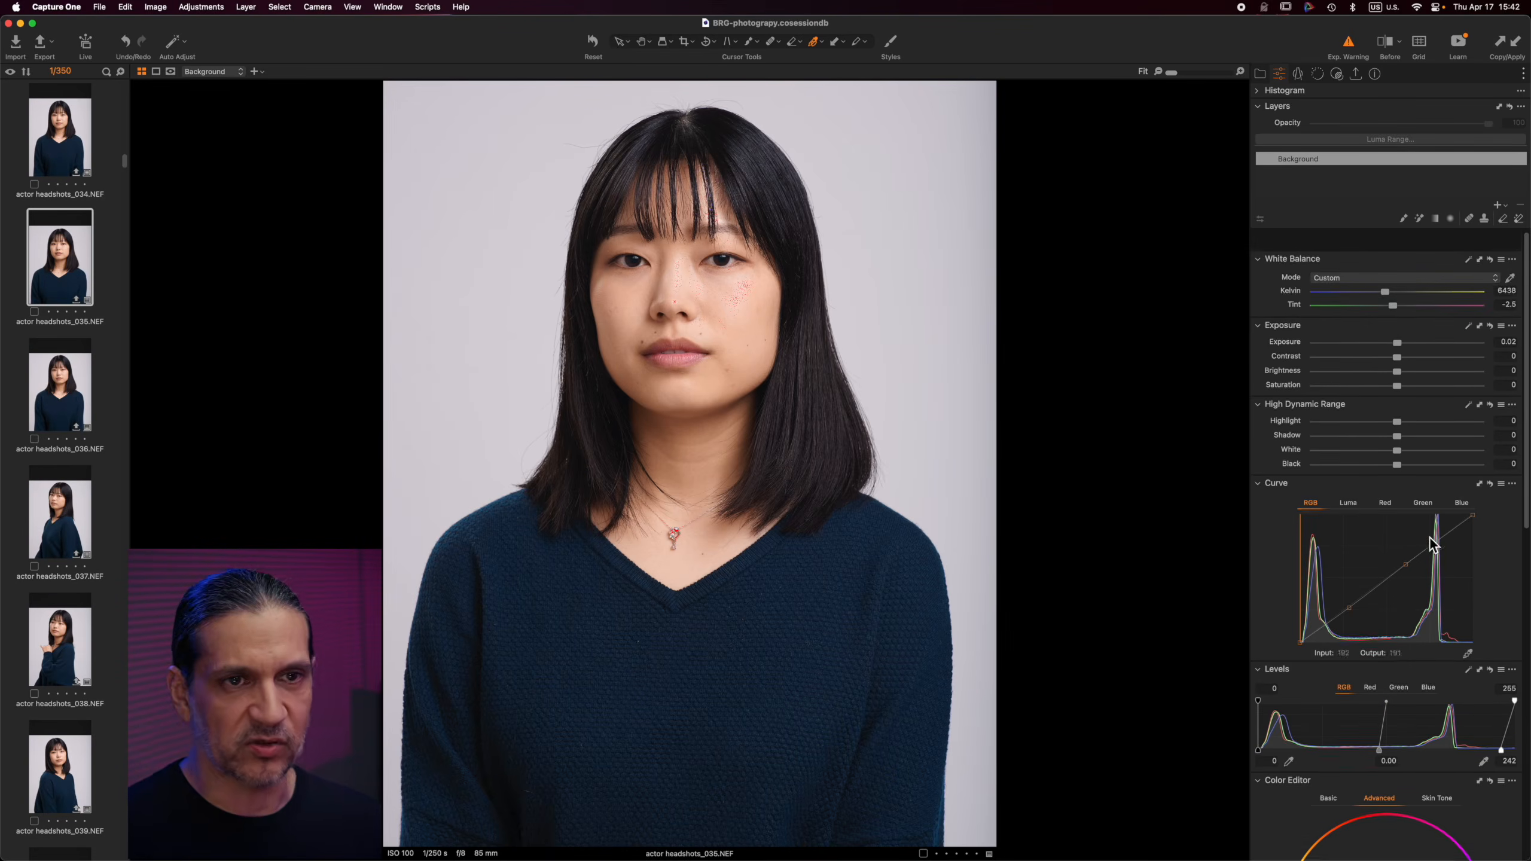
pyautogui.click(1397, 322)
pyautogui.moveTo(1397, 322); pyautogui.dragTo(1389, 322)
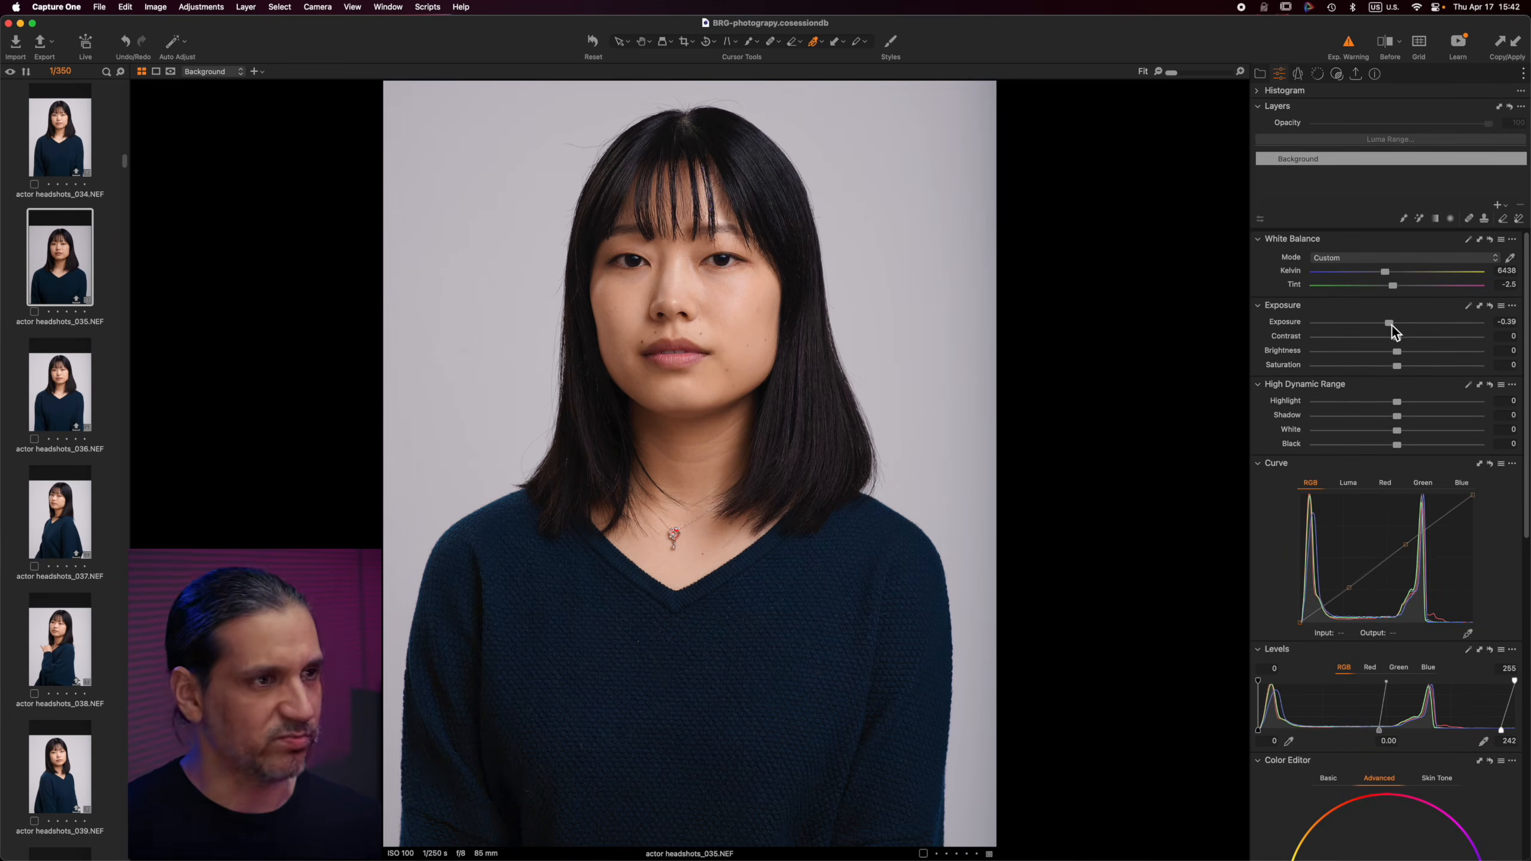
pyautogui.press('Up')
pyautogui.moveTo(1394, 325); pyautogui.dragTo(1393, 326)
pyautogui.press('Up')
pyautogui.press('Up')
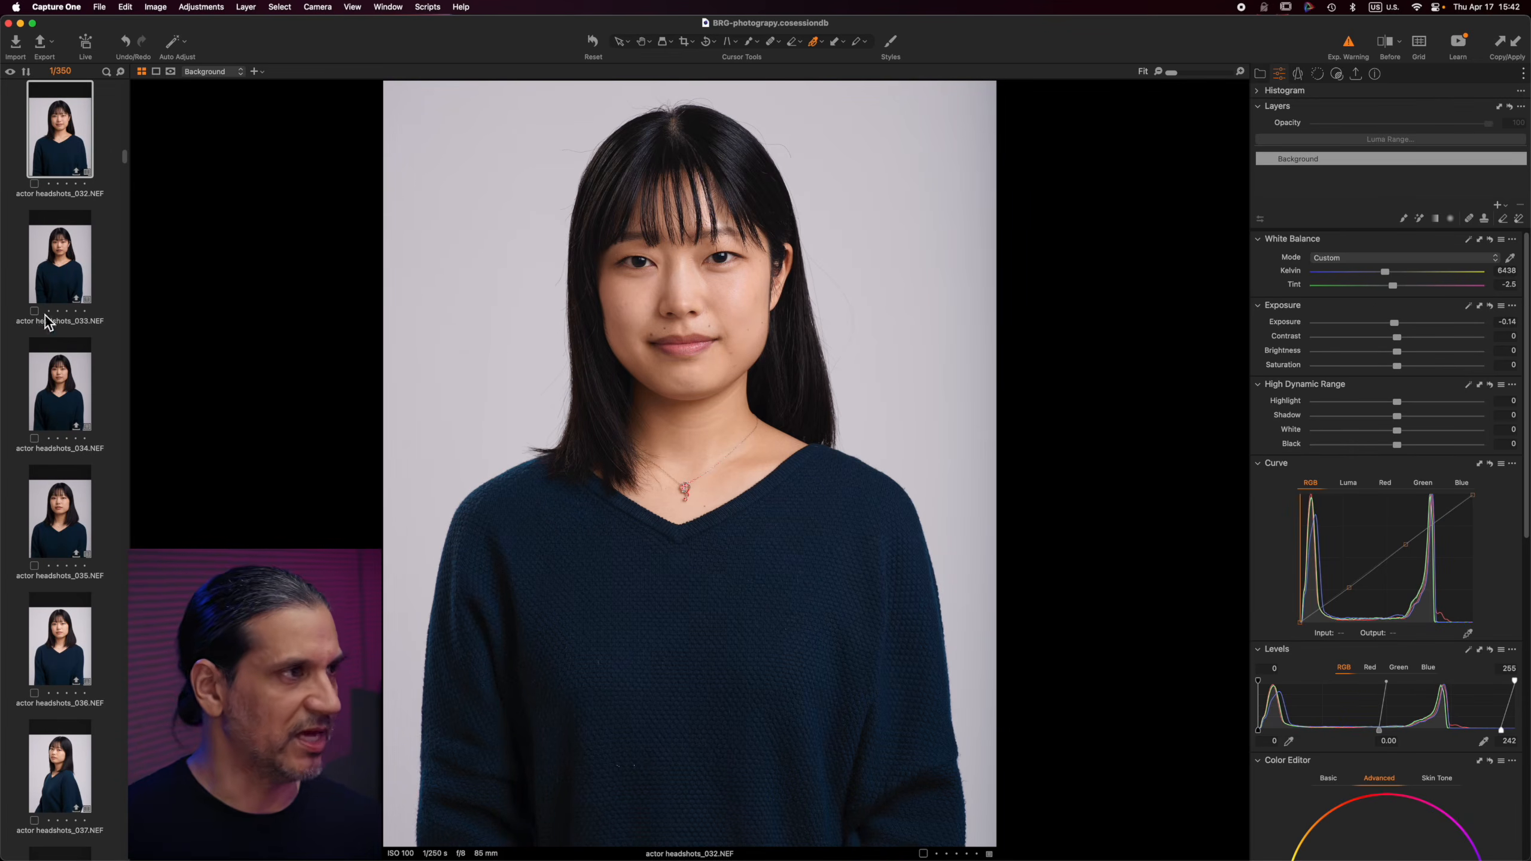
# Return to the first headshots and compare actor headshots_003 before and after its adjustments, ending on actor headshots_004
pyautogui.scroll(8, 43, 313)
pyautogui.moveTo(122, 147); pyautogui.dragTo(120, 70)
pyautogui.click(52, 141)
pyautogui.press('Down')
pyautogui.press('Down')
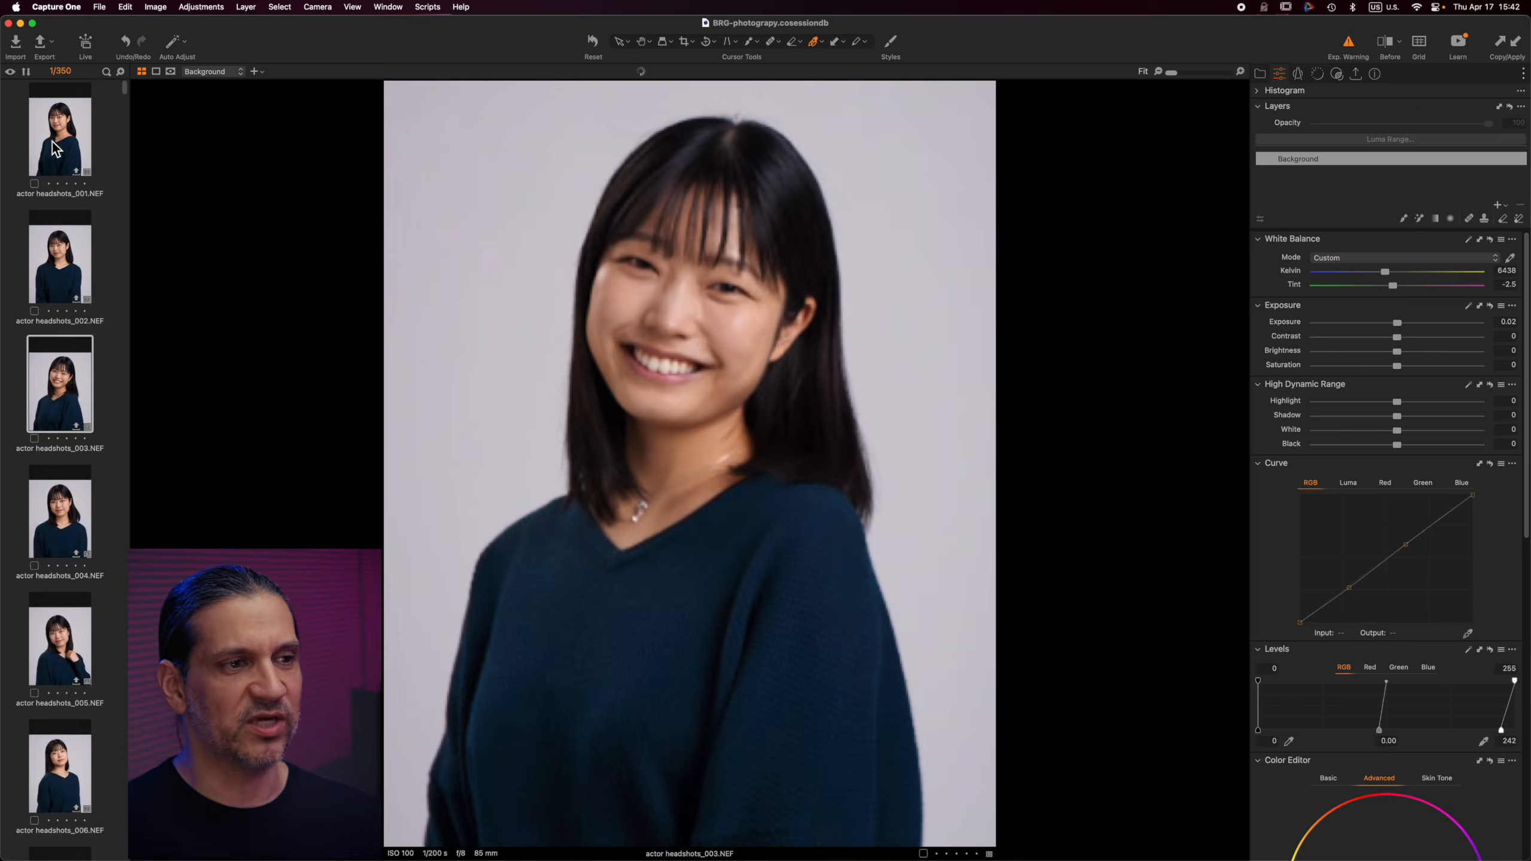
pyautogui.press('y')
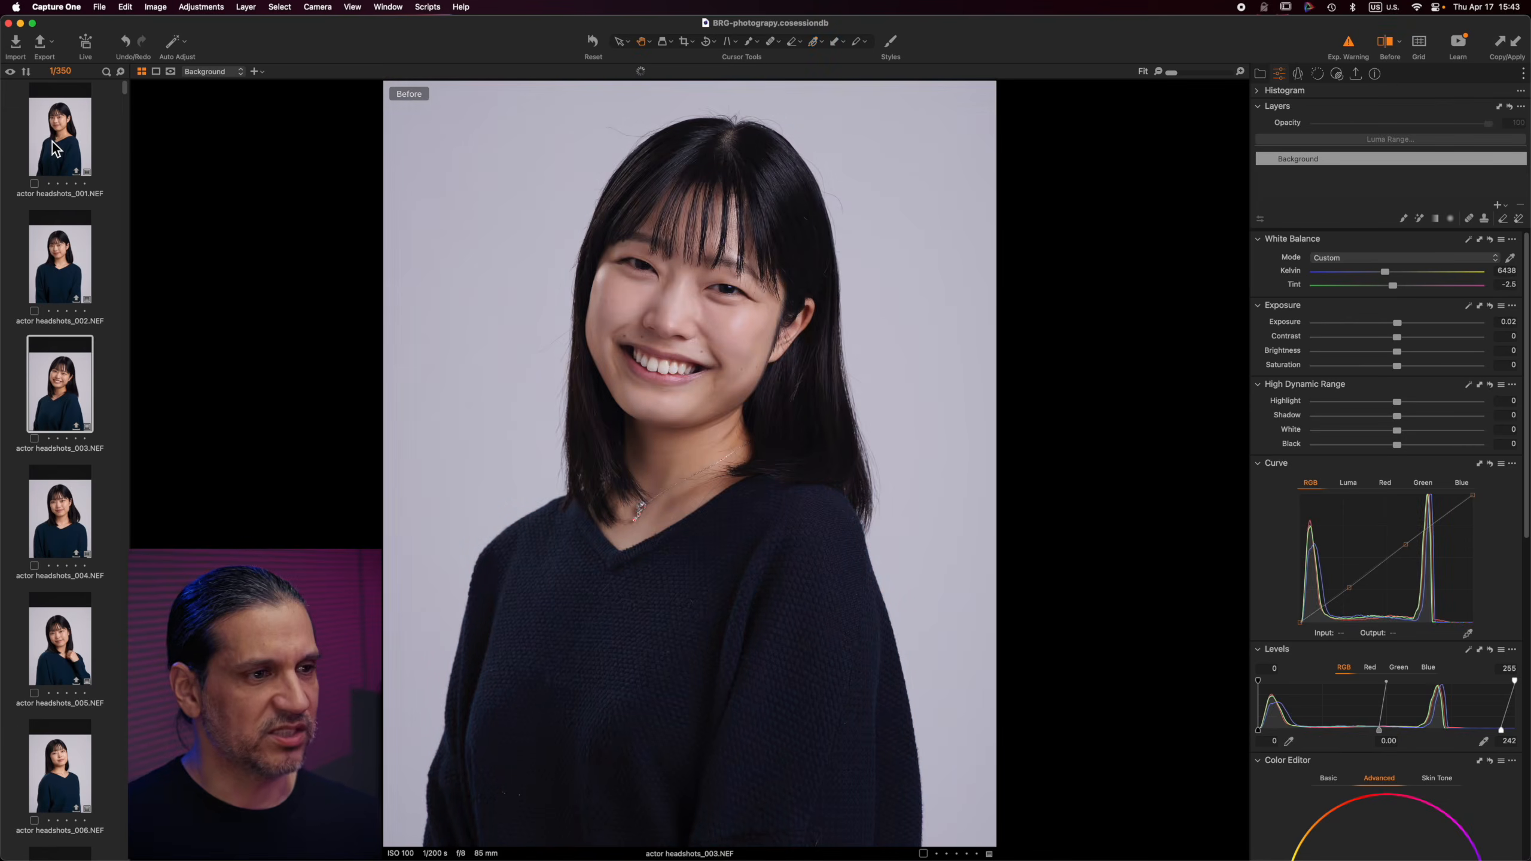
pyautogui.press('y')
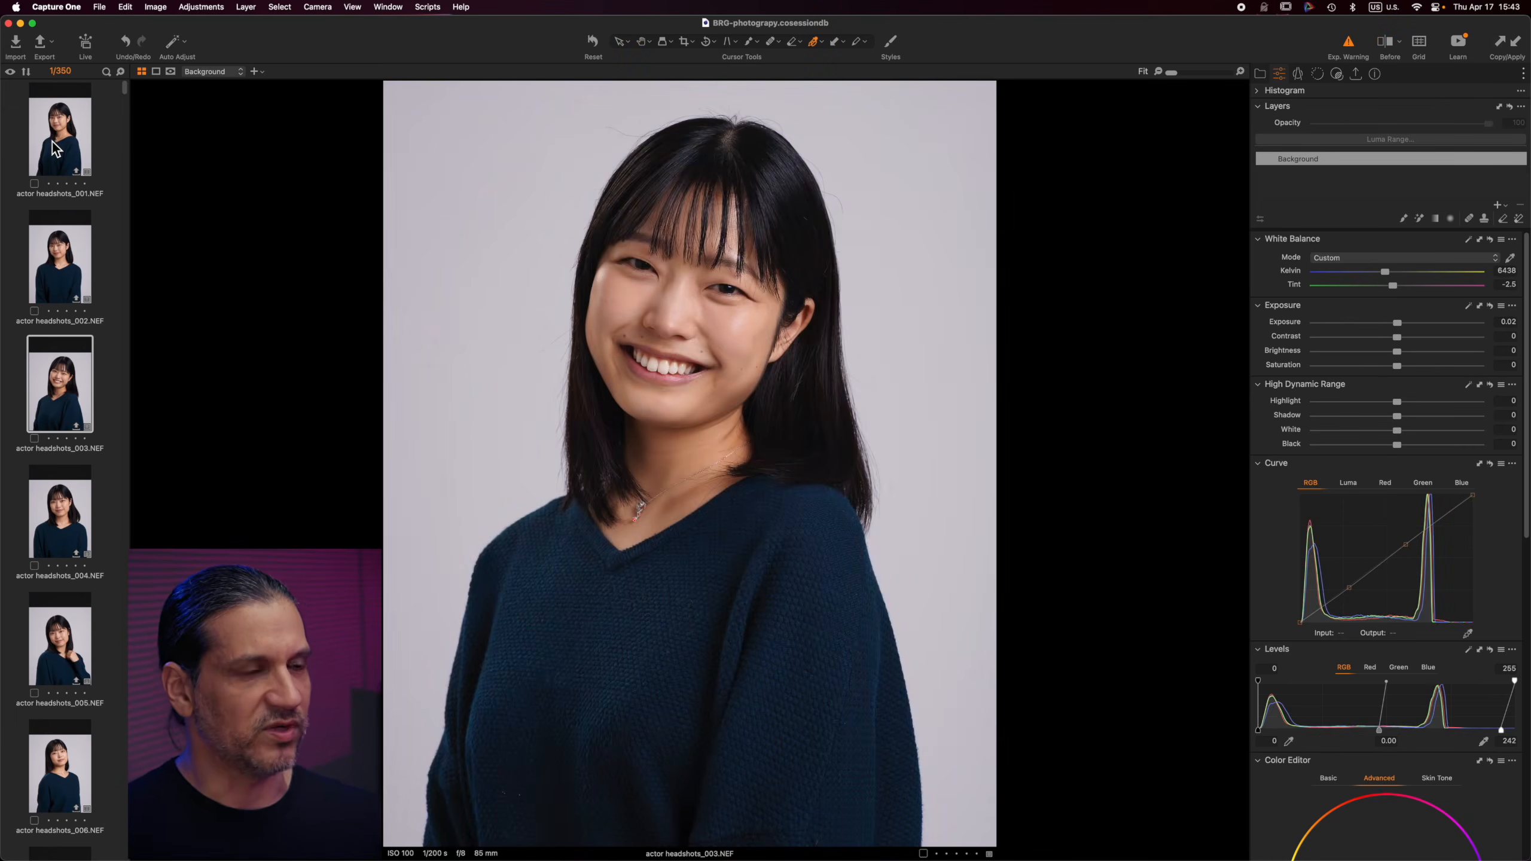
pyautogui.press('Down')
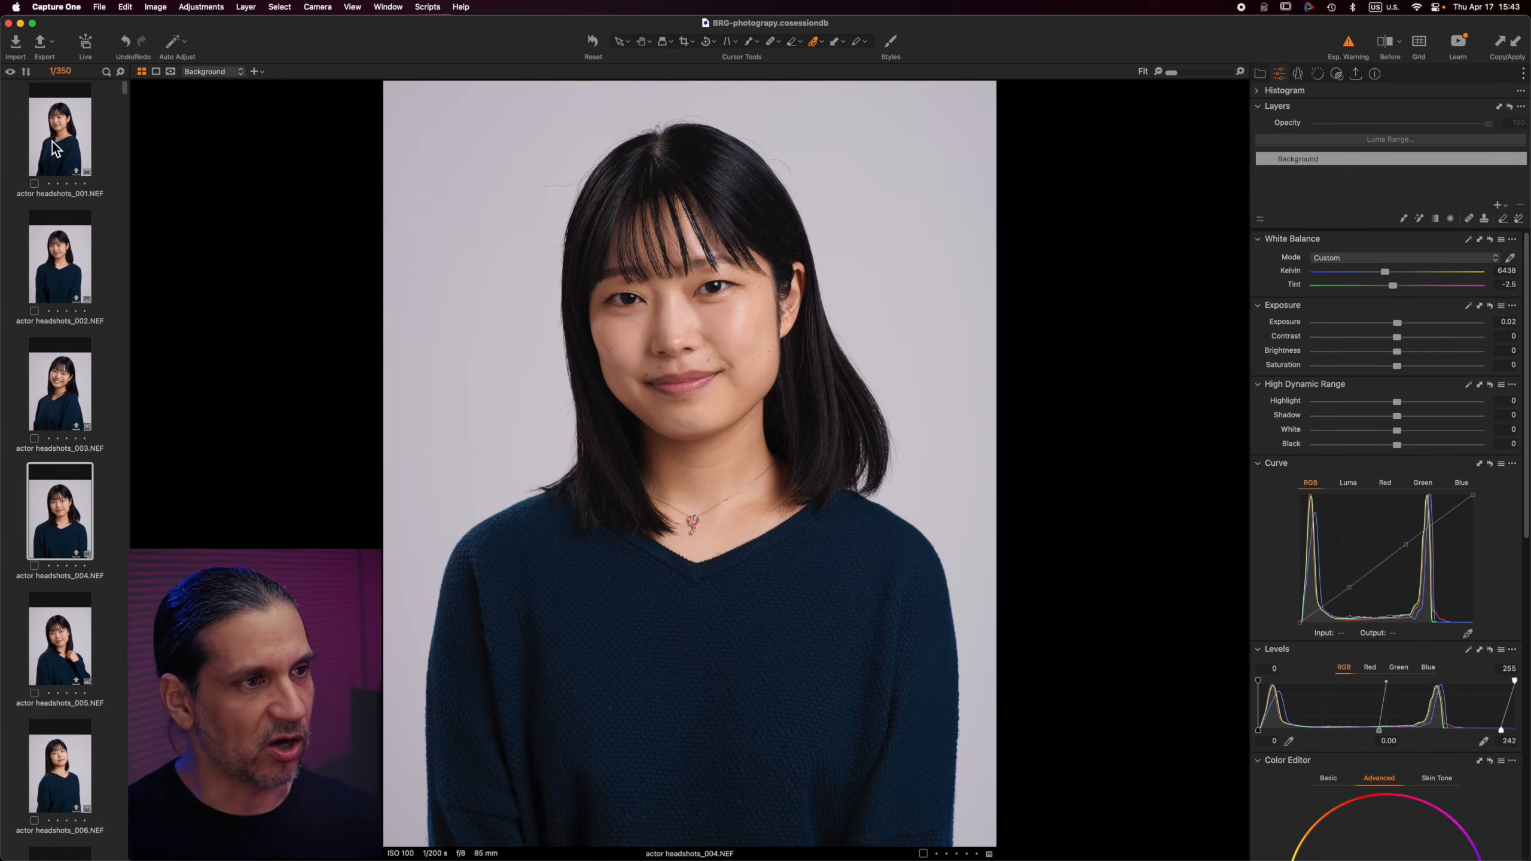